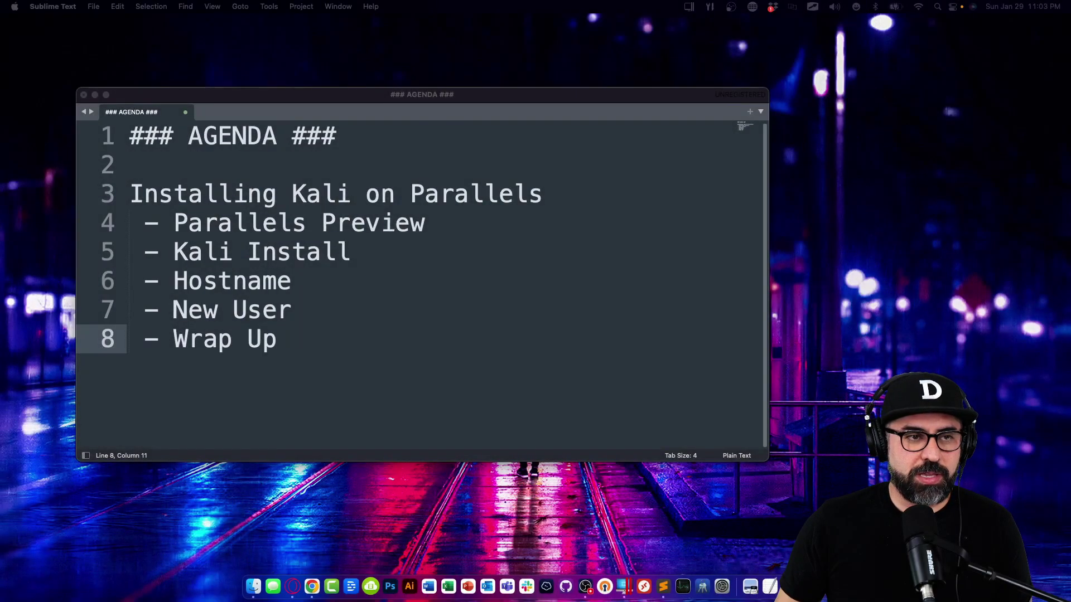
# Search Google for parallels, go to parallels.com, and view the Parallels Desktop free trial page.
pyautogui.press('super+Tab')
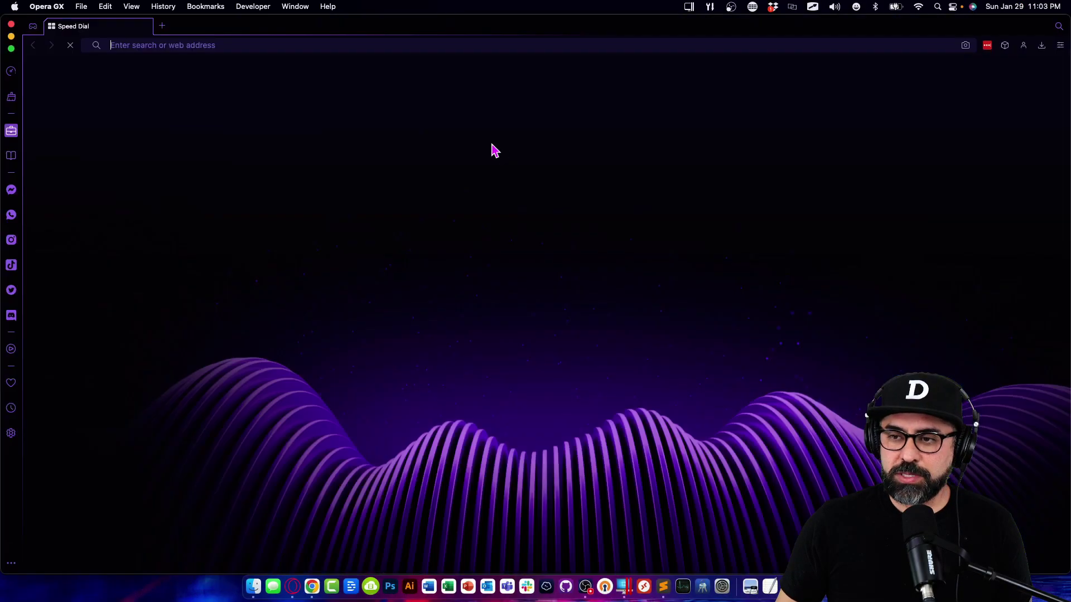
pyautogui.write('para')
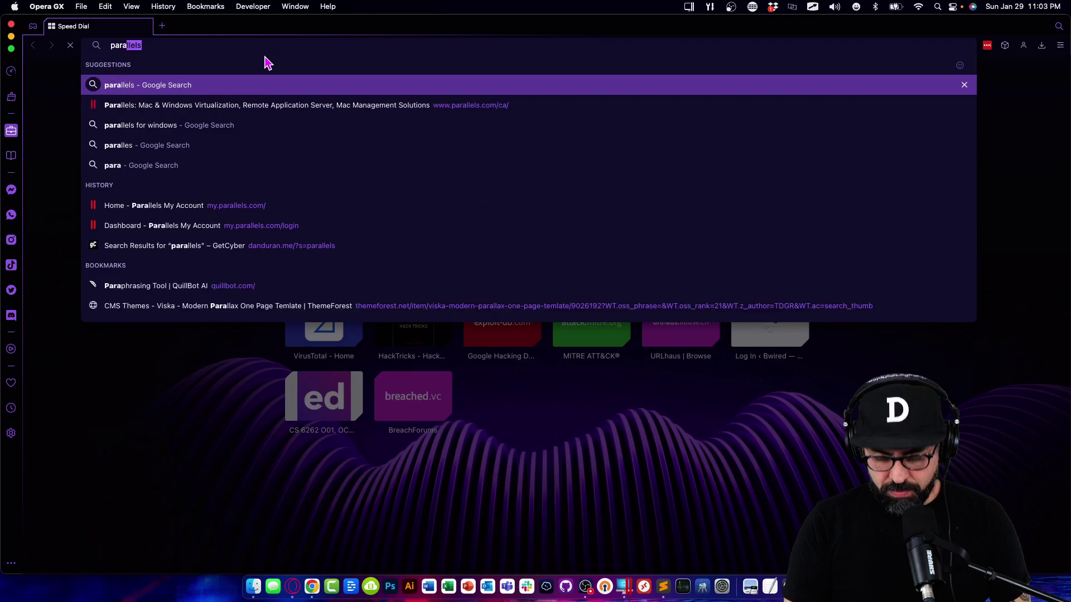
pyautogui.write('ll')
pyautogui.press('Return')
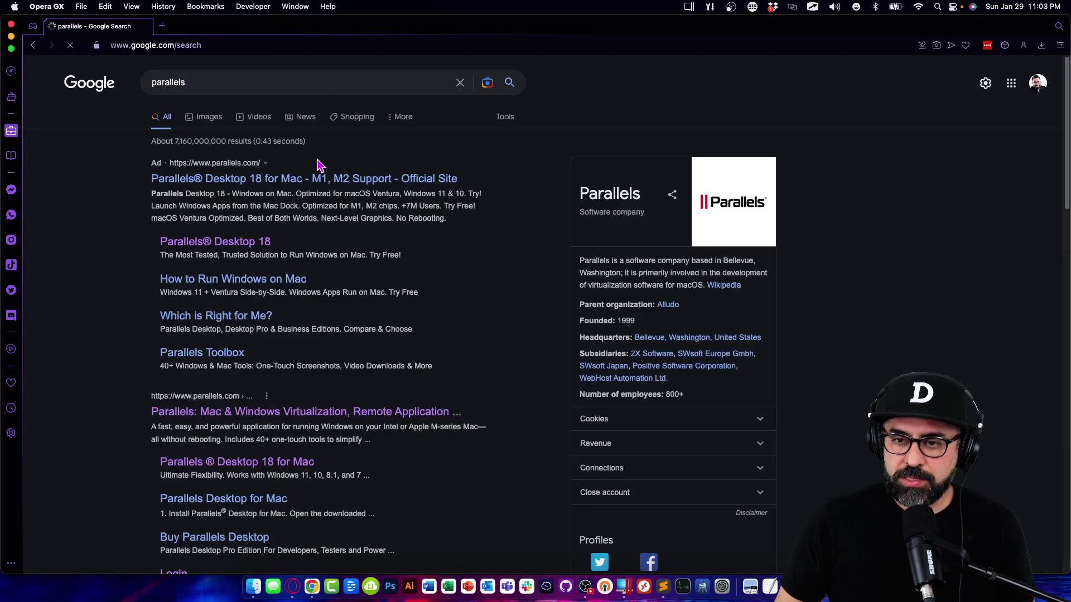
pyautogui.click(247, 412)
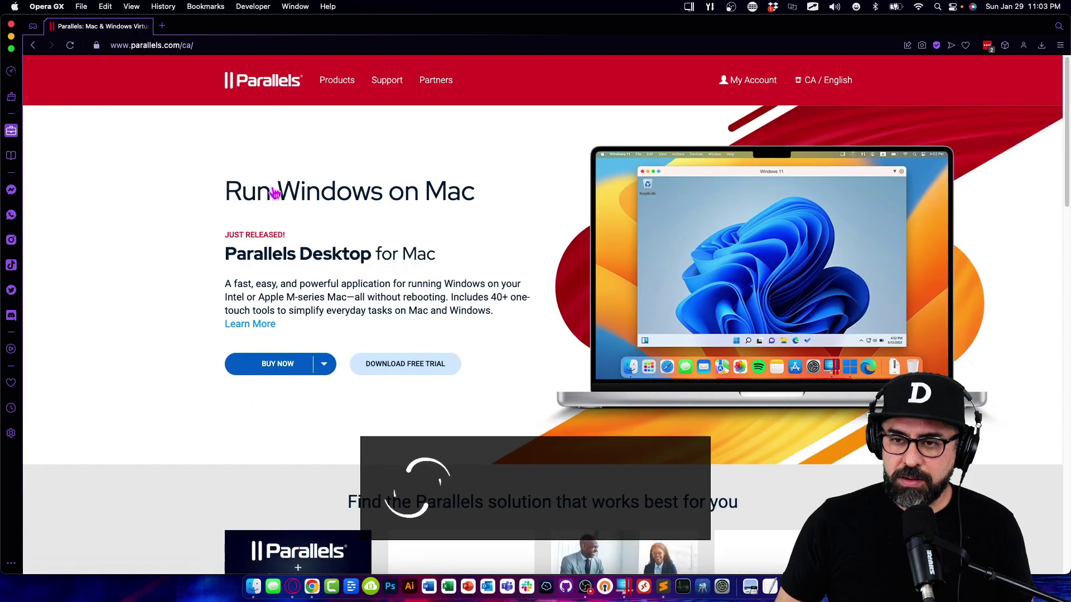
pyautogui.click(408, 365)
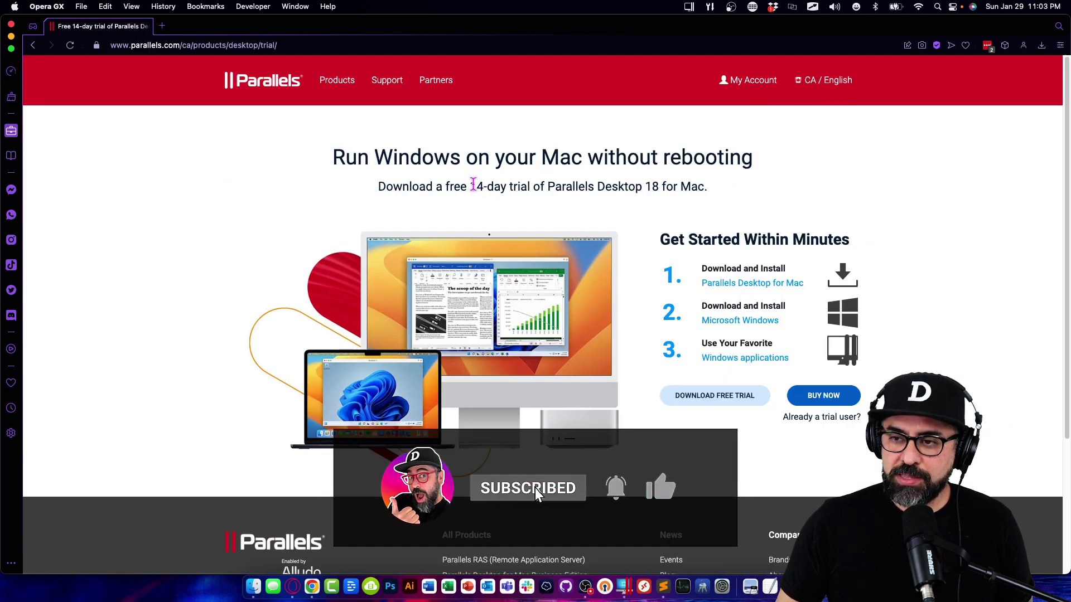
pyautogui.moveTo(477, 186); pyautogui.dragTo(605, 186)
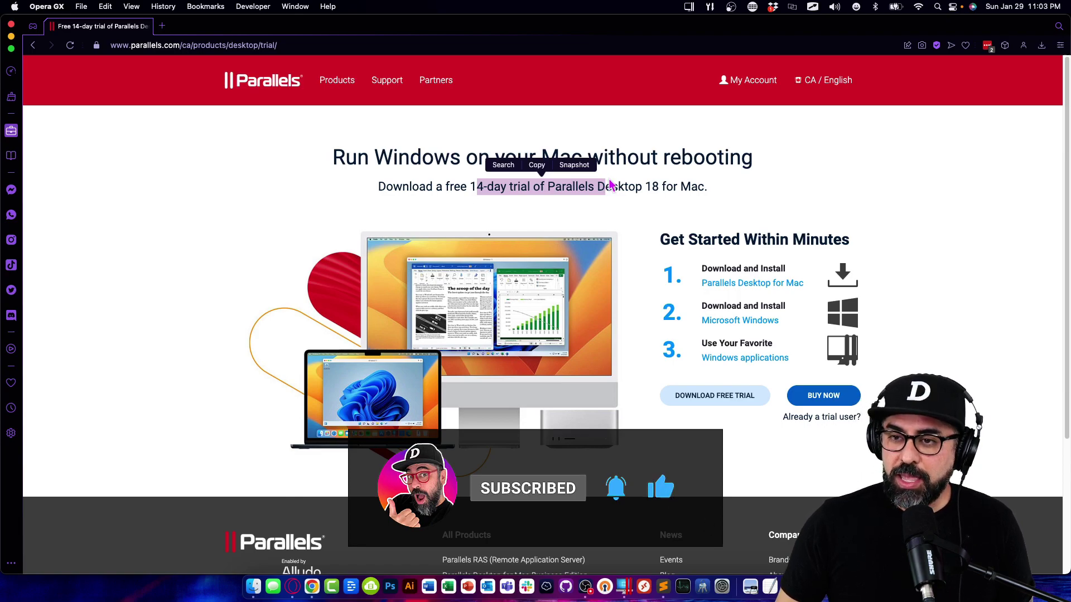
# From the Parallels home page, choose Buy Now > New License for Parallels Desktop 18.
pyautogui.click(261, 86)
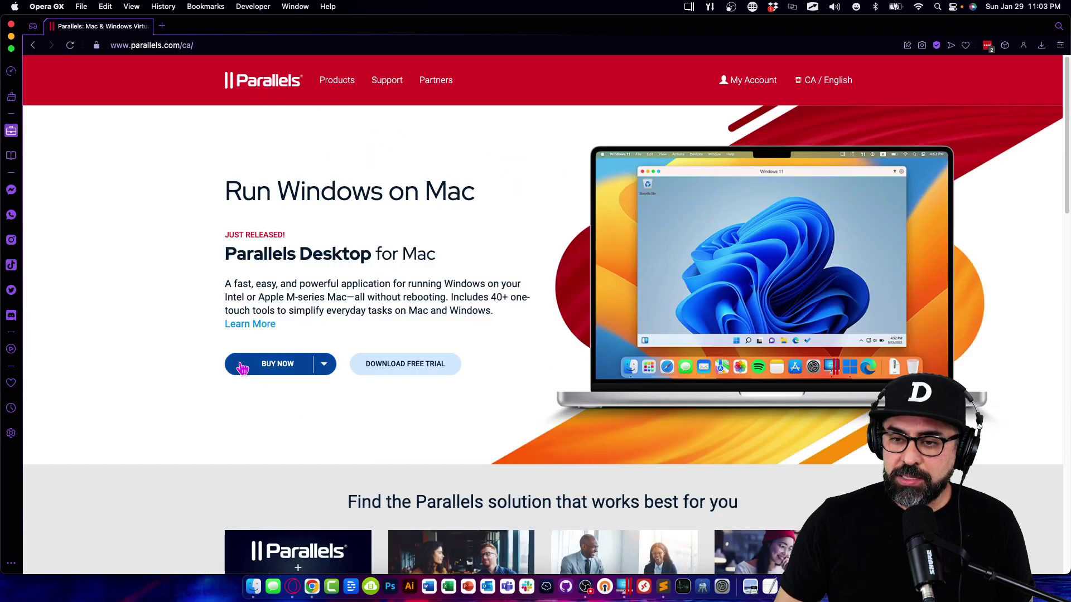
pyautogui.click(284, 365)
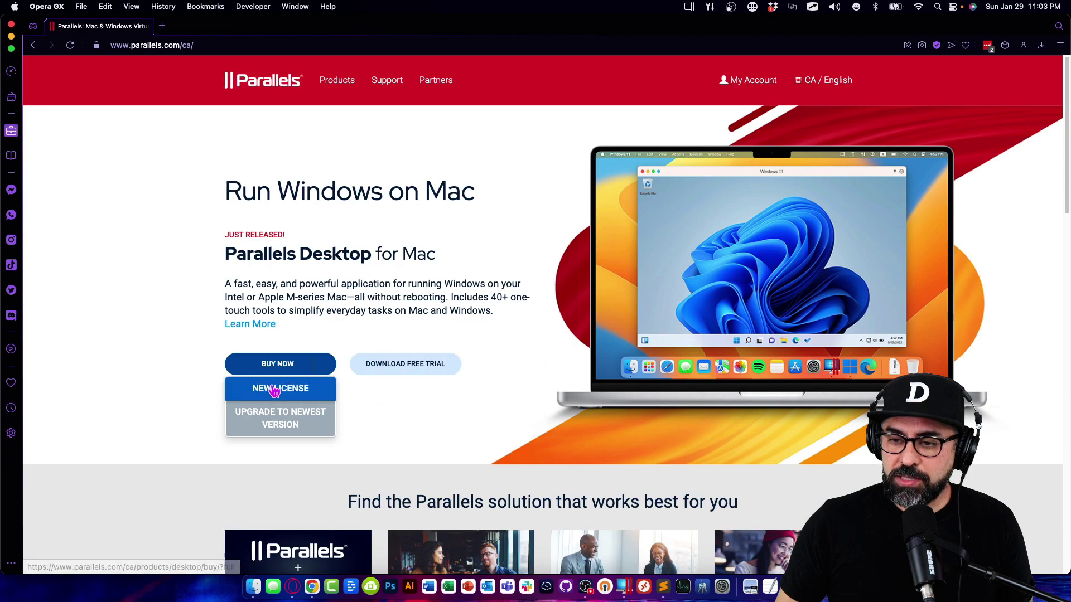
pyautogui.click(280, 388)
pyautogui.scroll(-3, 911, 312)
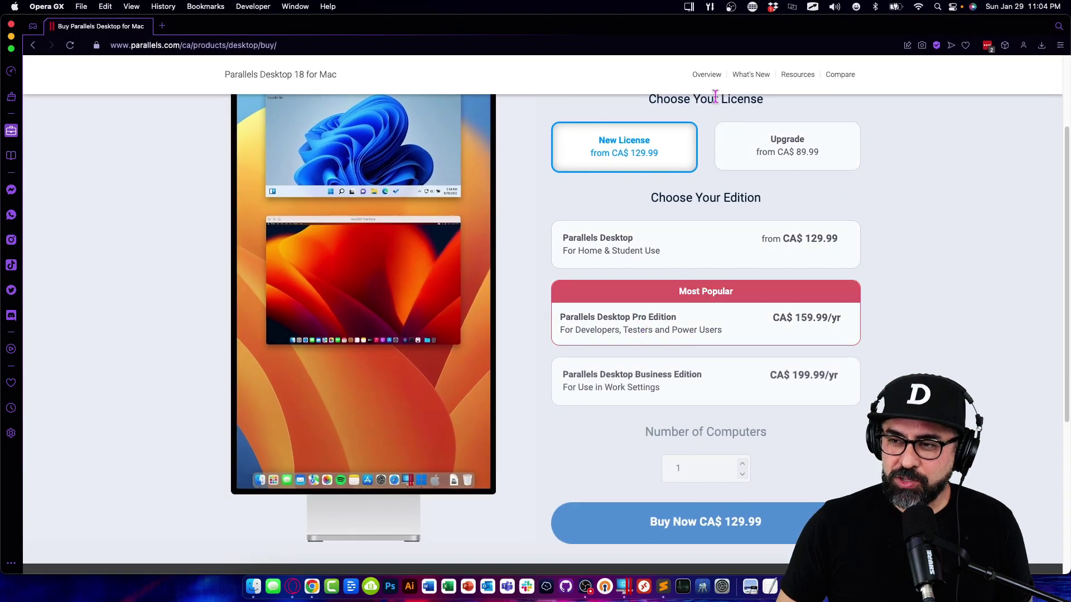
# On the Desktop overview page, compare edition specs: 8GB RAM, 128GB vRAM, 4 and 32 vCPUs.
pyautogui.click(707, 75)
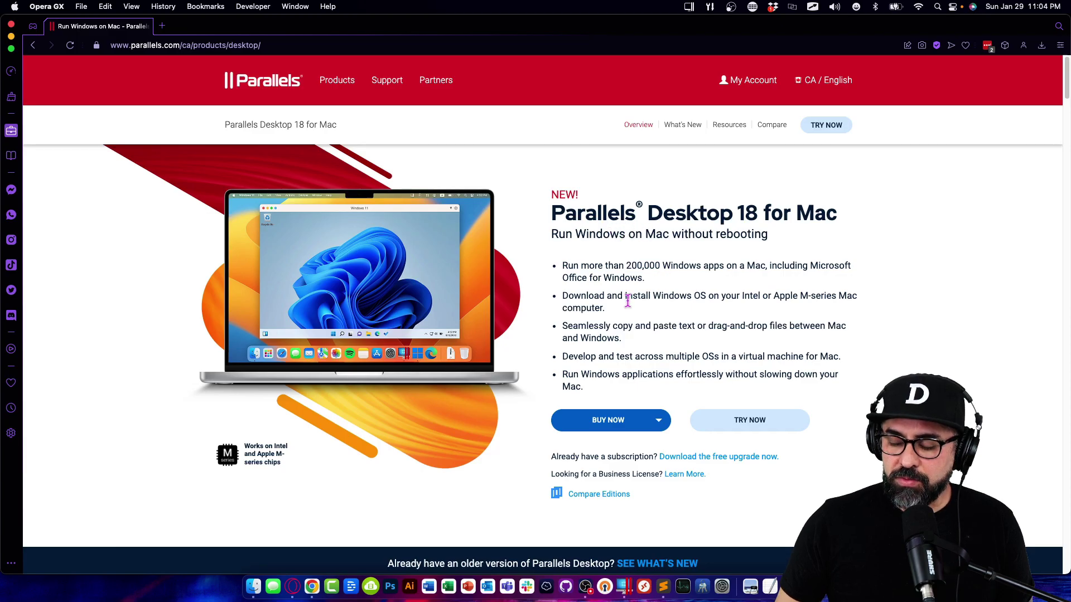
pyautogui.scroll(-5, 627, 301)
pyautogui.scroll(-5, 629, 307)
pyautogui.scroll(-5, 629, 307)
pyautogui.scroll(-5, 631, 309)
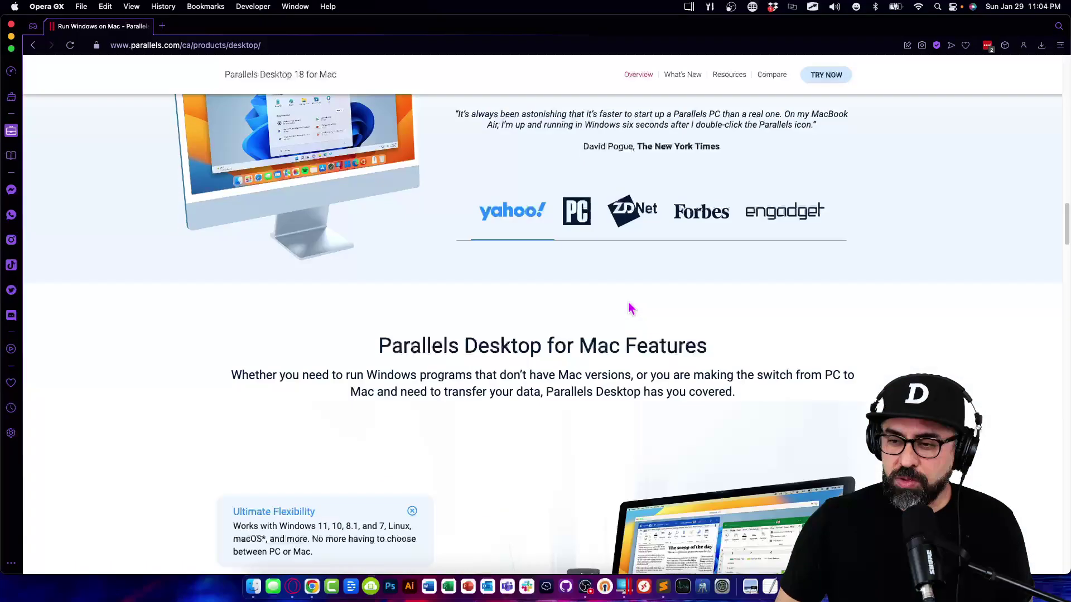
pyautogui.scroll(-5, 631, 309)
pyautogui.scroll(-5, 629, 307)
pyautogui.scroll(-5, 629, 307)
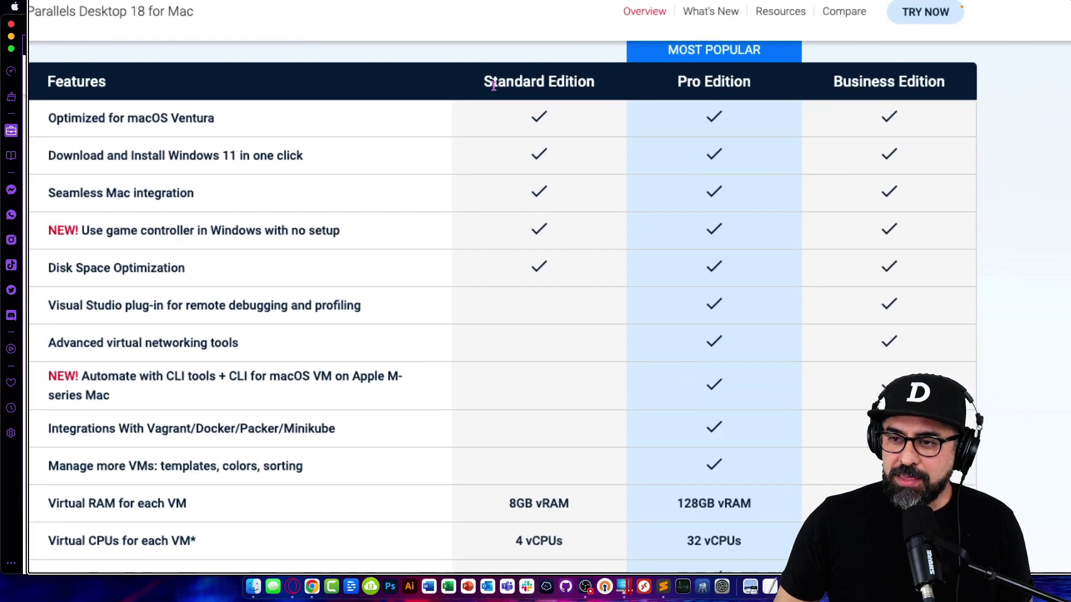
pyautogui.scroll(-1, 623, 309)
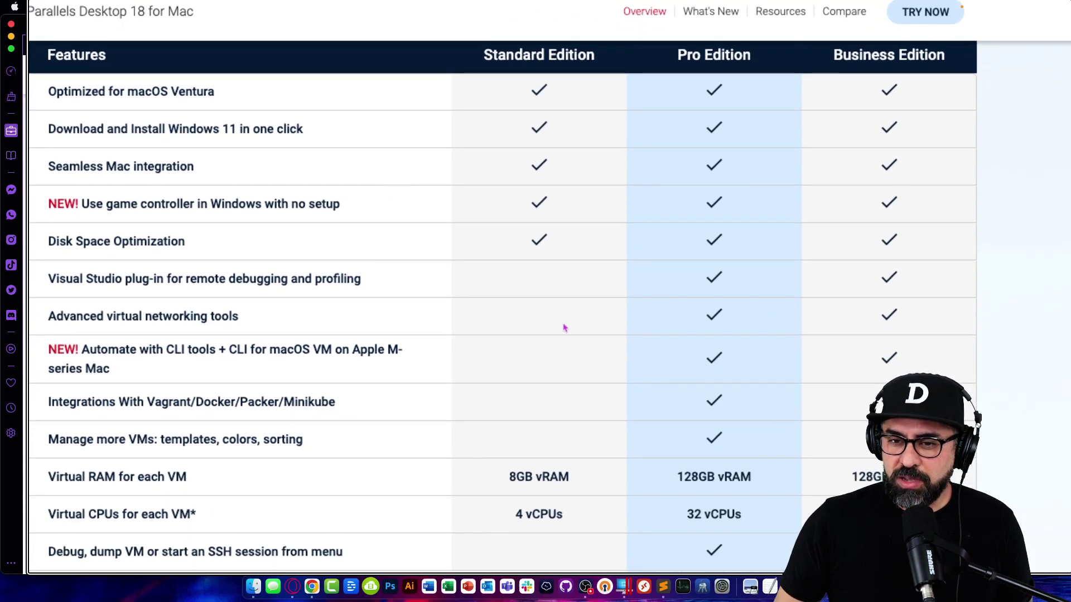
pyautogui.scroll(-5, 714, 343)
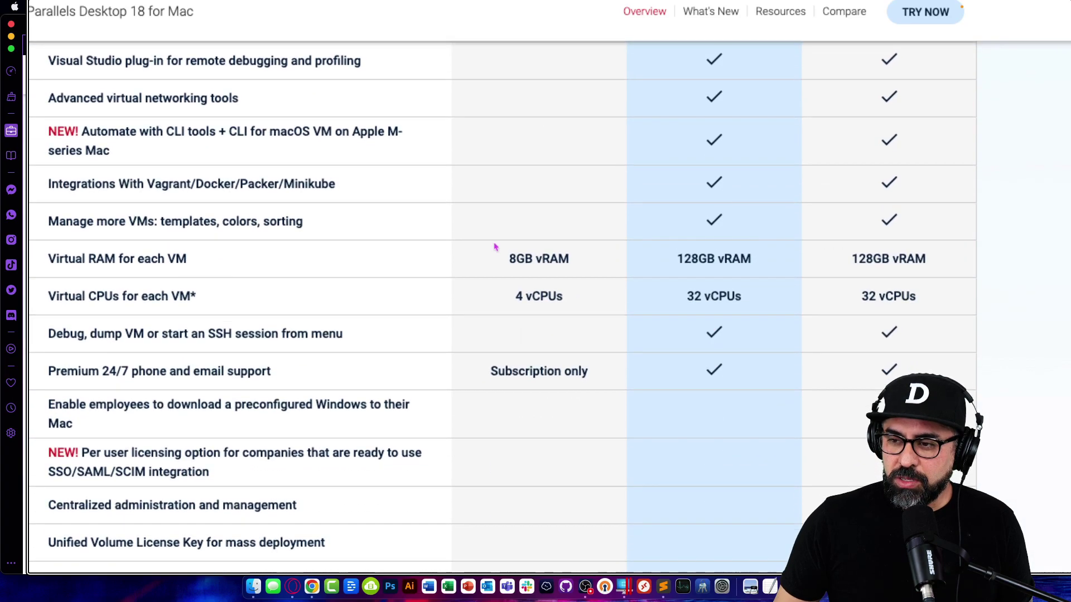
pyautogui.scroll(1, 688, 262)
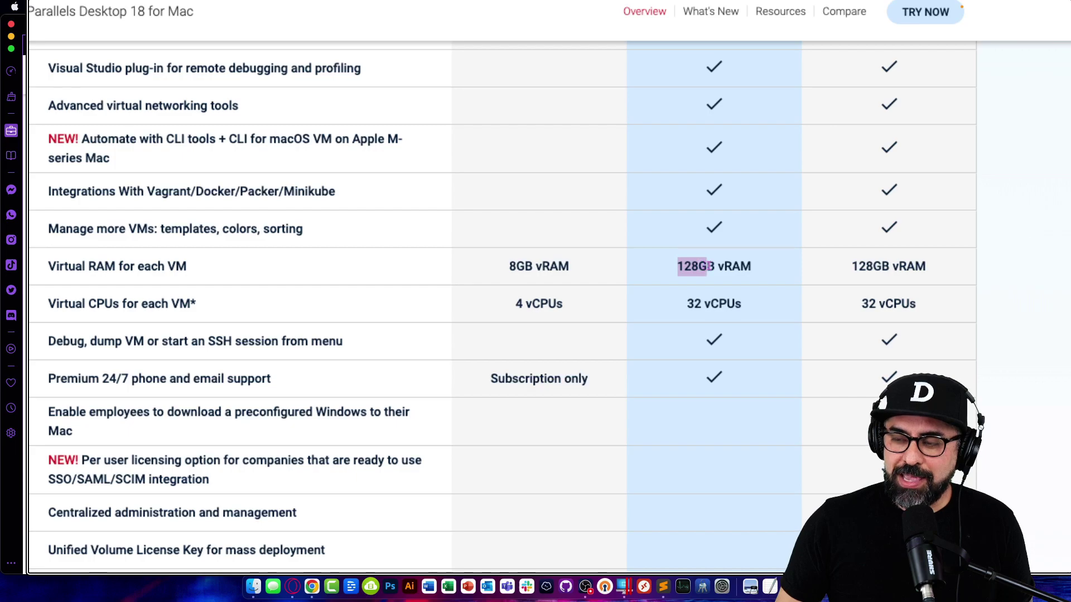
pyautogui.moveTo(708, 266); pyautogui.dragTo(711, 266)
pyautogui.click(533, 266)
pyautogui.doubleClick(512, 267)
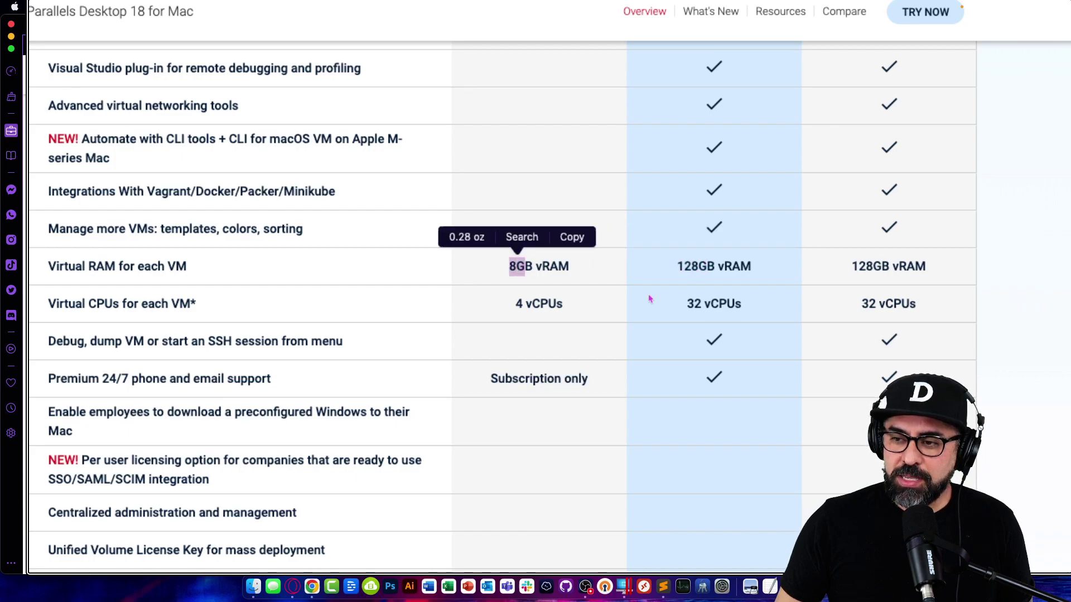
pyautogui.click(732, 322)
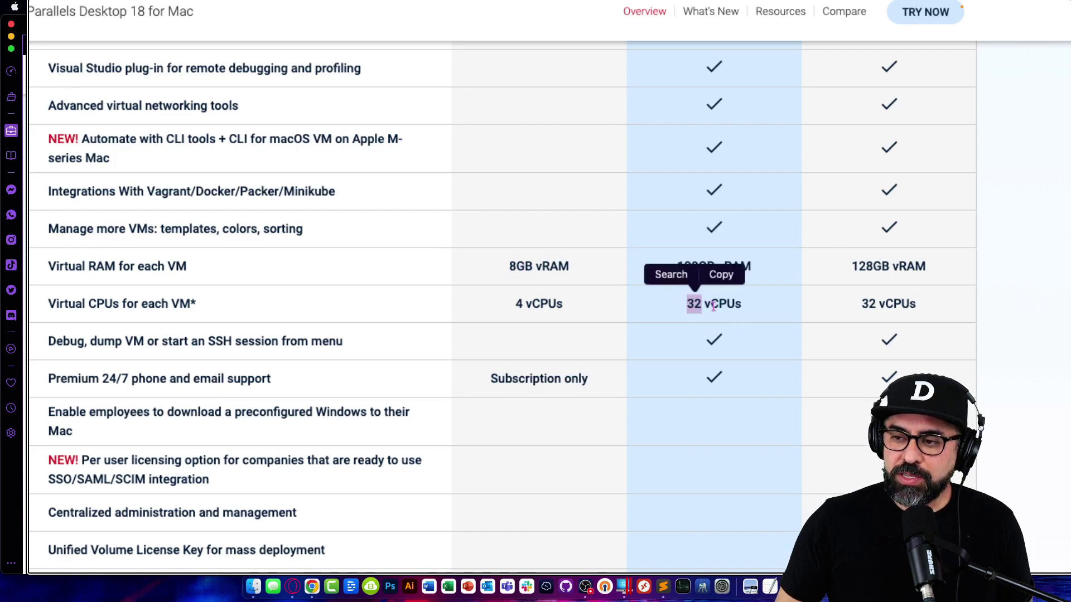
pyautogui.click(727, 309)
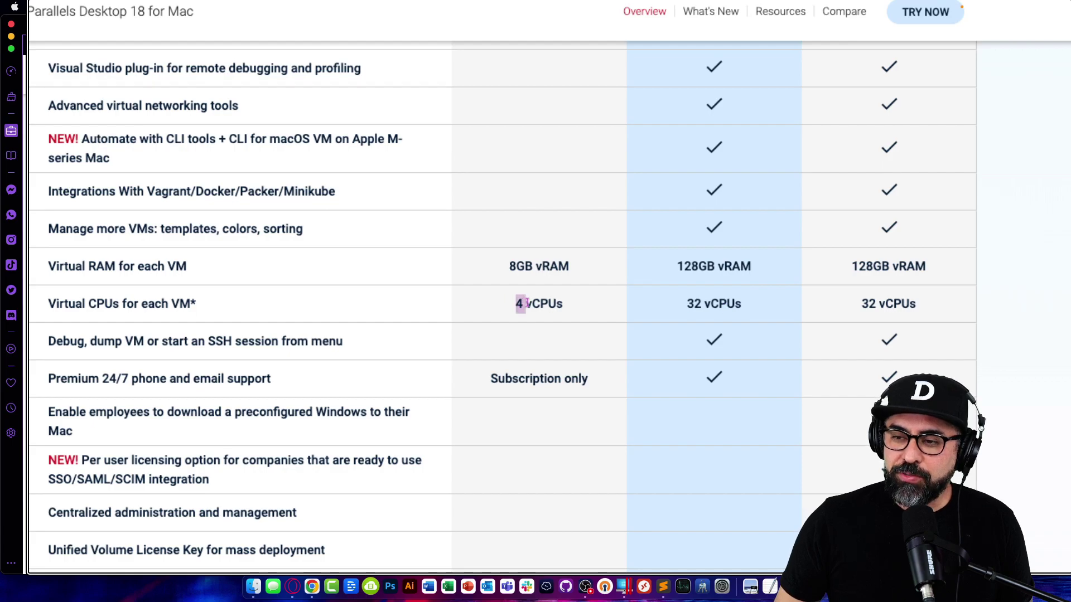
pyautogui.click(708, 305)
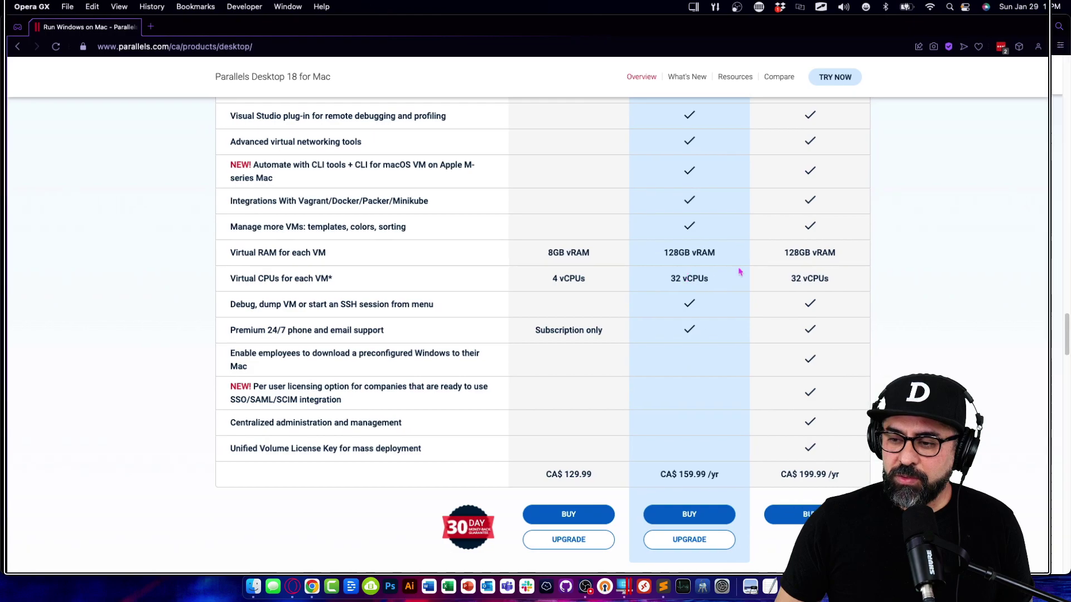
pyautogui.scroll(-3, 743, 275)
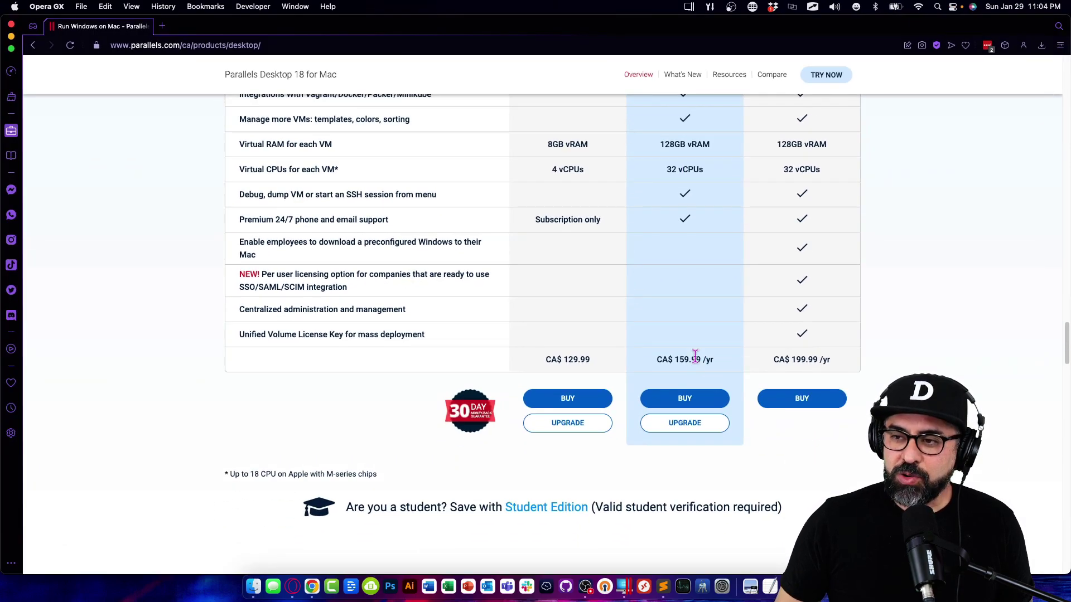
pyautogui.scroll(3, 696, 334)
pyautogui.scroll(6, 695, 298)
pyautogui.scroll(5, 695, 298)
pyautogui.scroll(5, 696, 289)
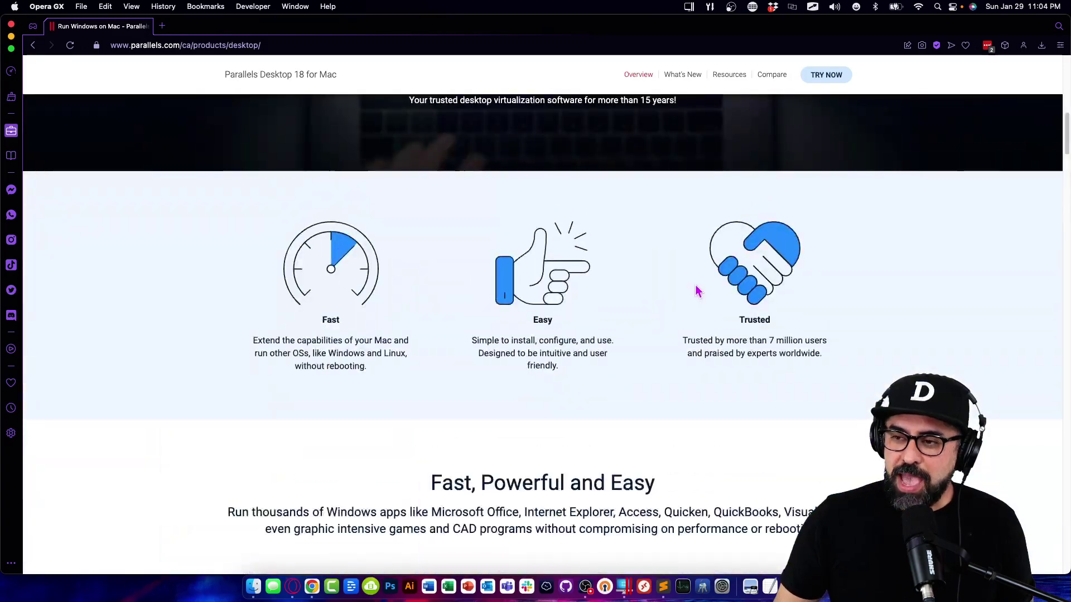
pyautogui.scroll(-2, 695, 290)
pyautogui.scroll(-1, 695, 283)
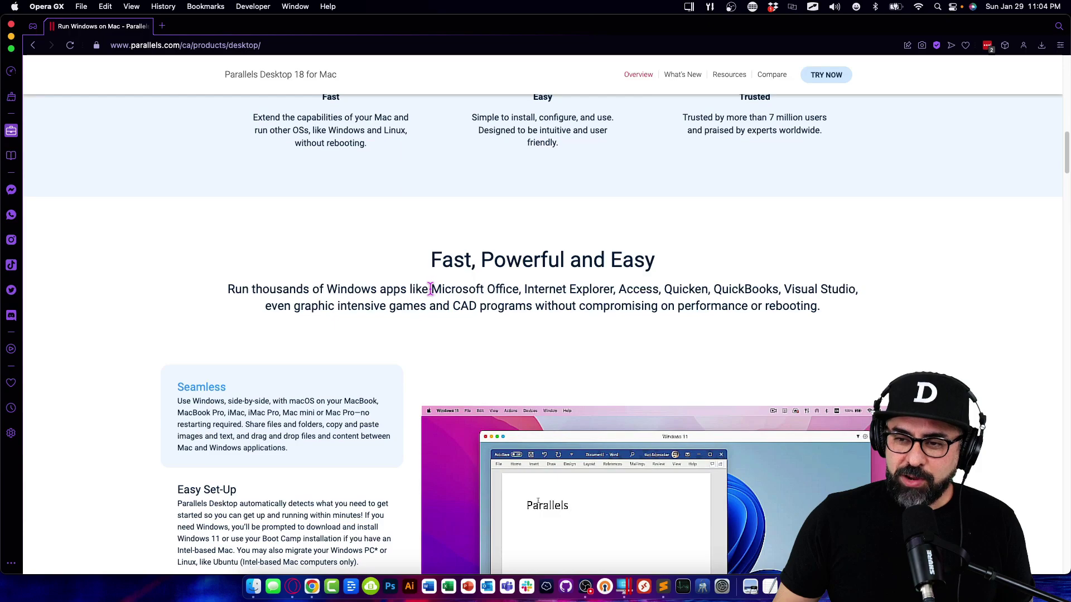
# Review the Microsoft Office, CAD programs and Run Windows on Mac text, leaving nothing selected.
pyautogui.moveTo(431, 288)
pyautogui.mouseDown()
pyautogui.moveTo(791, 293)
pyautogui.moveTo(865, 306)
pyautogui.moveTo(416, 306)
pyautogui.mouseUp()
pyautogui.click(423, 307)
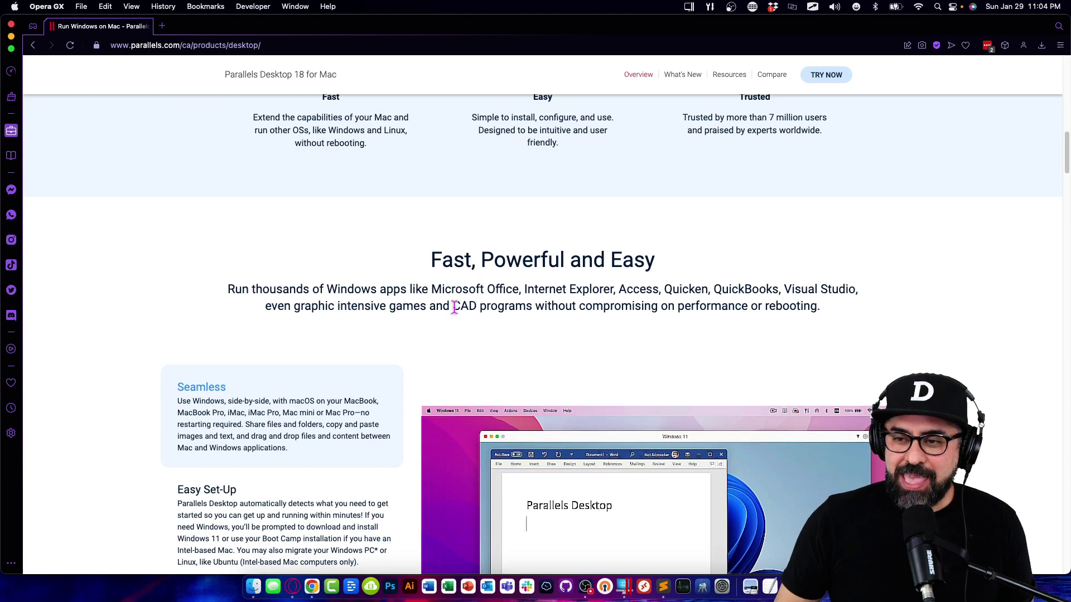
pyautogui.moveTo(454, 307); pyautogui.dragTo(524, 308)
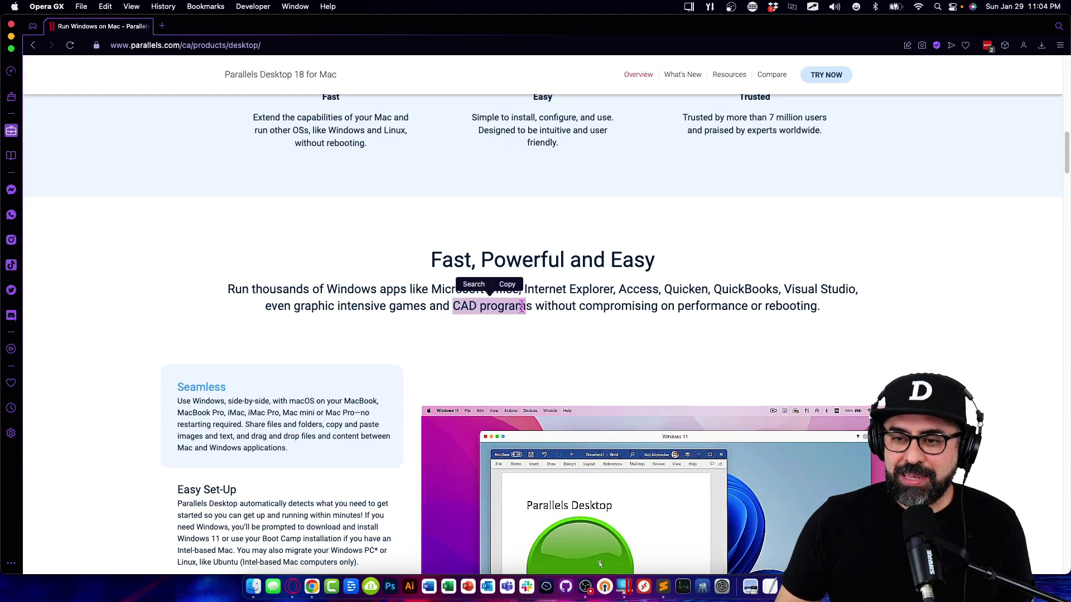
pyautogui.click(524, 307)
pyautogui.scroll(-5, 694, 326)
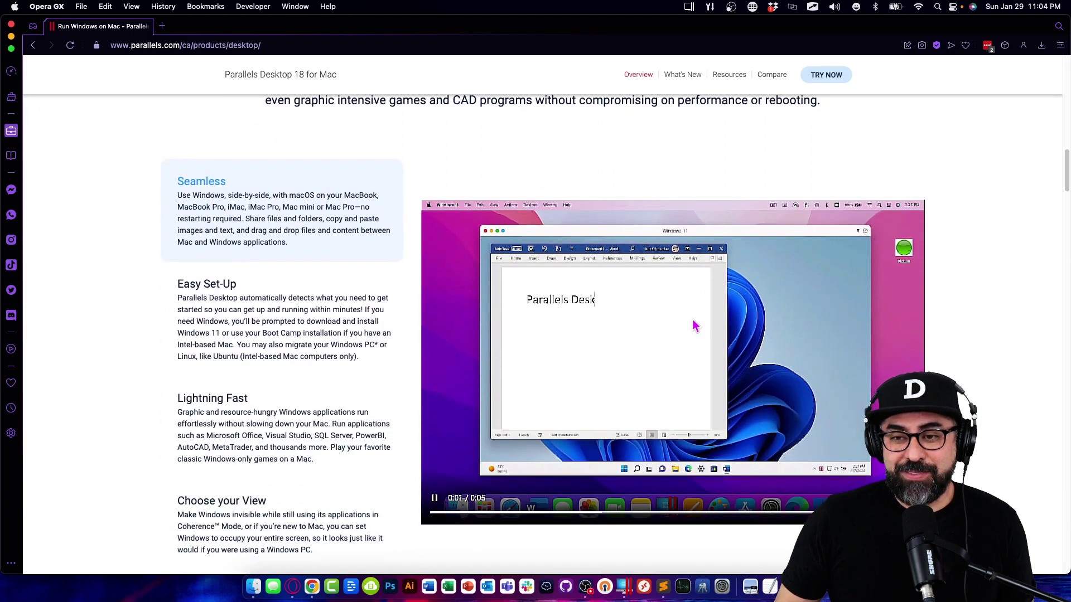
pyautogui.scroll(-3, 694, 326)
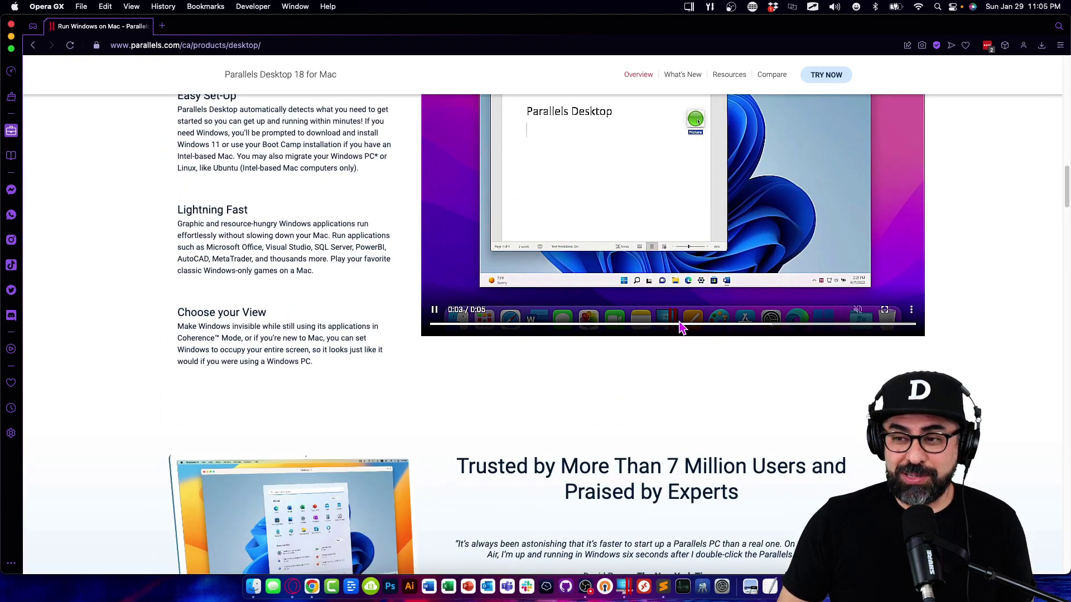
pyautogui.scroll(2, 678, 329)
pyautogui.scroll(8, 678, 328)
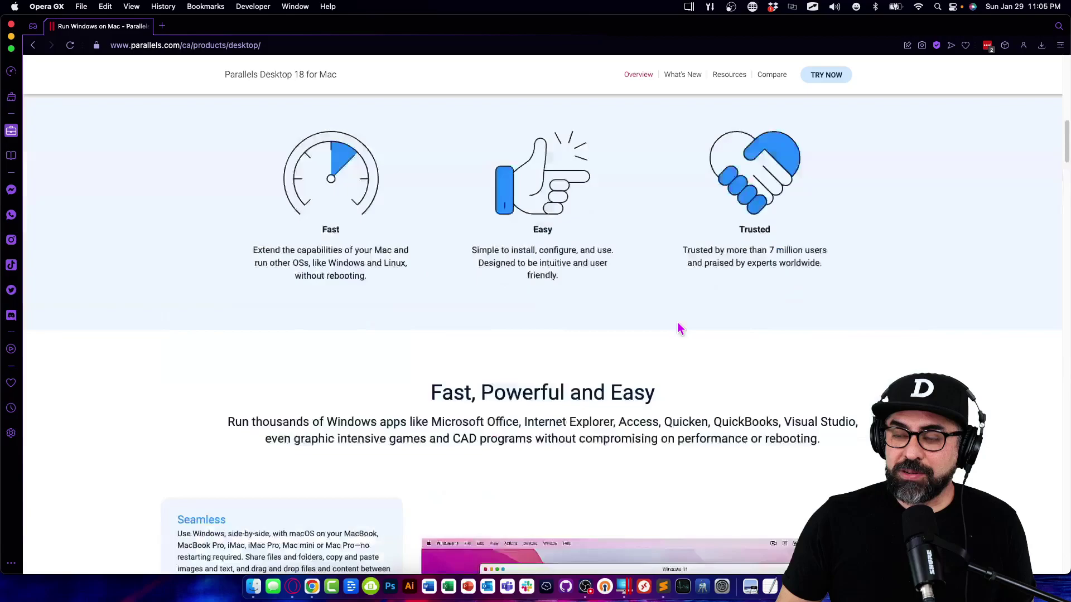
pyautogui.scroll(10, 678, 329)
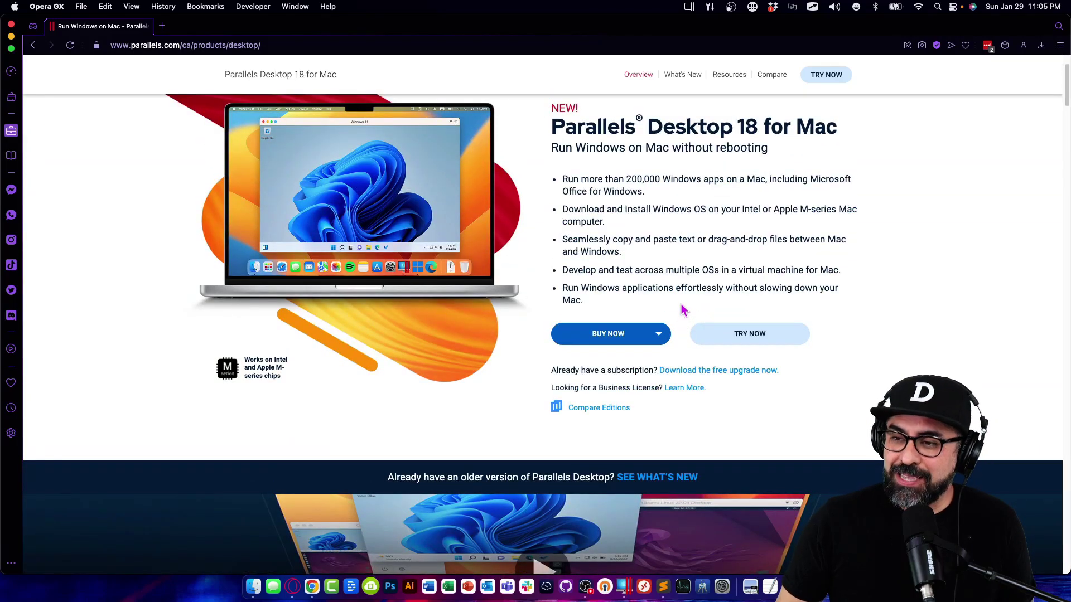
pyautogui.scroll(2, 682, 310)
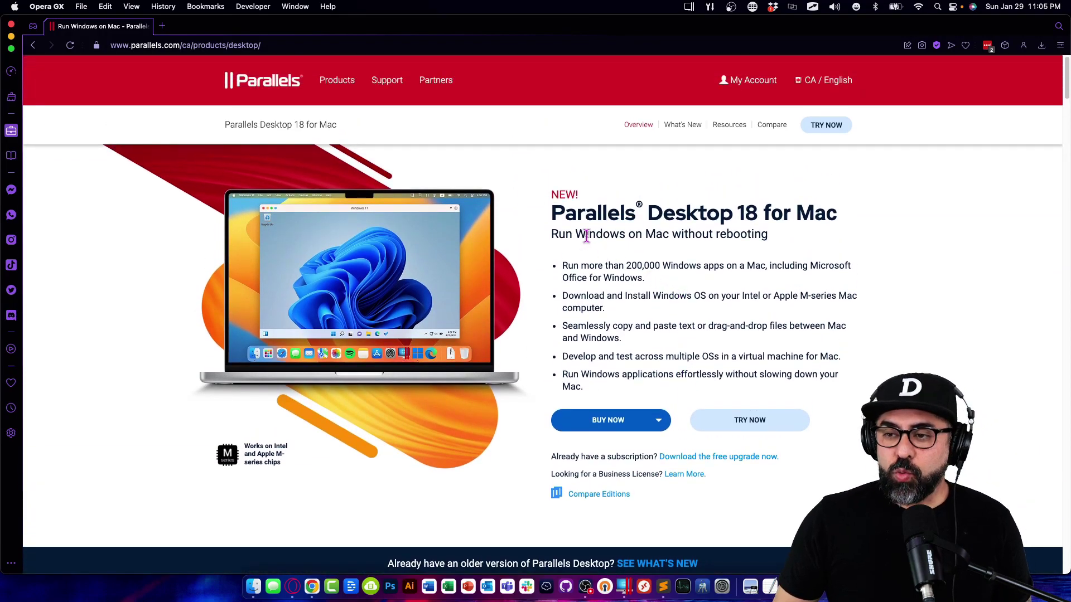
pyautogui.moveTo(575, 236); pyautogui.dragTo(636, 236)
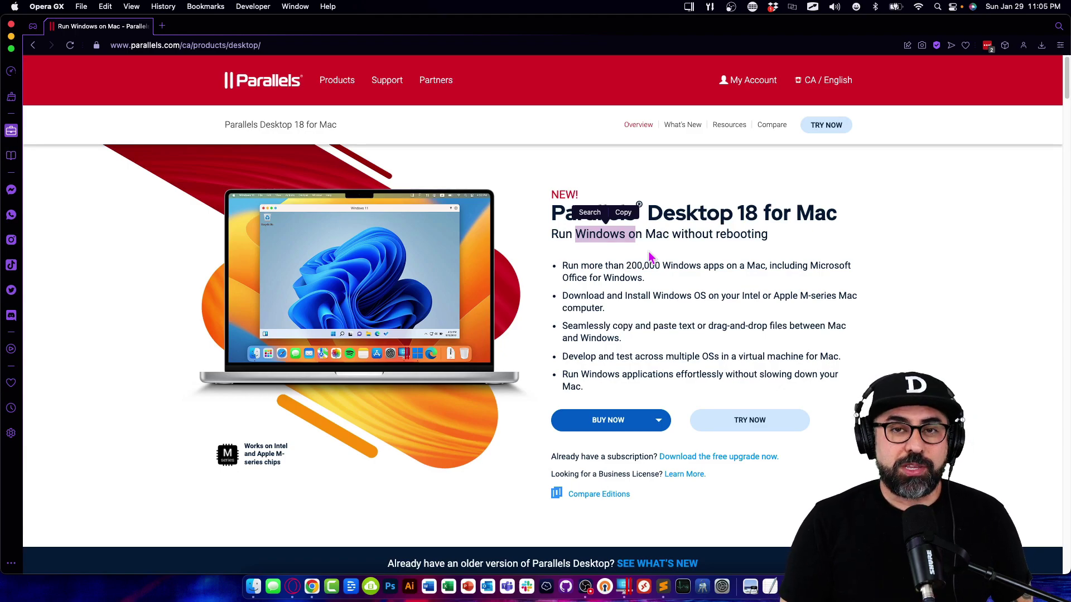
pyautogui.click(779, 252)
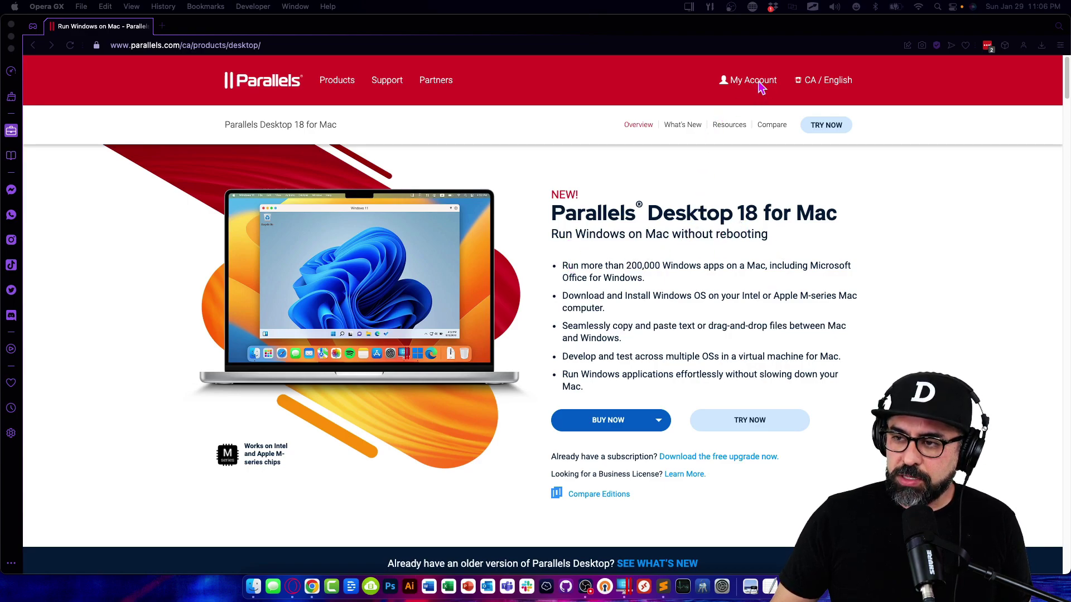
# Sign in to My Account and download the Parallels Desktop Automatic Installer disk image.
pyautogui.click(756, 84)
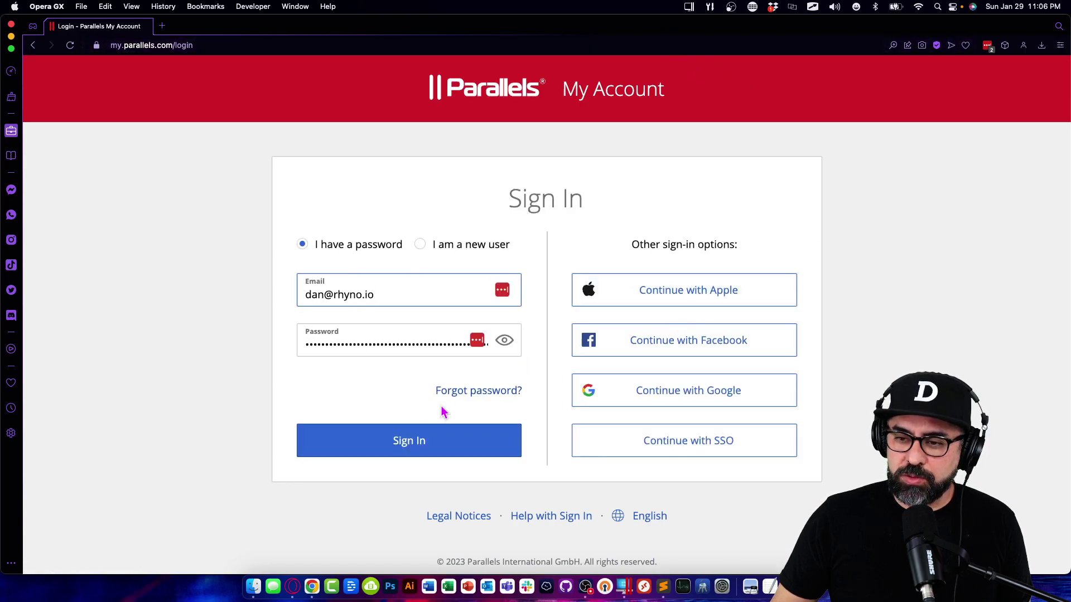
pyautogui.click(411, 440)
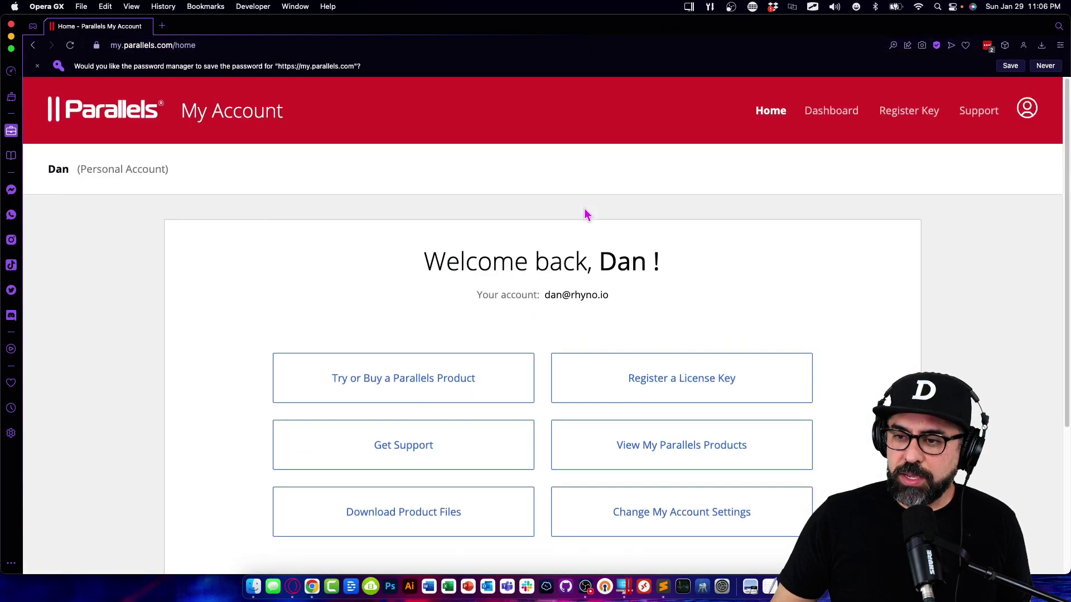
pyautogui.scroll(-2, 550, 237)
pyautogui.scroll(-3, 551, 237)
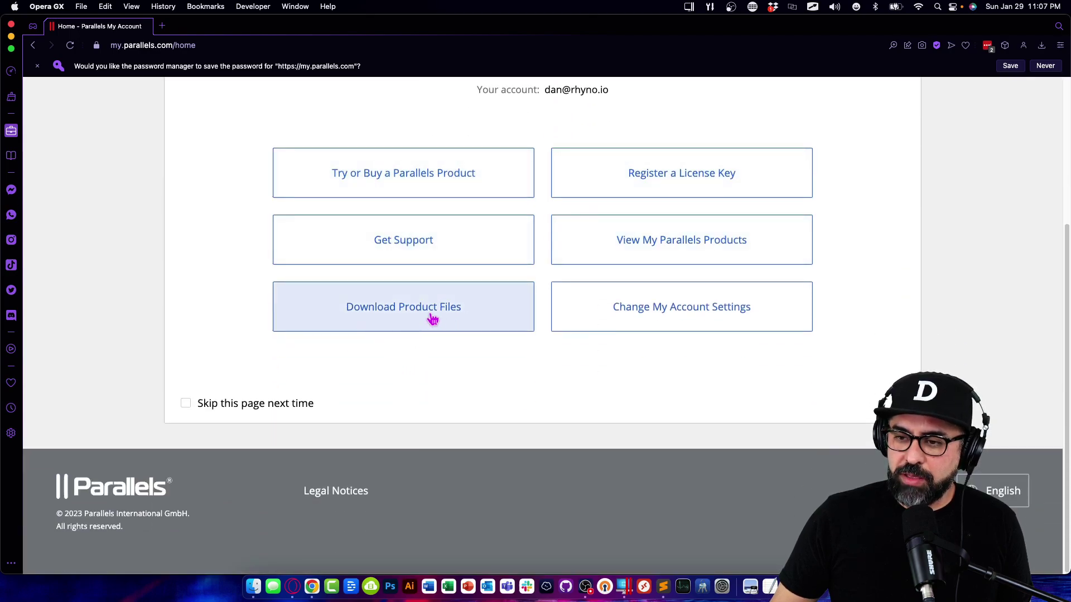
pyautogui.click(409, 316)
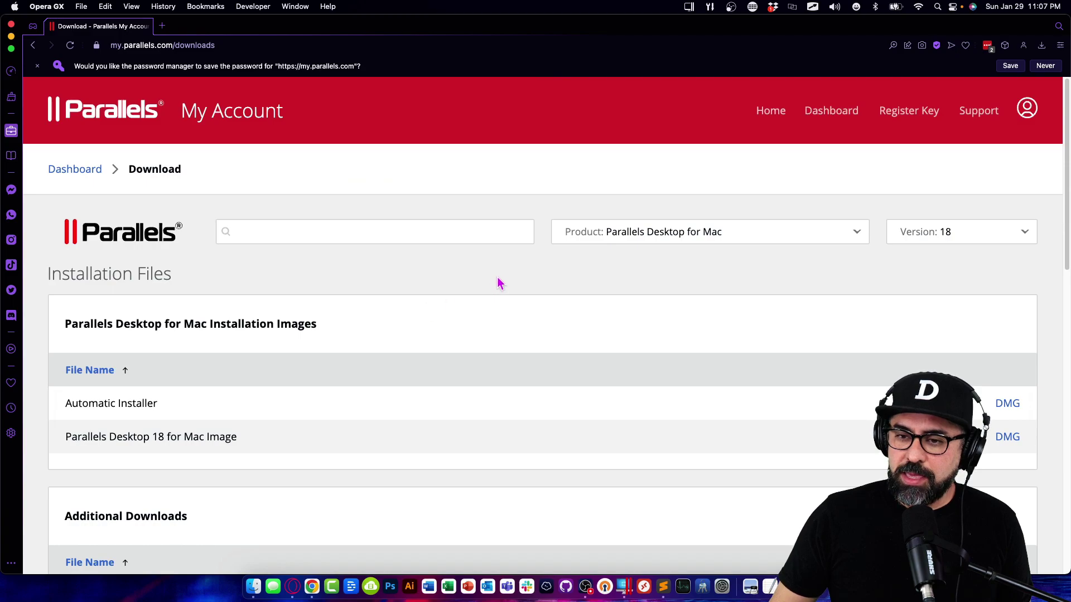
pyautogui.scroll(-1, 498, 284)
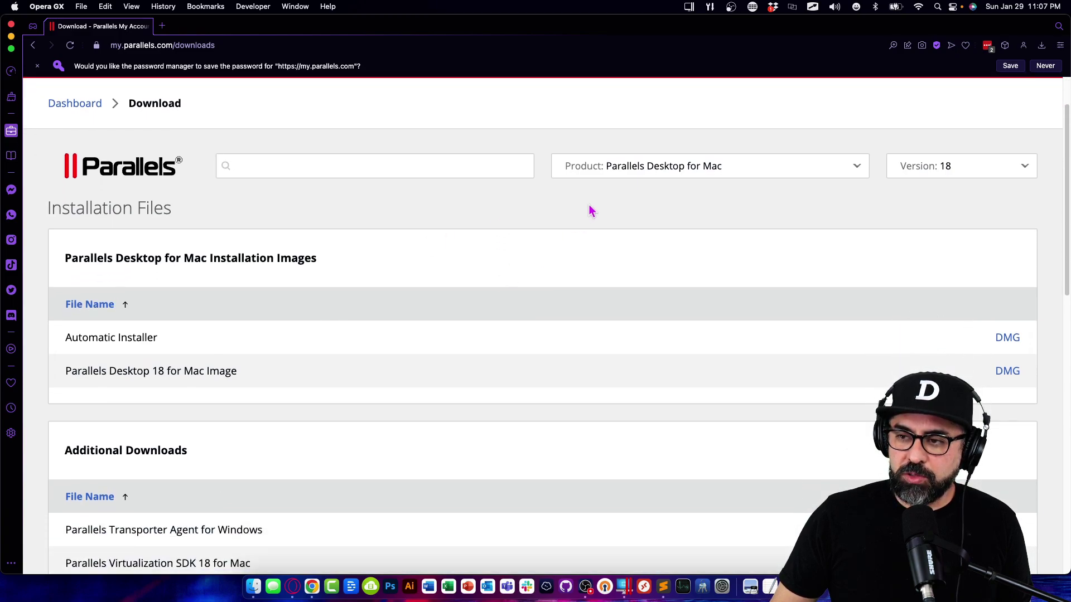
pyautogui.scroll(-1, 502, 233)
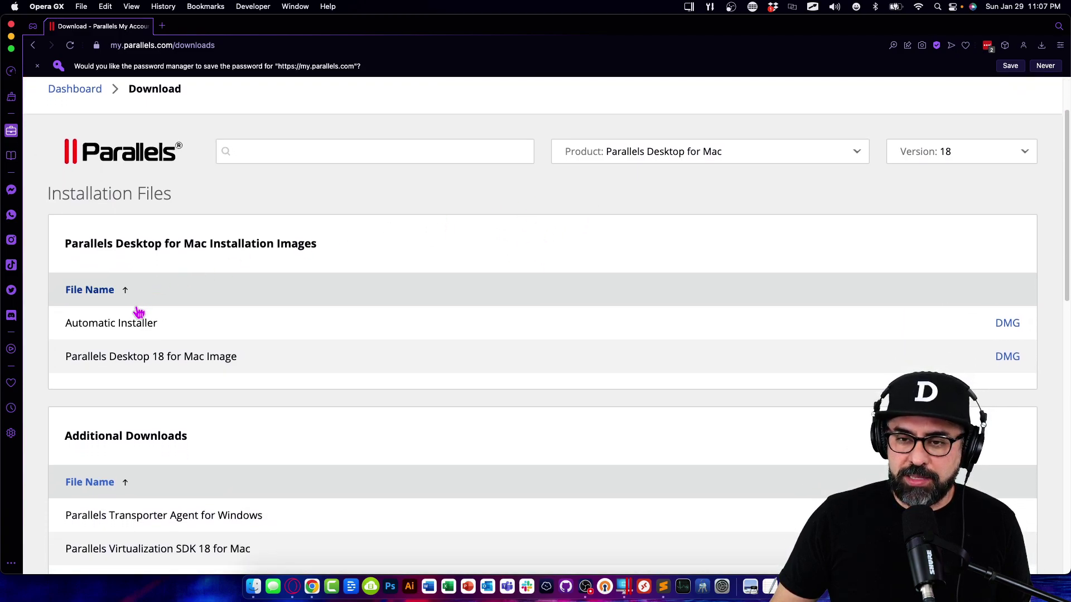
pyautogui.moveTo(67, 323); pyautogui.dragTo(158, 323)
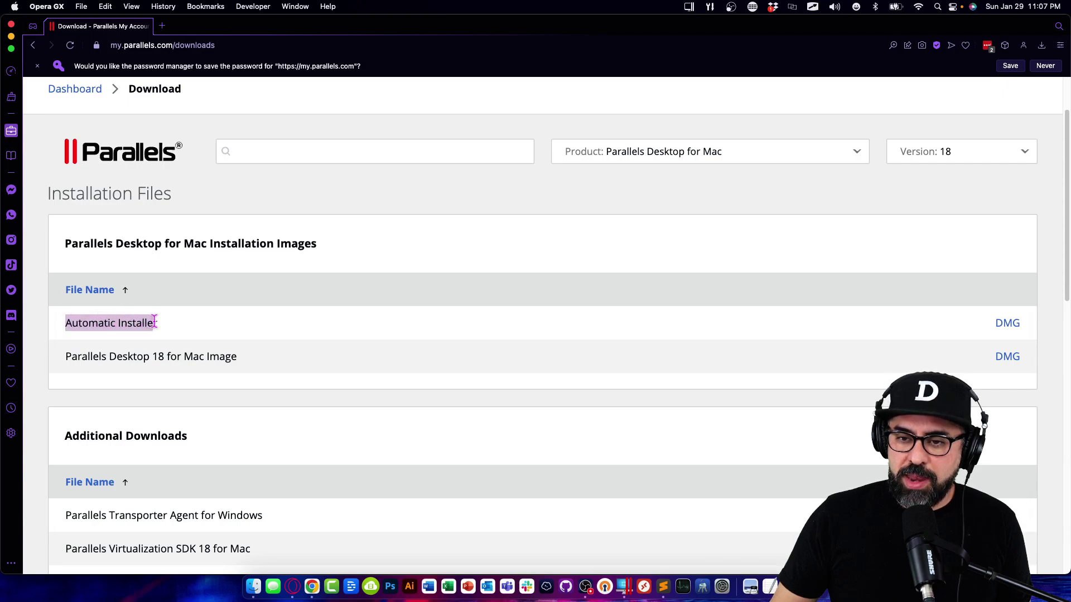
pyautogui.click(1012, 325)
pyautogui.scroll(2, 703, 246)
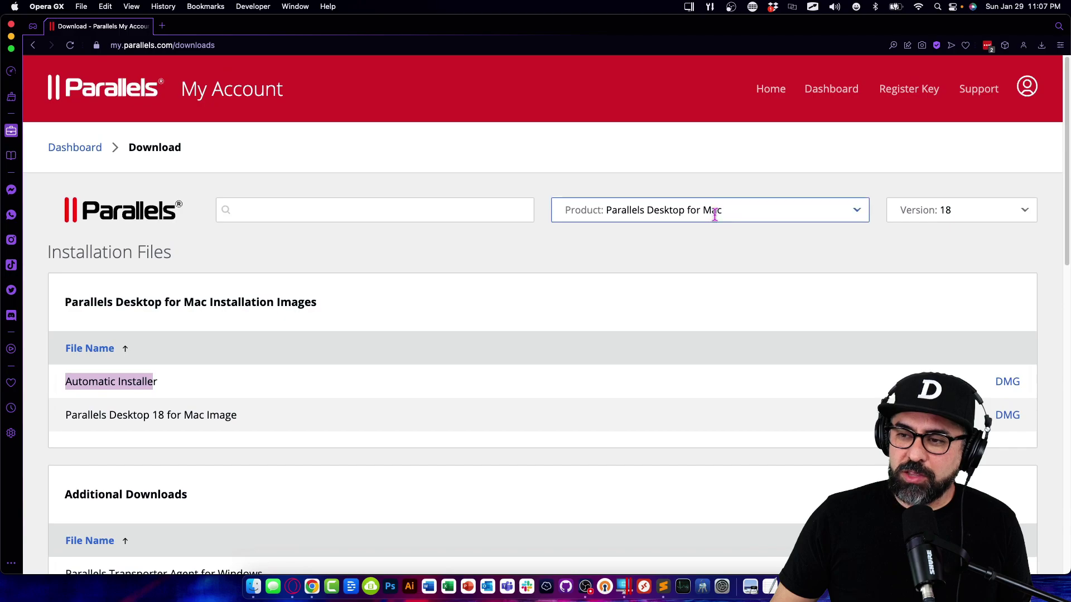
# Switch the product downloads to Parallels Toolbox and select the Toolbox for Mac 6.0 file name.
pyautogui.click(699, 210)
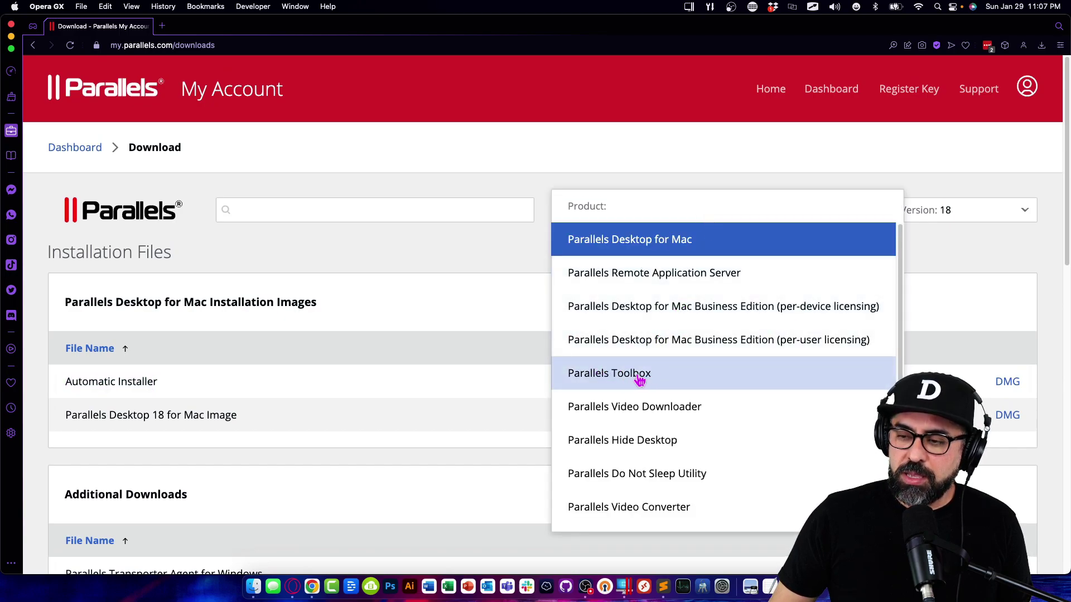
pyautogui.click(639, 380)
pyautogui.scroll(-1, 401, 279)
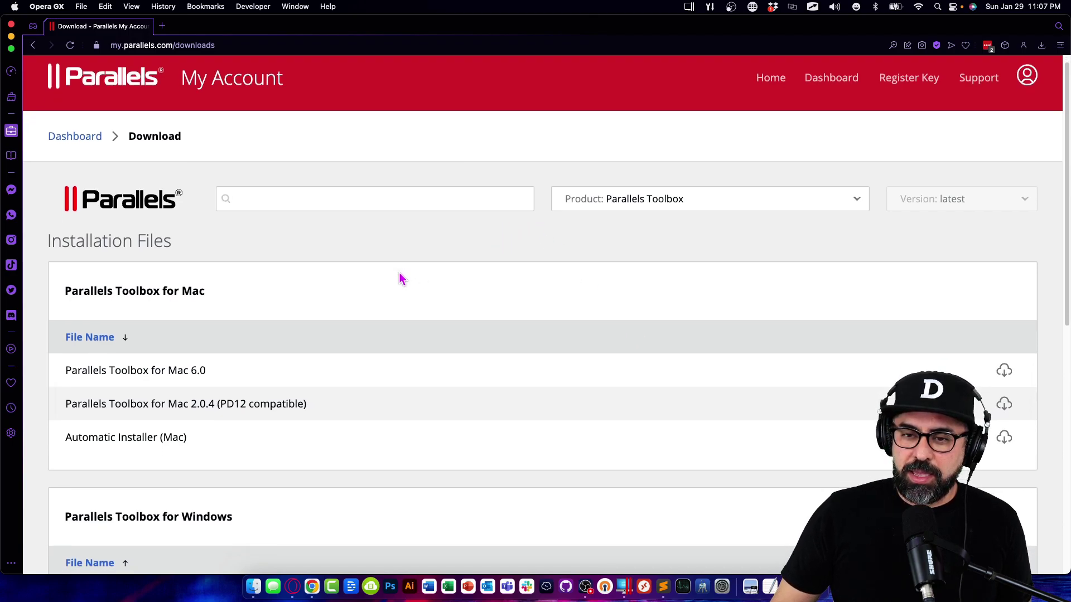
pyautogui.moveTo(71, 364); pyautogui.dragTo(229, 366)
pyautogui.click(630, 247)
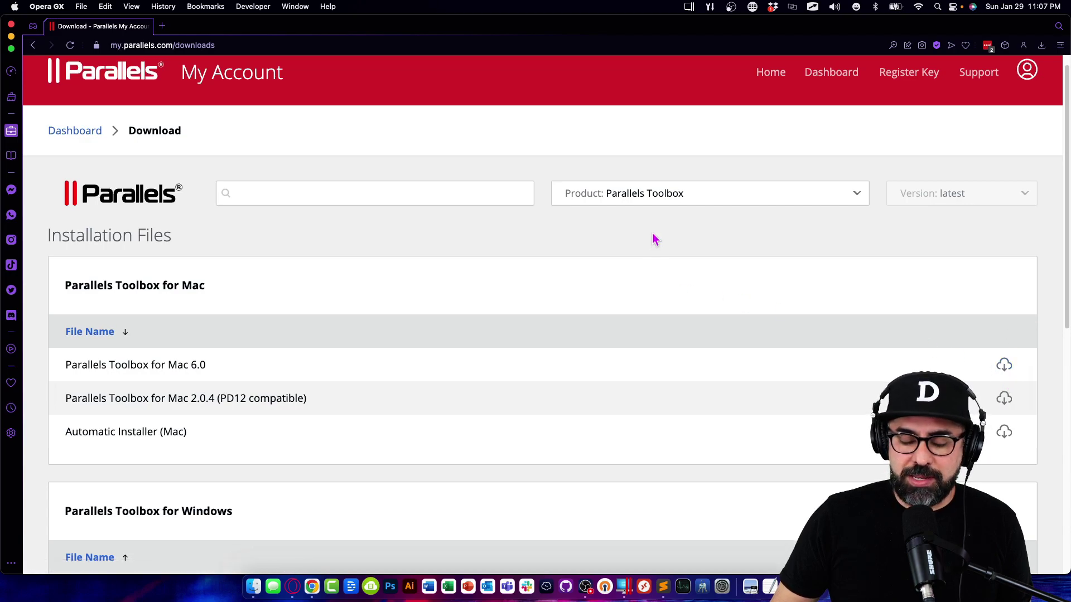
pyautogui.scroll(1, 654, 243)
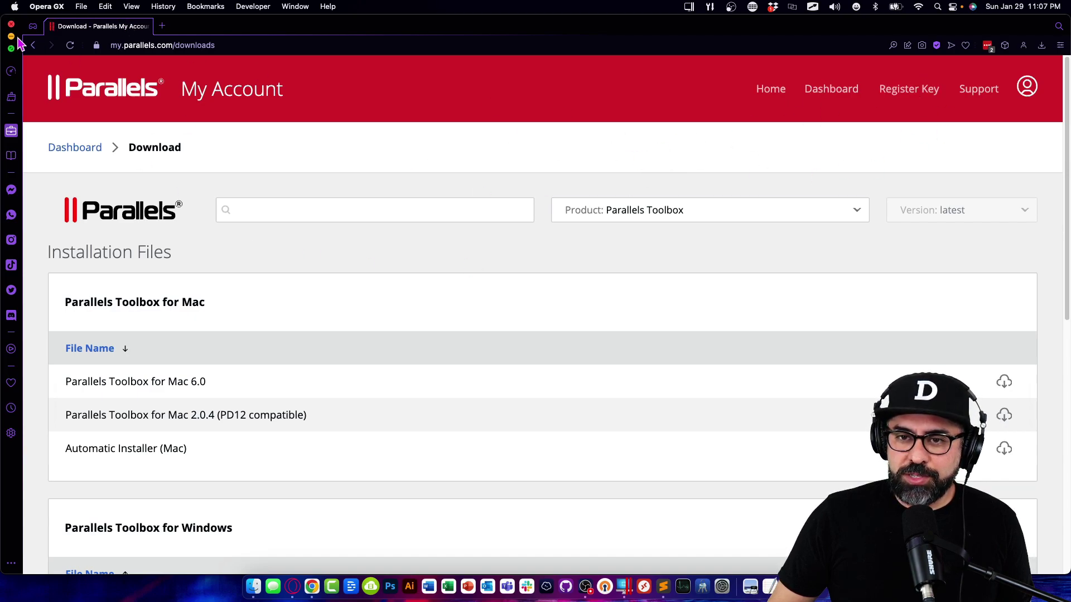
# Minimize Opera and the agenda notes, then browse the Toolbox library from Airplane Mode to Launch.
pyautogui.click(11, 37)
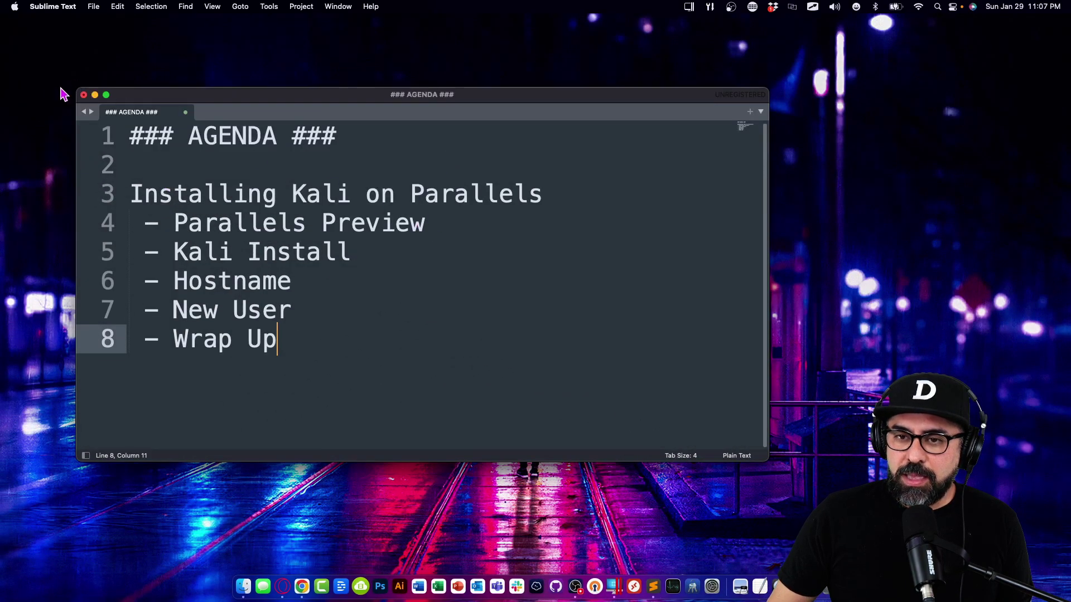
pyautogui.click(95, 96)
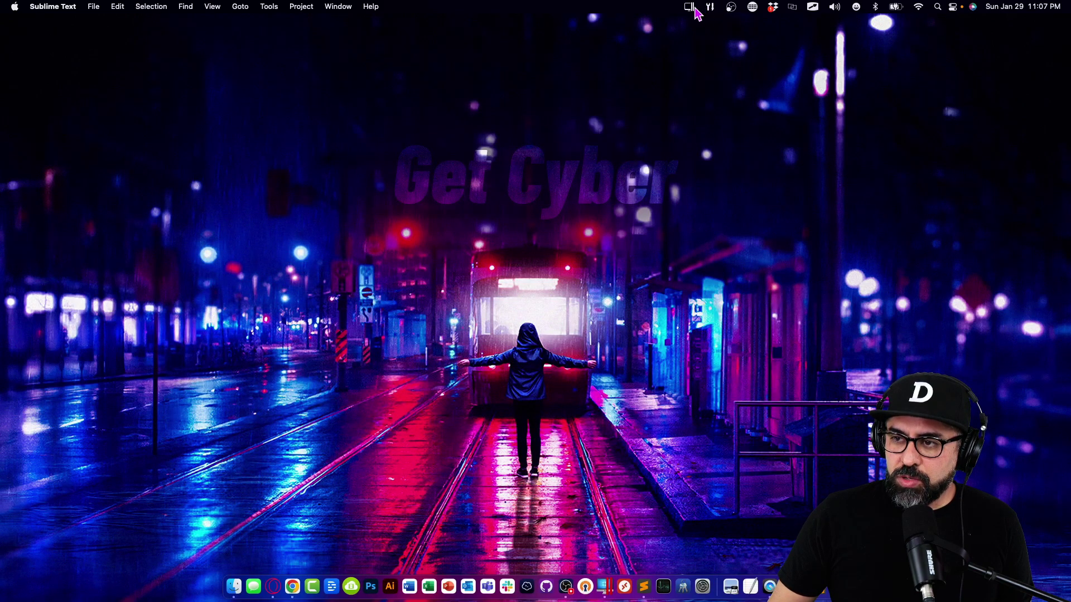
pyautogui.click(708, 7)
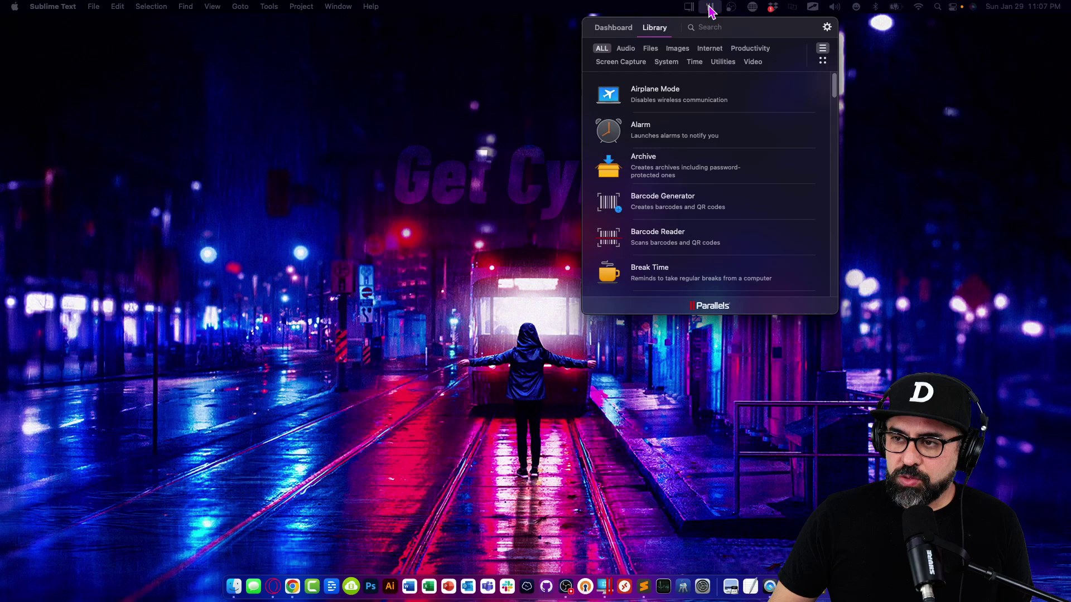
pyautogui.moveTo(687, 95)
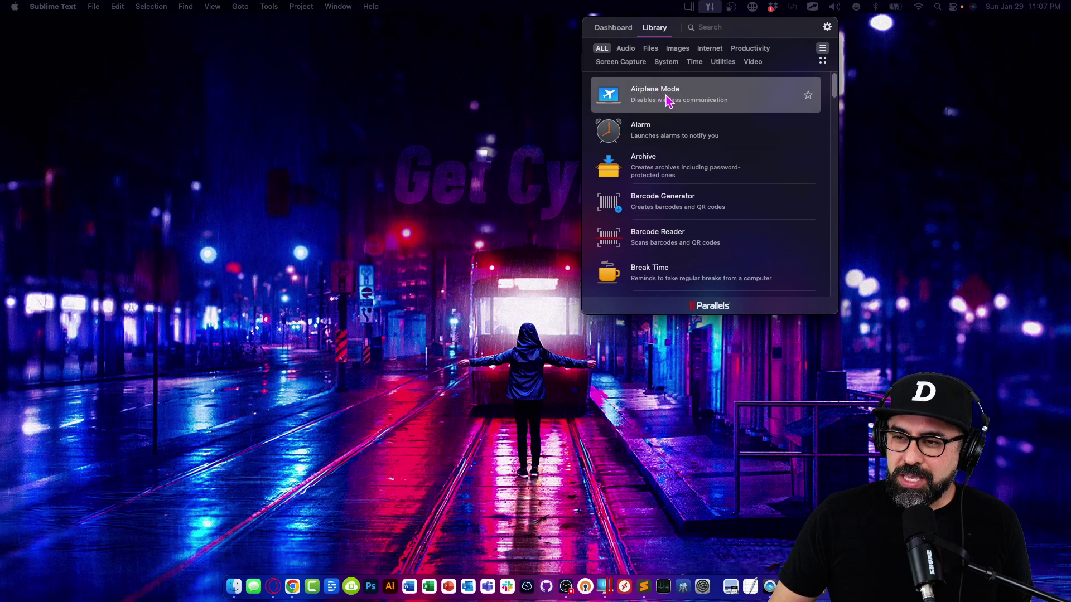
pyautogui.scroll(-3, 674, 151)
pyautogui.scroll(3, 673, 153)
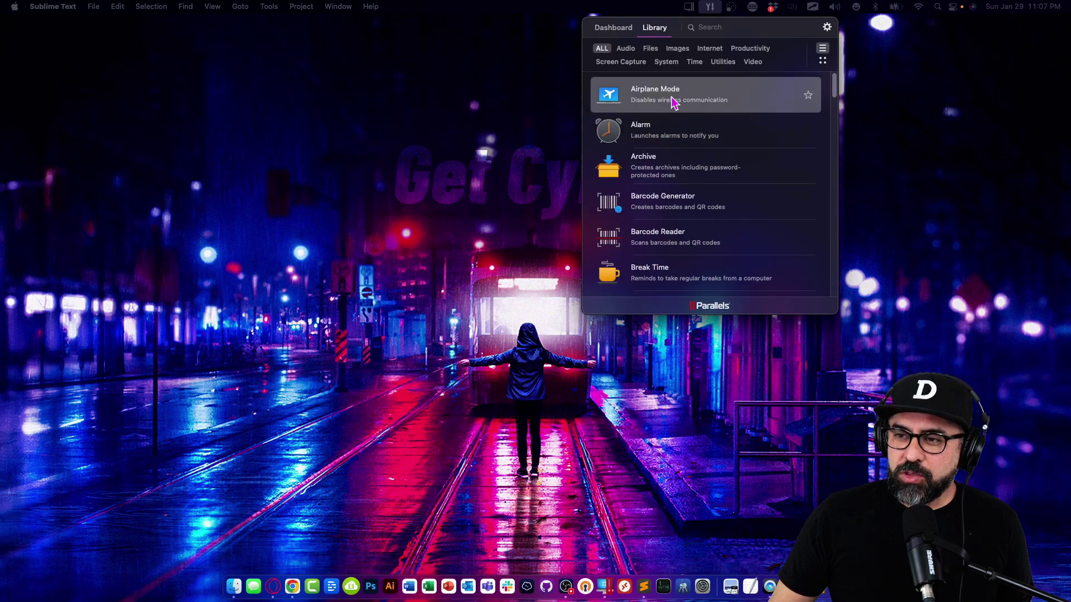
pyautogui.moveTo(706, 130)
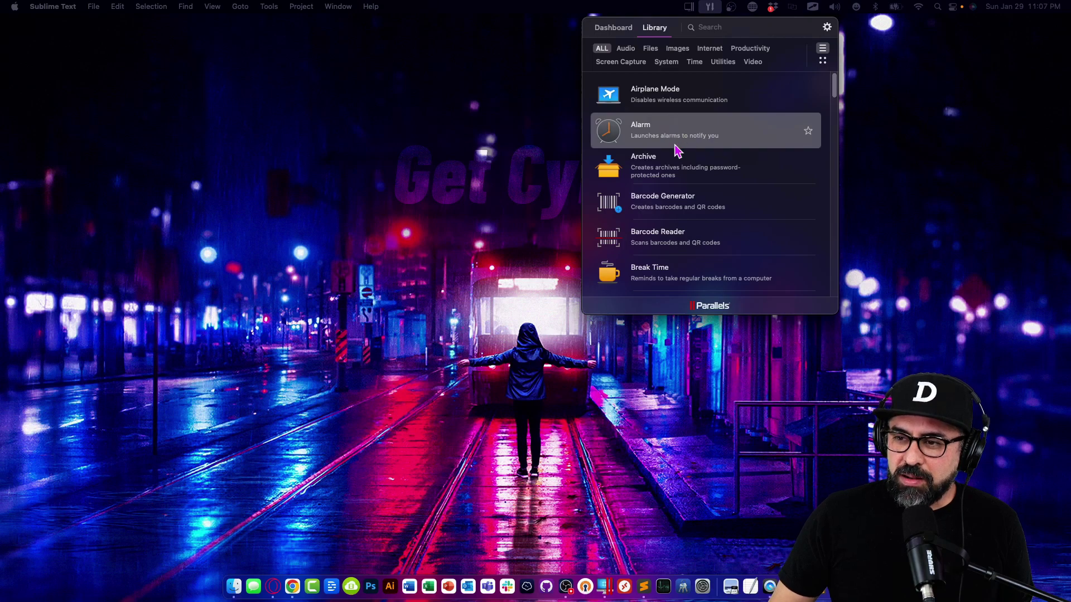
pyautogui.scroll(-2, 676, 206)
pyautogui.scroll(-3, 674, 206)
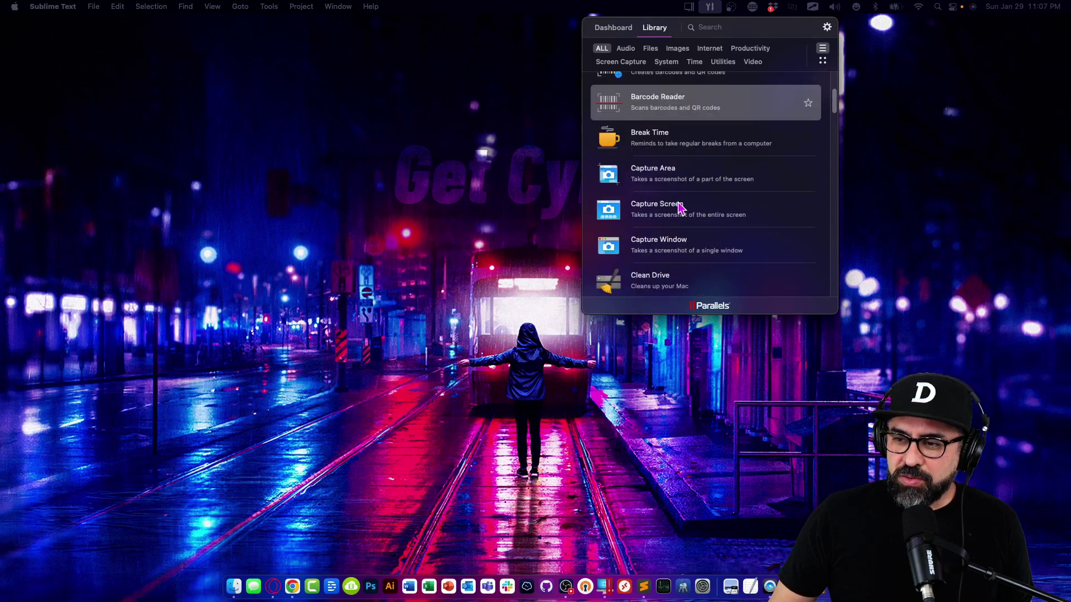
pyautogui.scroll(-2, 669, 203)
pyautogui.scroll(-5, 669, 204)
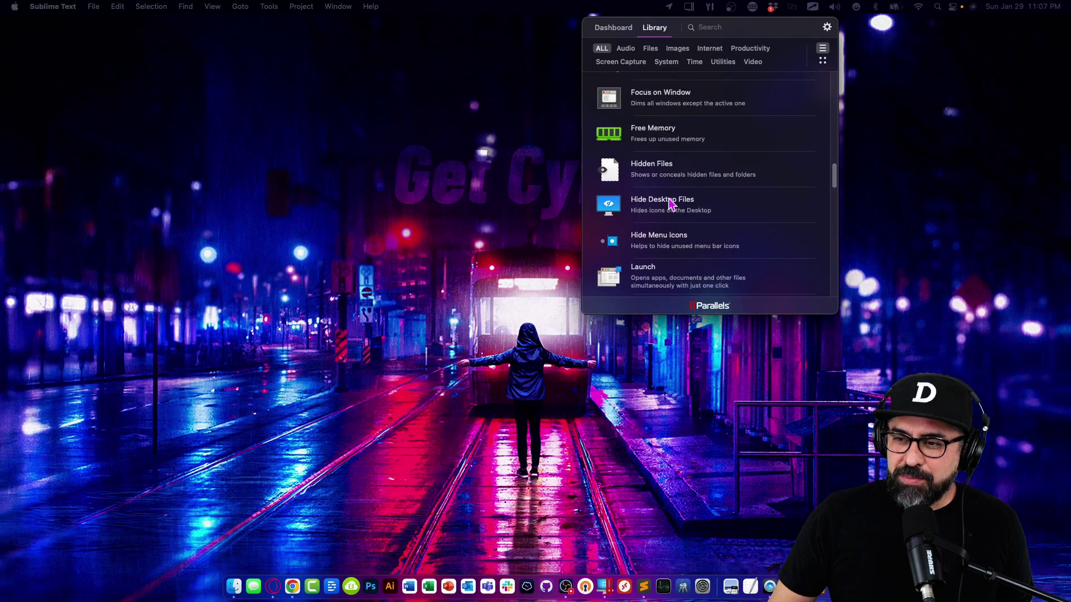
pyautogui.scroll(-5, 672, 208)
pyautogui.scroll(-5, 674, 211)
pyautogui.scroll(15, 674, 211)
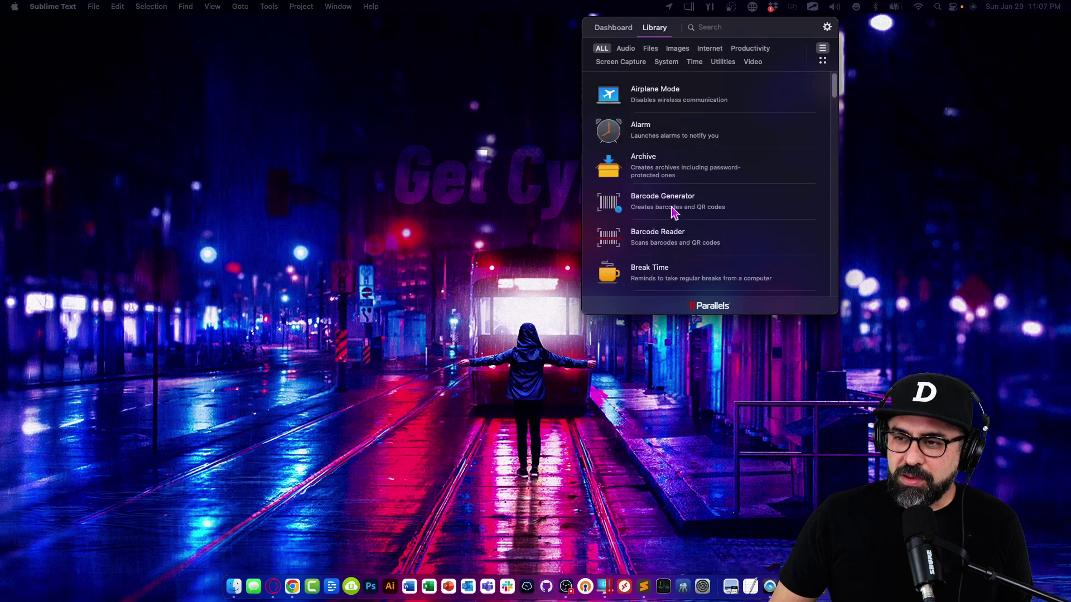
pyautogui.click(714, 9)
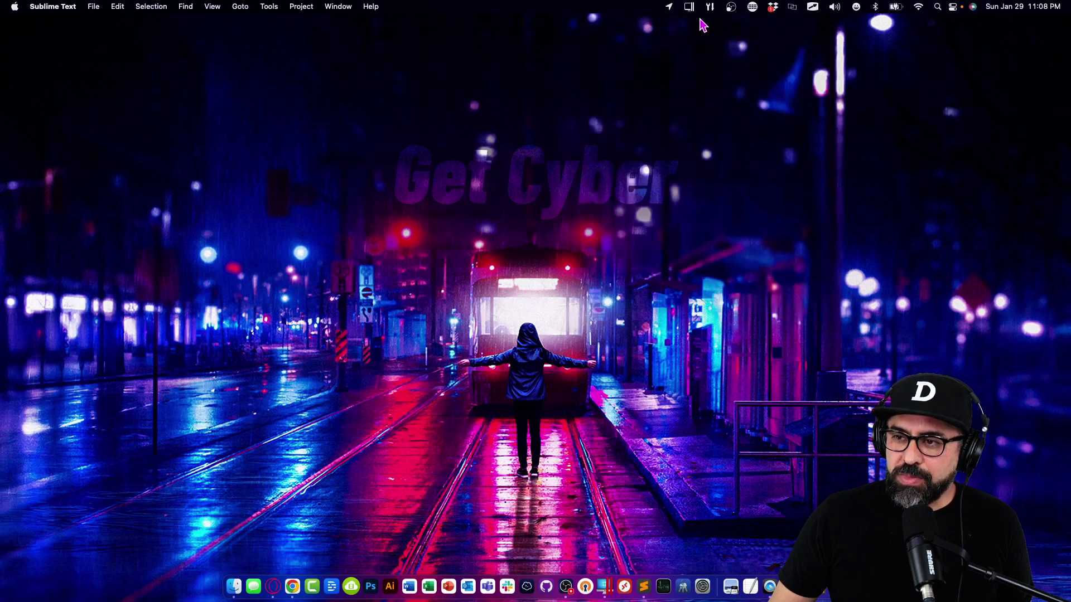
# Open Control Center from the Parallels menu-bar icon and drag the VM list into position.
pyautogui.click(690, 10)
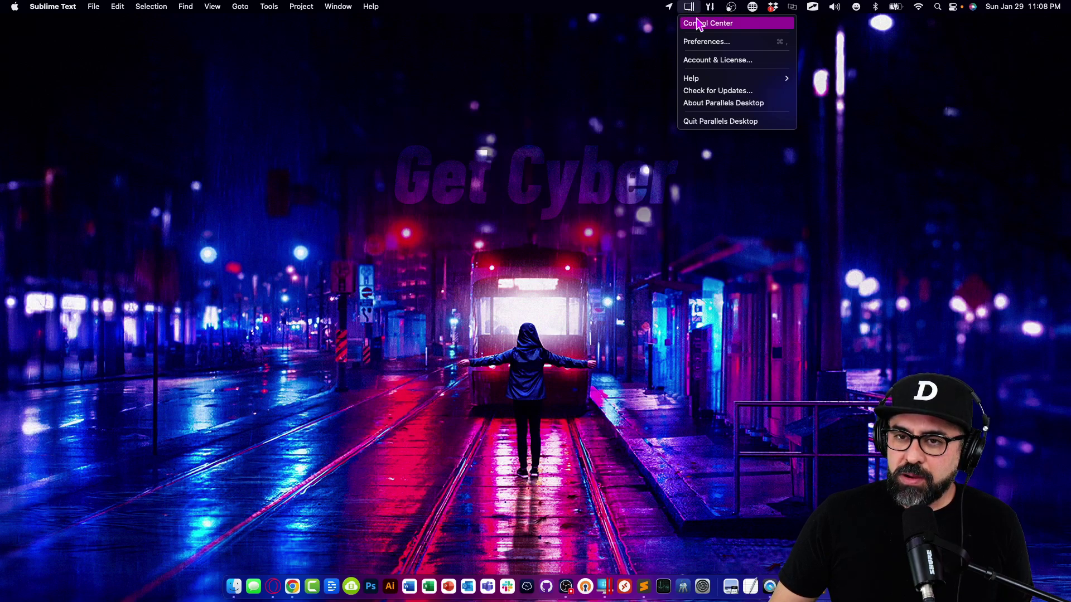
pyautogui.click(715, 32)
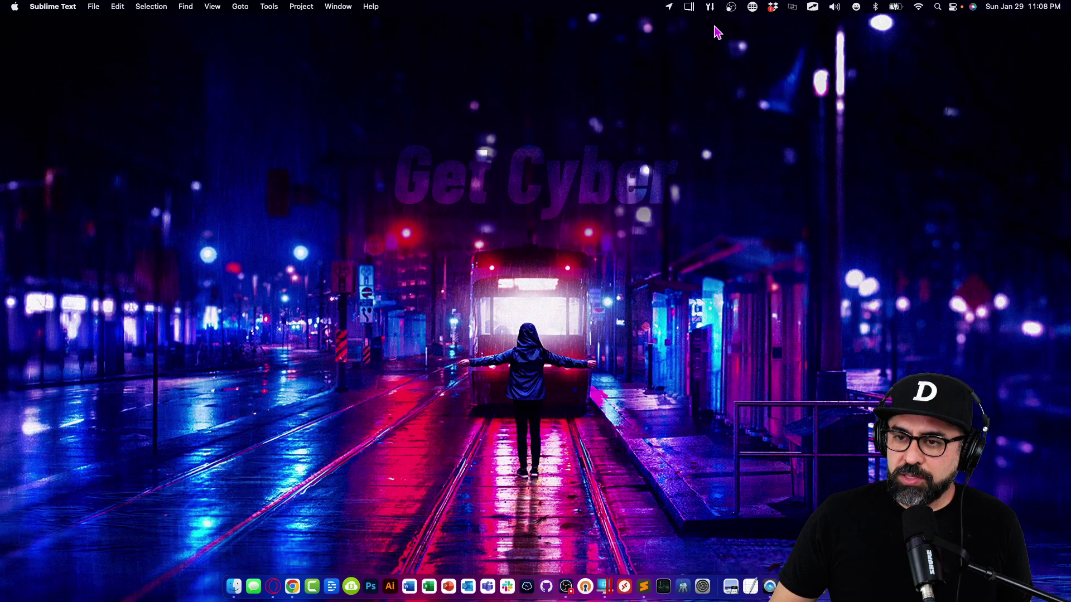
pyautogui.moveTo(494, 136); pyautogui.dragTo(523, 112)
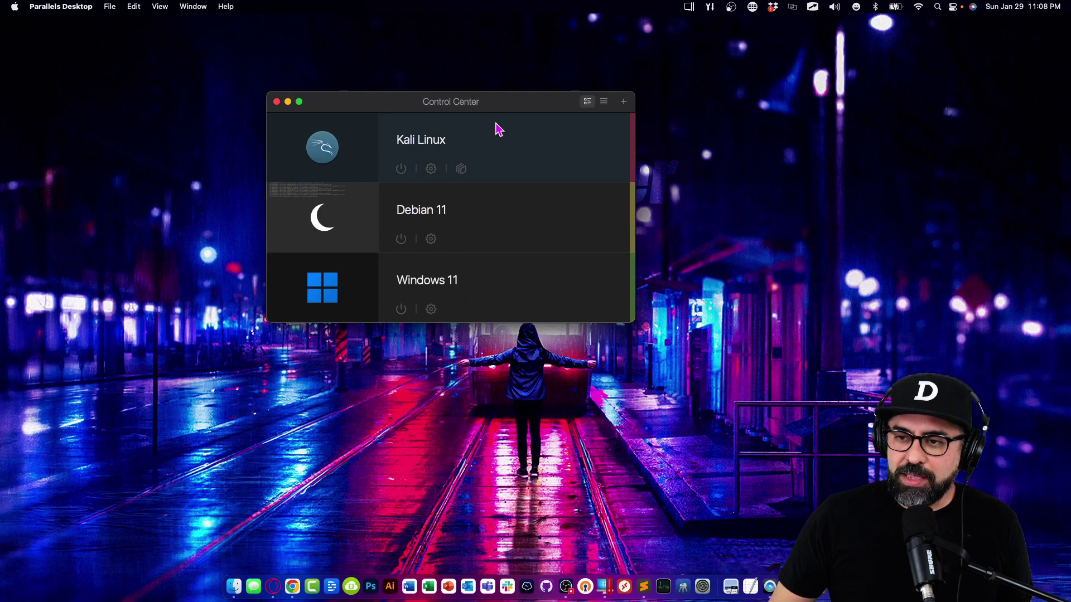
pyautogui.moveTo(557, 107); pyautogui.dragTo(578, 106)
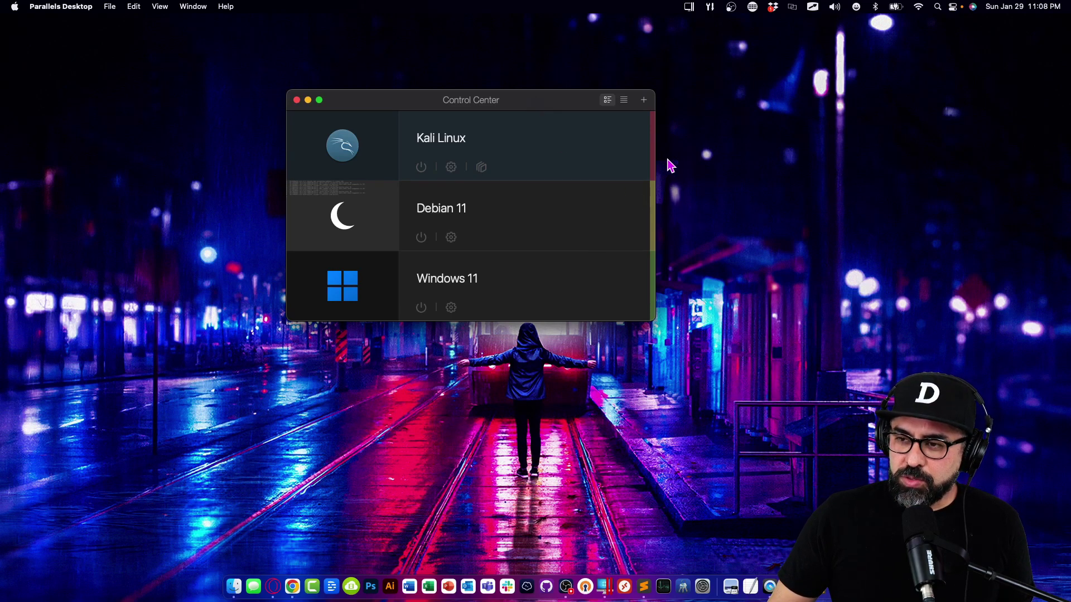
# Add a new VM by downloading the free Kali Linux 2022.2 ARM64 system.
pyautogui.click(645, 101)
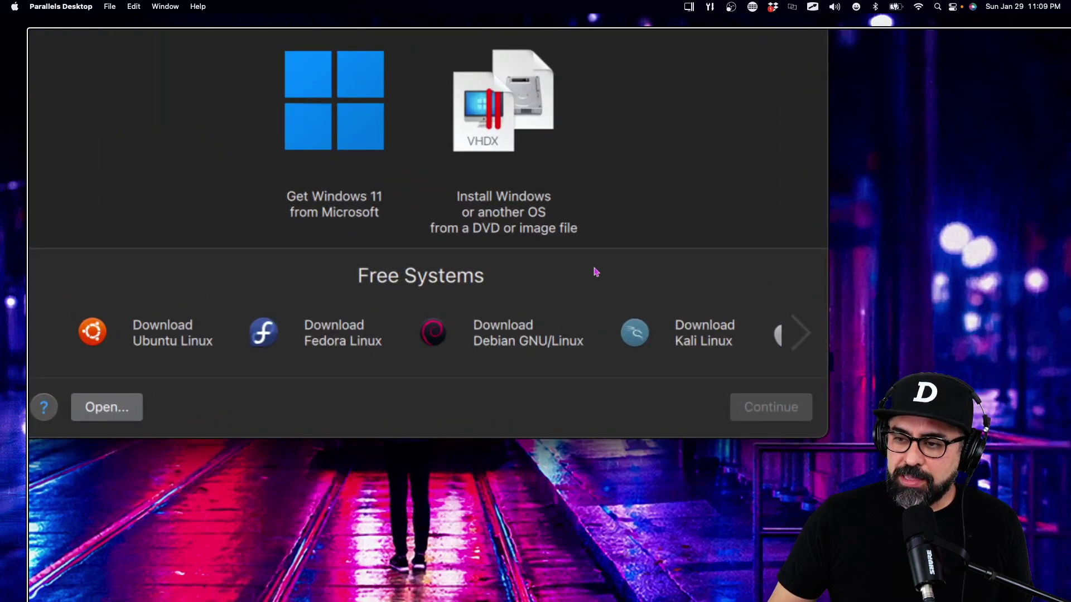
pyautogui.click(705, 340)
pyautogui.click(770, 406)
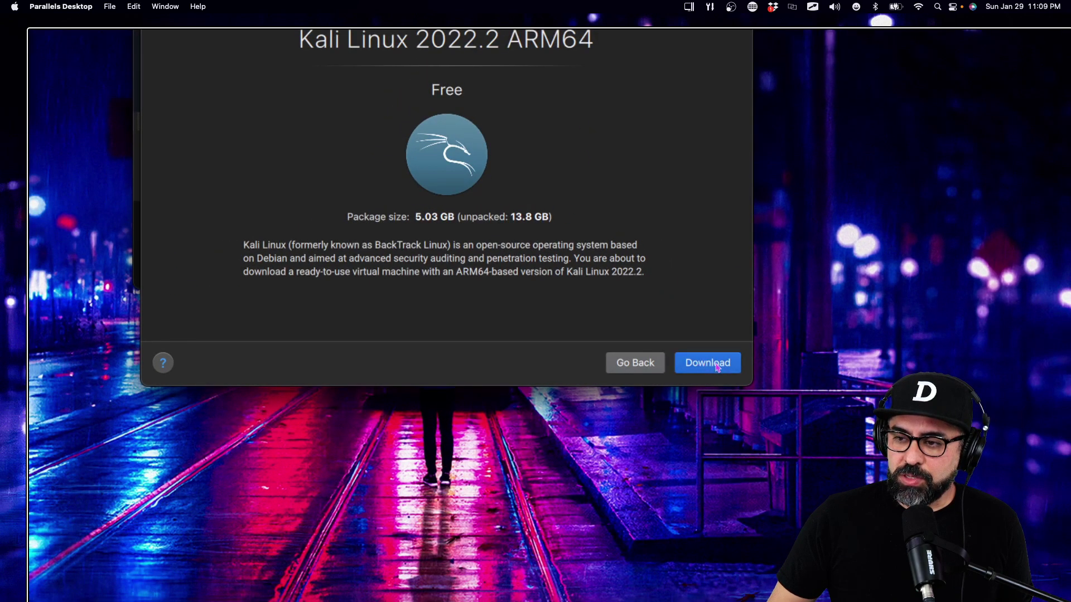
pyautogui.click(717, 367)
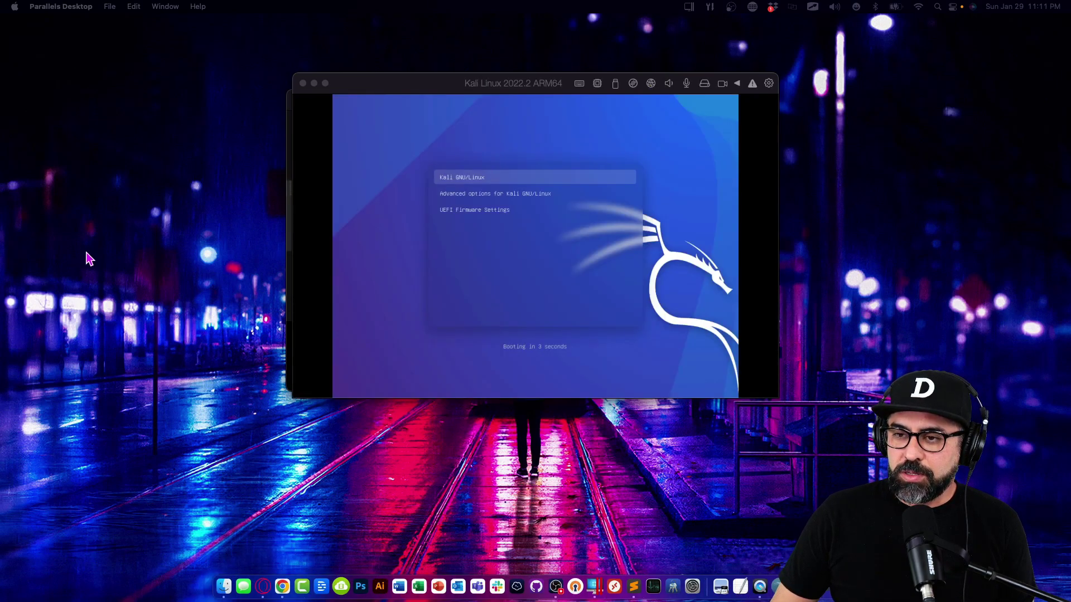
# Move and enlarge the Kali window, then replace the expired password with a longer one.
pyautogui.moveTo(421, 87); pyautogui.dragTo(291, 64)
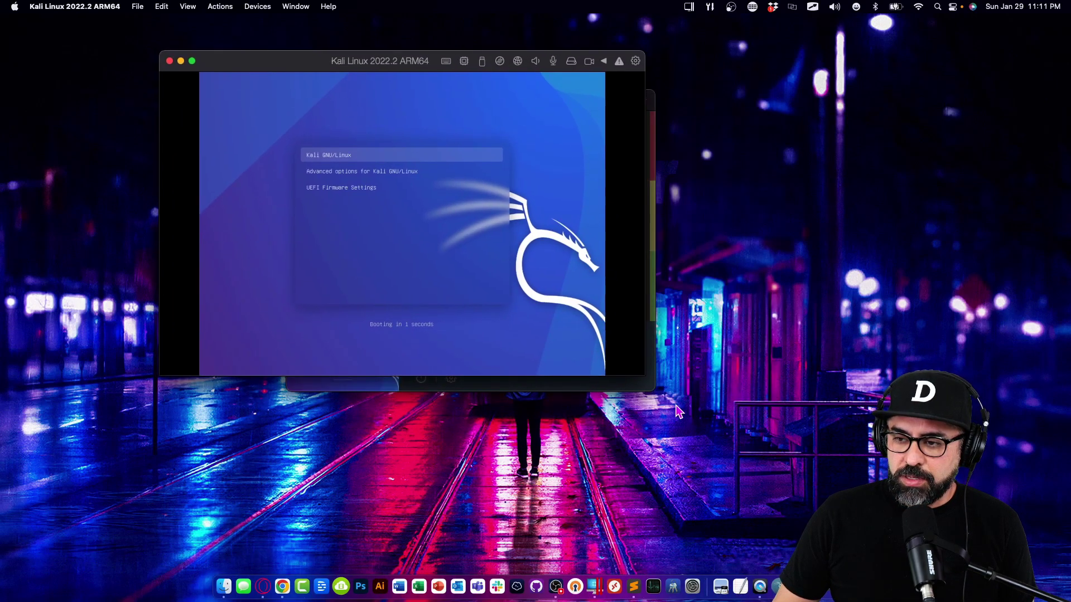
pyautogui.moveTo(645, 374); pyautogui.dragTo(765, 526)
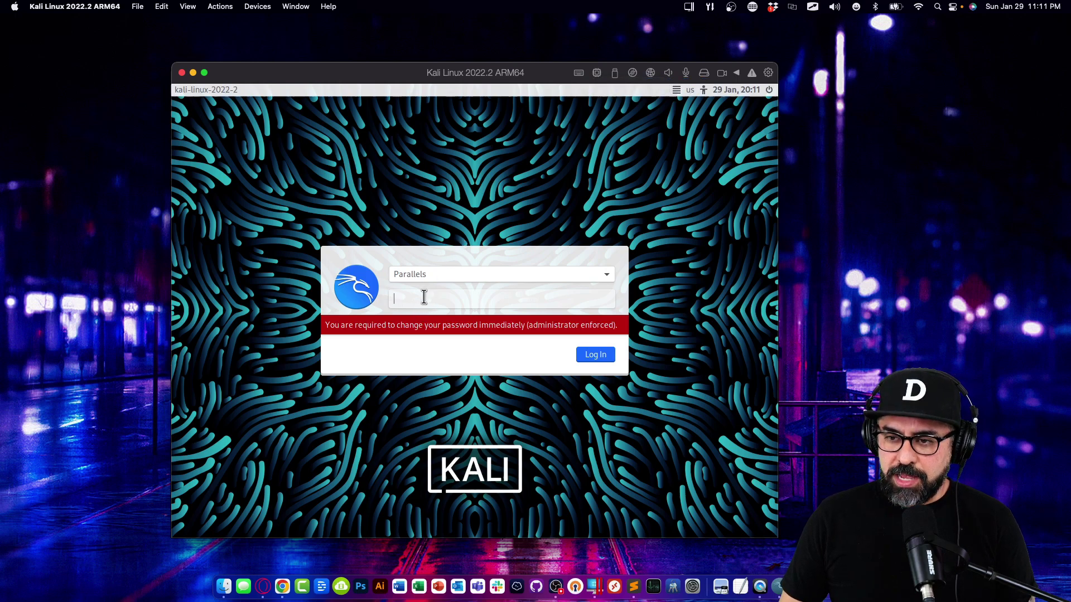
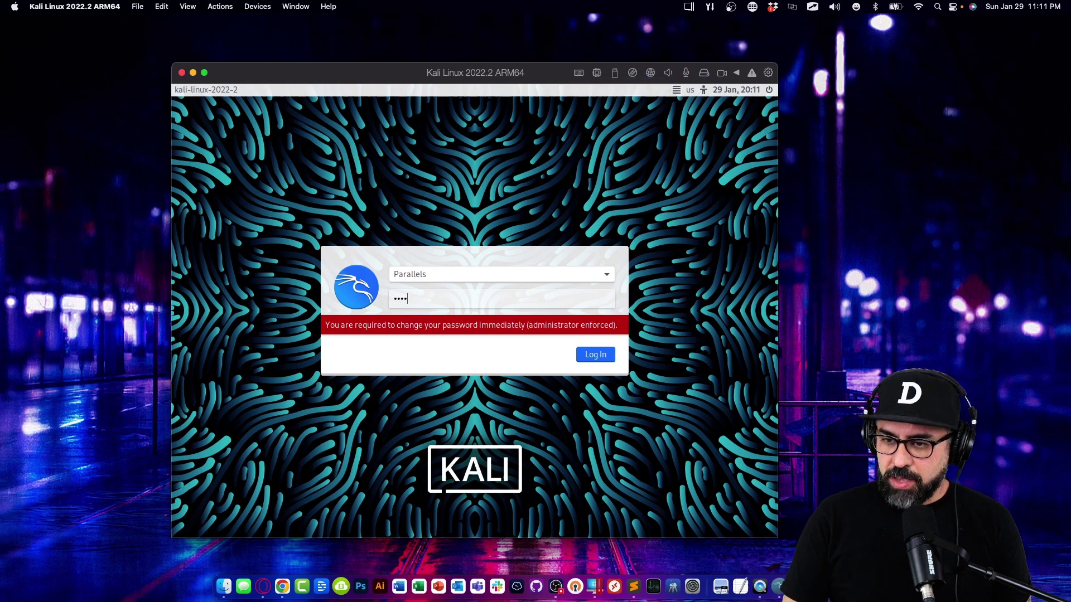
pyautogui.press('Return')
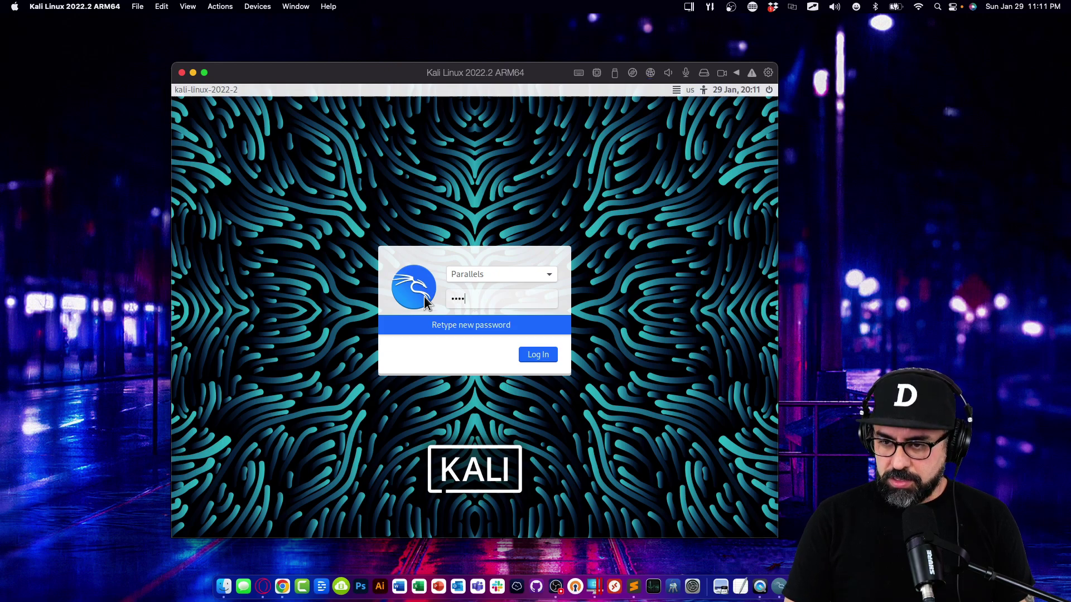
pyautogui.press('Return')
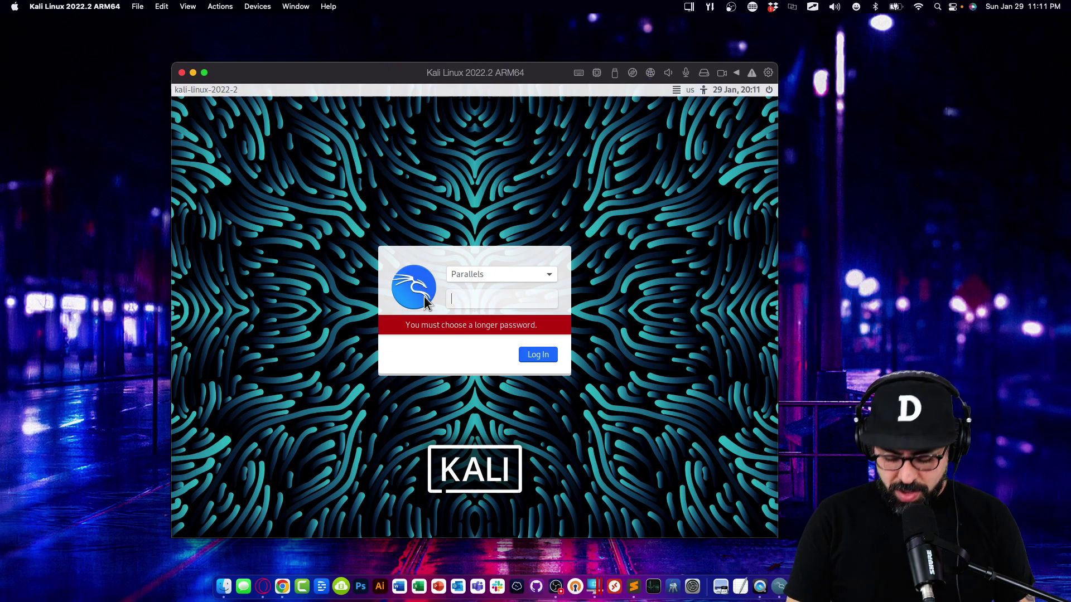
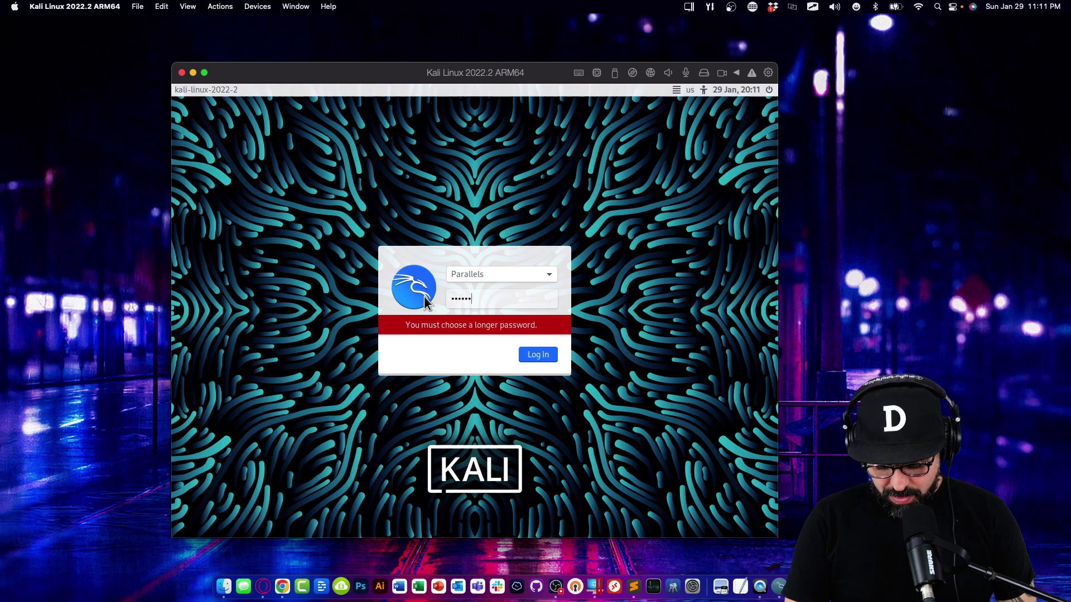
pyautogui.press('Return')
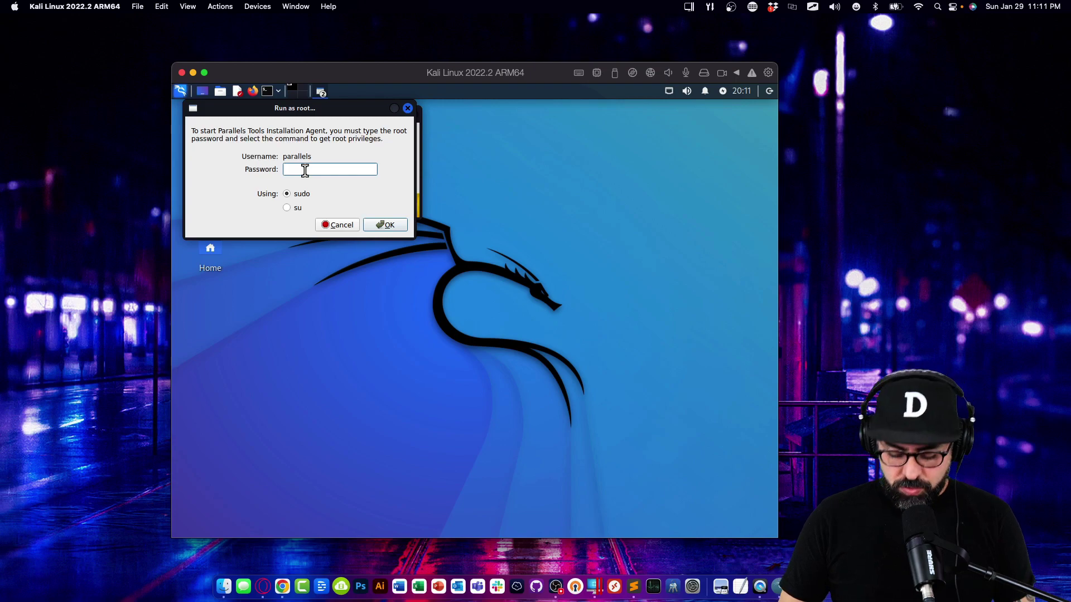
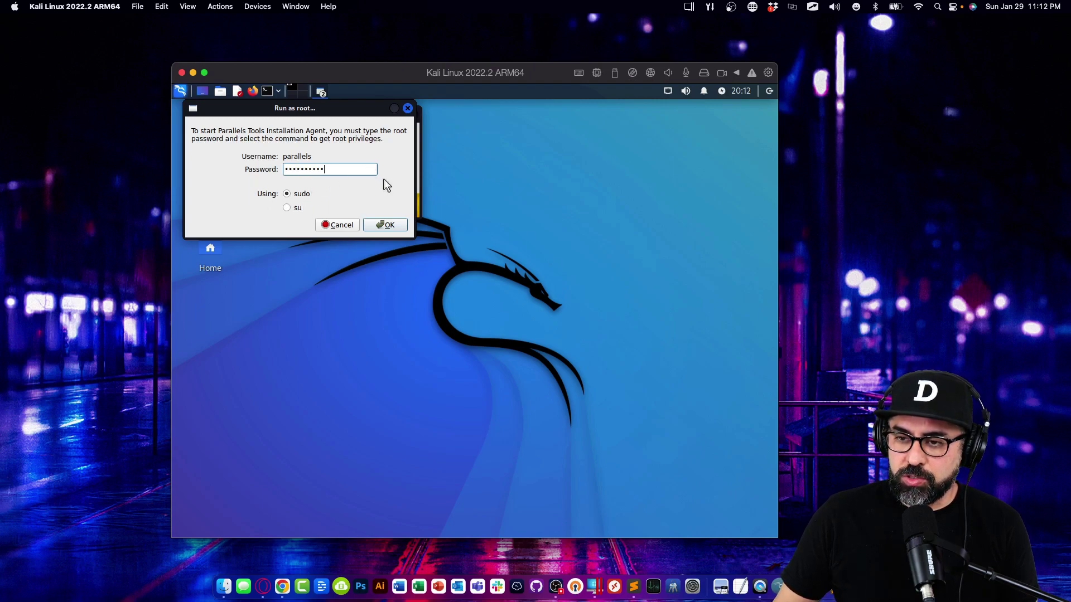
# Authorize the Parallels Tools install as root, then restart the Kali VM.
pyautogui.click(386, 227)
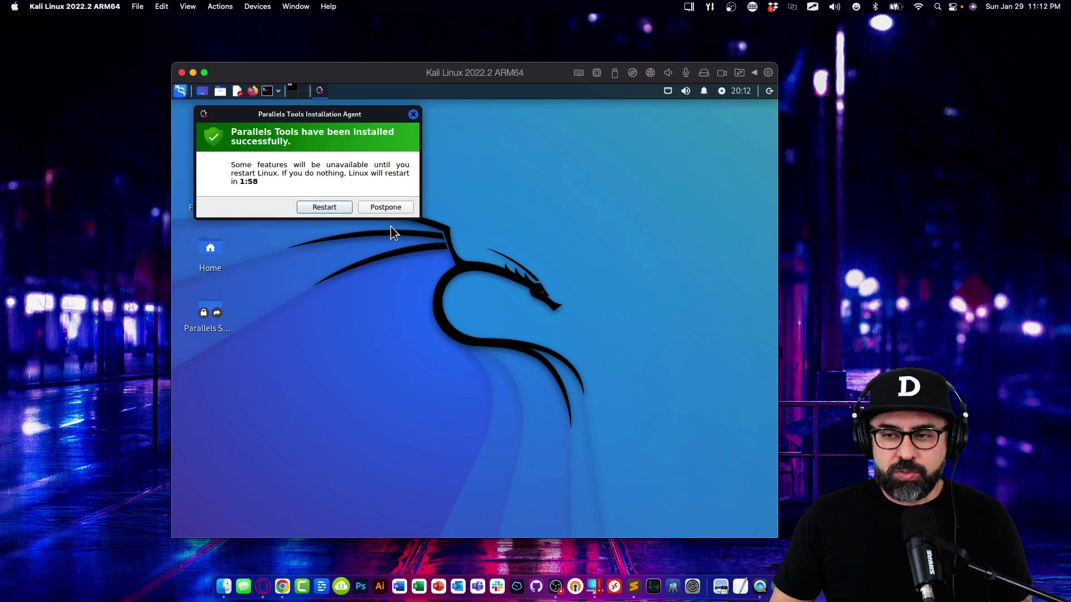
pyautogui.click(325, 209)
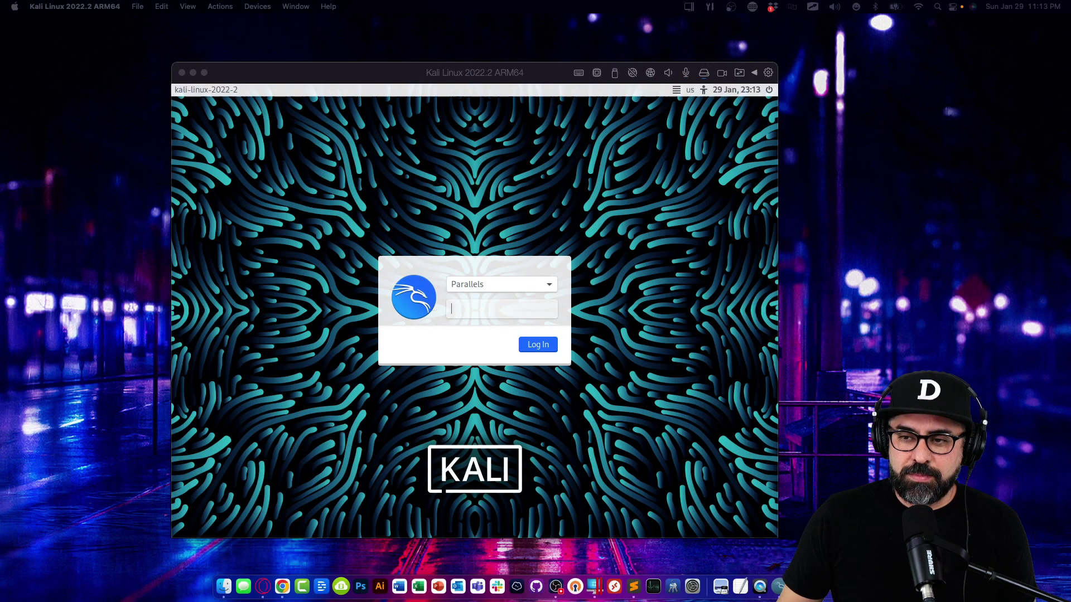
# Log back in to Kali and check the Dropbox and iCloud entries in Parallels Shared Folders.
pyautogui.click(513, 312)
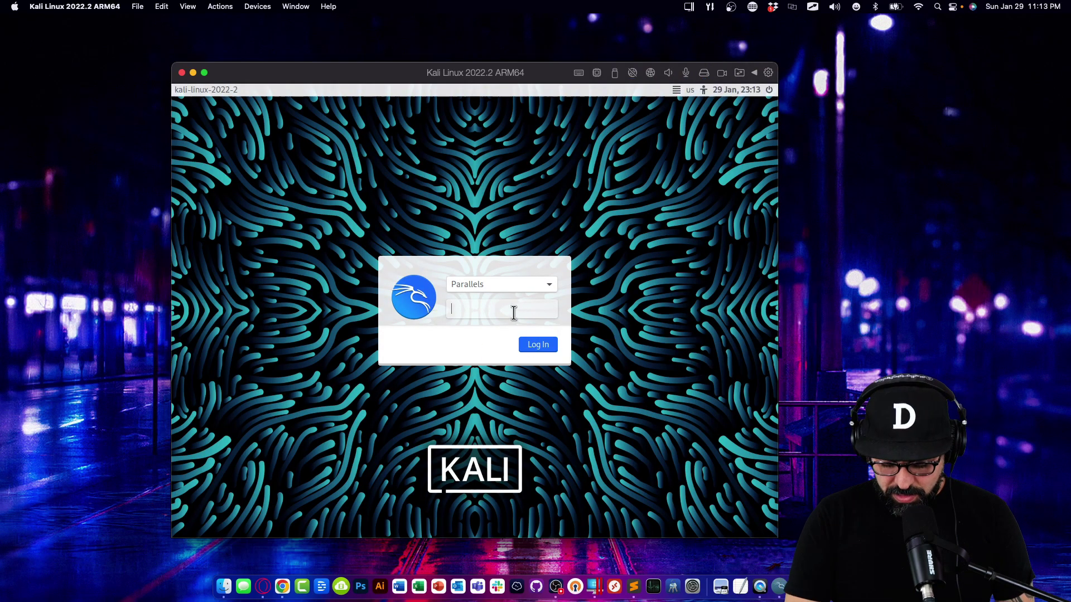
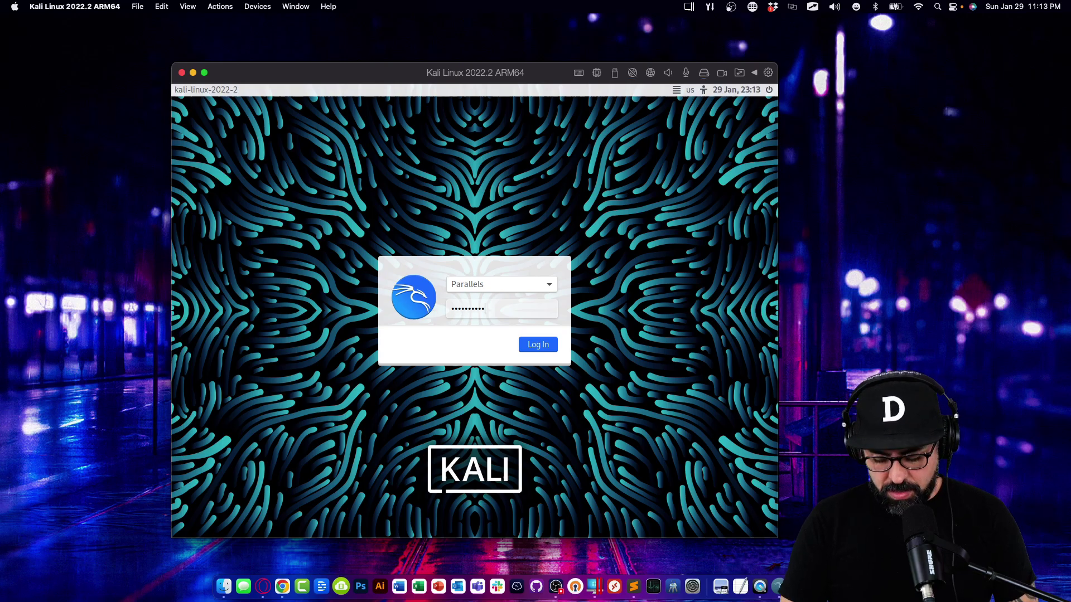
pyautogui.press('Return')
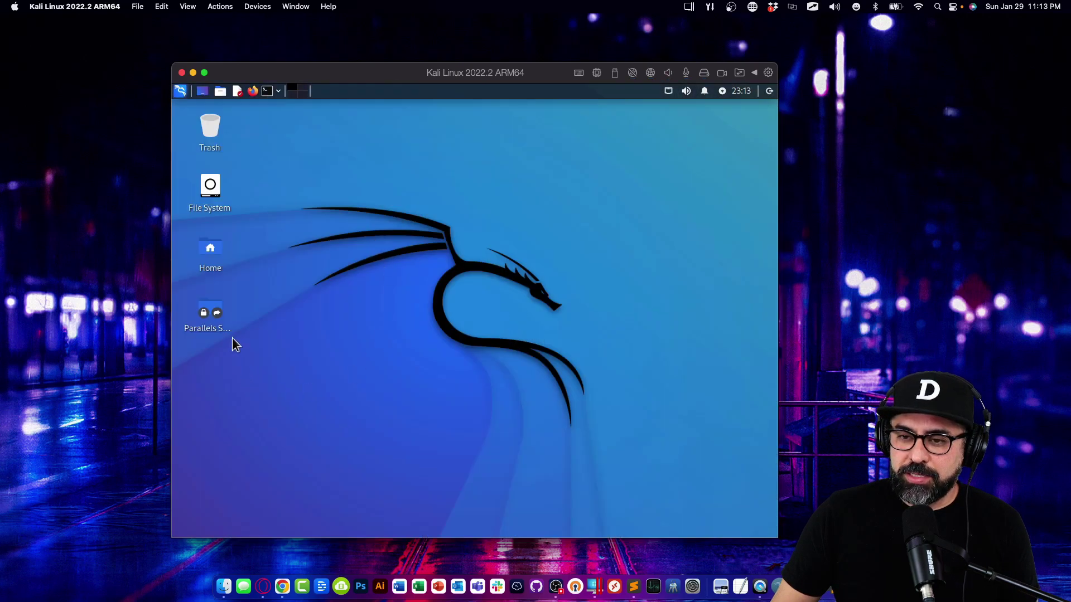
pyautogui.doubleClick(209, 313)
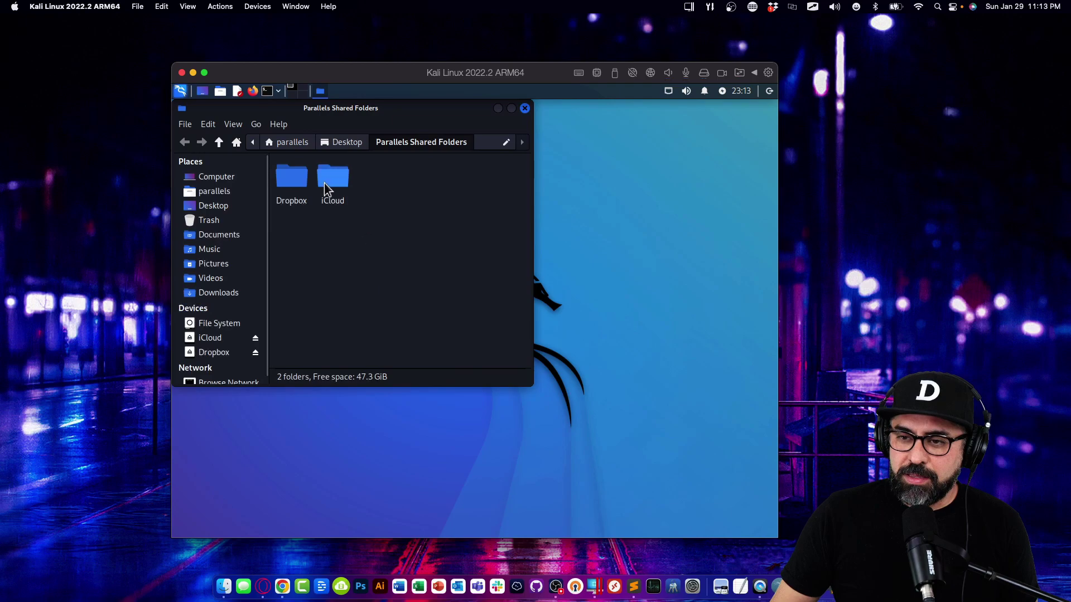
pyautogui.click(294, 180)
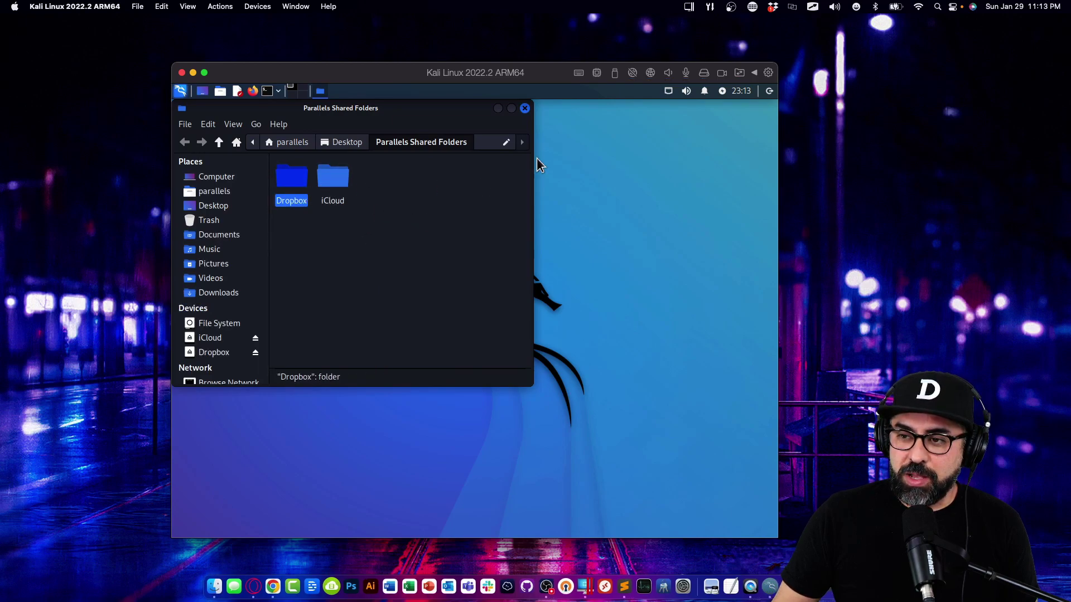
pyautogui.click(526, 110)
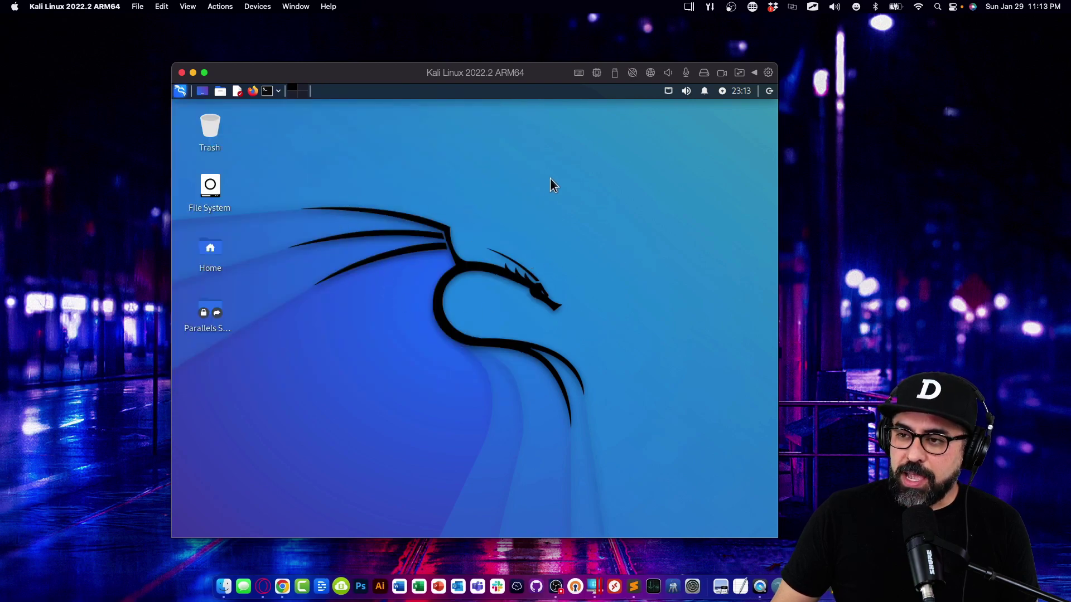
# Add the Mac Desktop folder as a shared folder for the Kali VM.
pyautogui.click(709, 7)
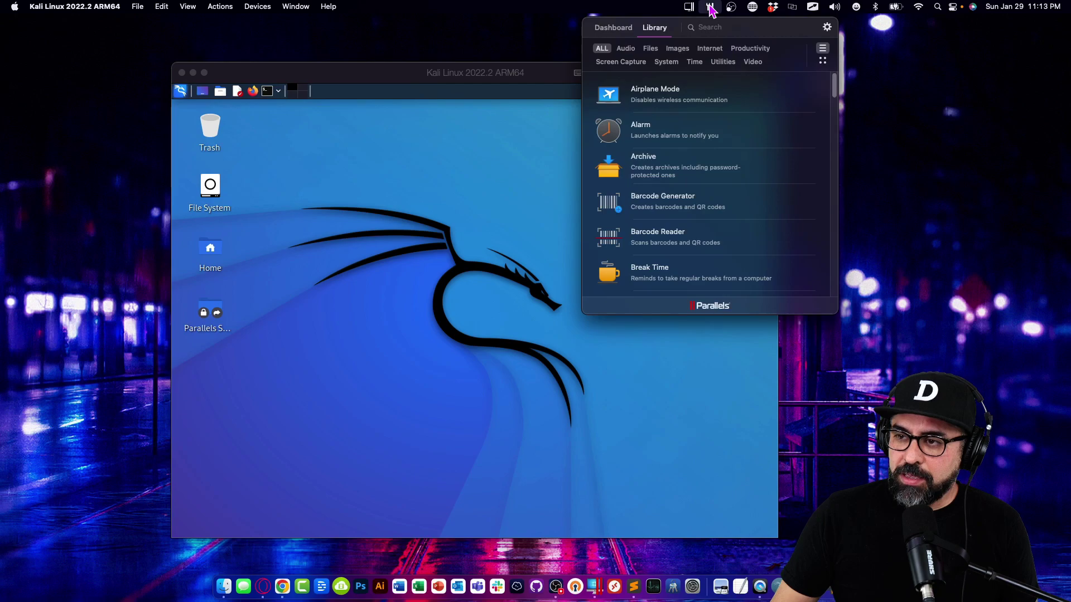
pyautogui.click(688, 6)
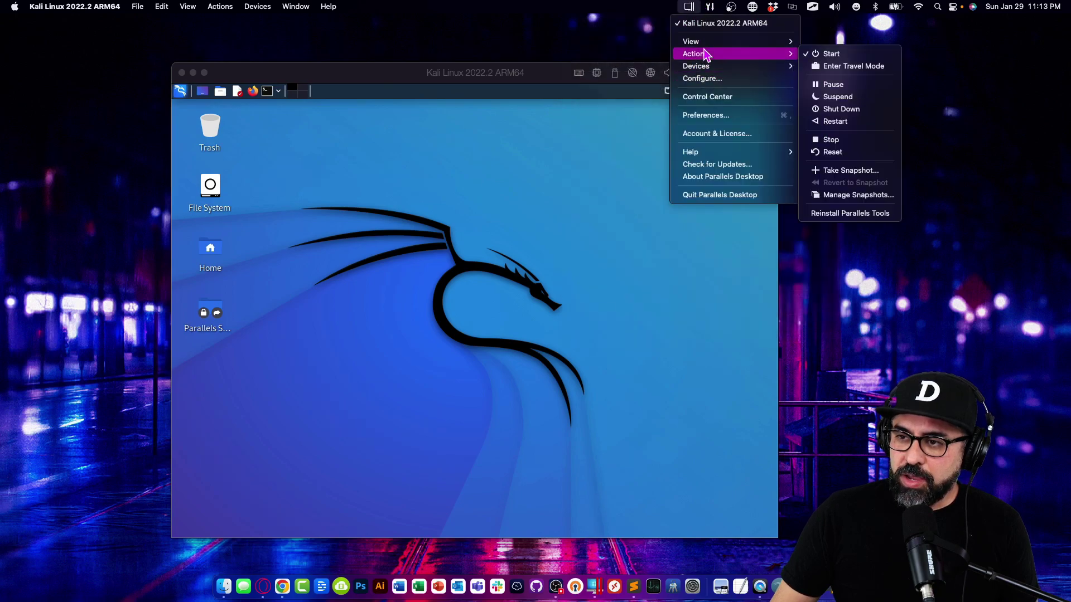
pyautogui.moveTo(695, 66)
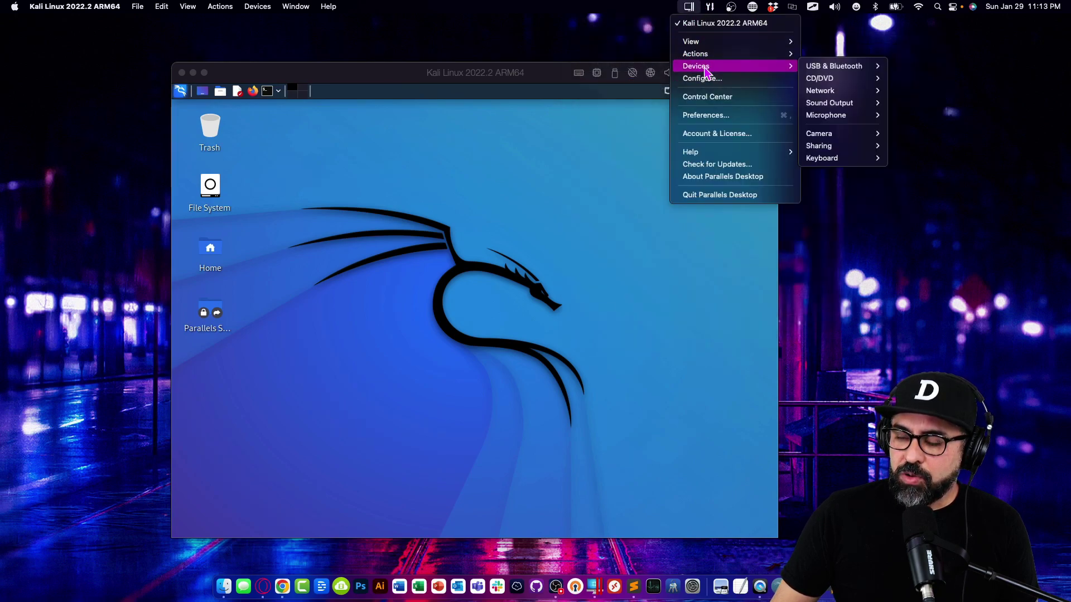
pyautogui.moveTo(819, 146)
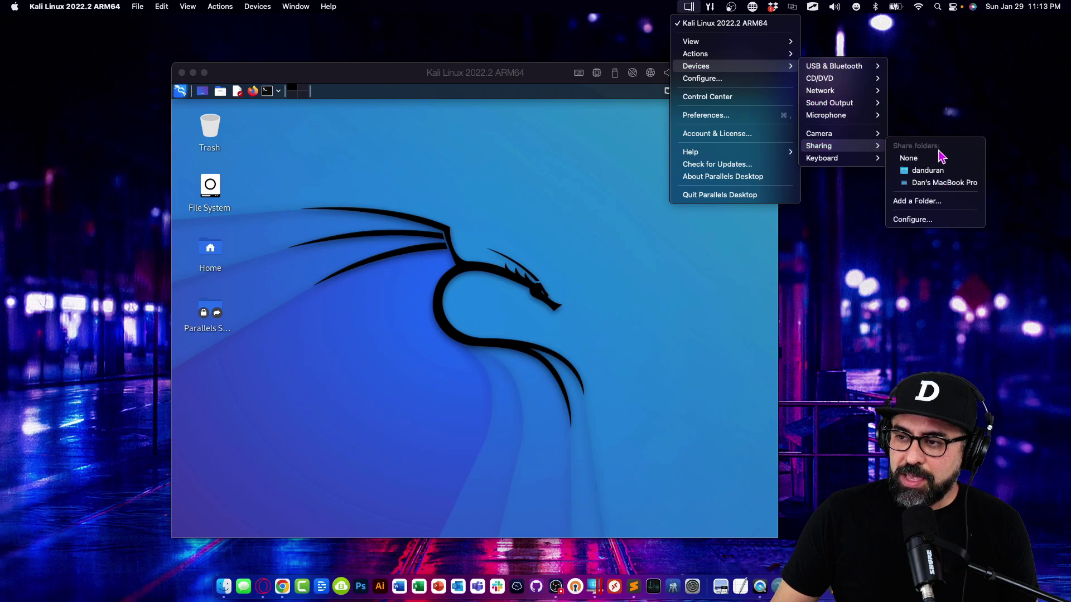
pyautogui.click(936, 201)
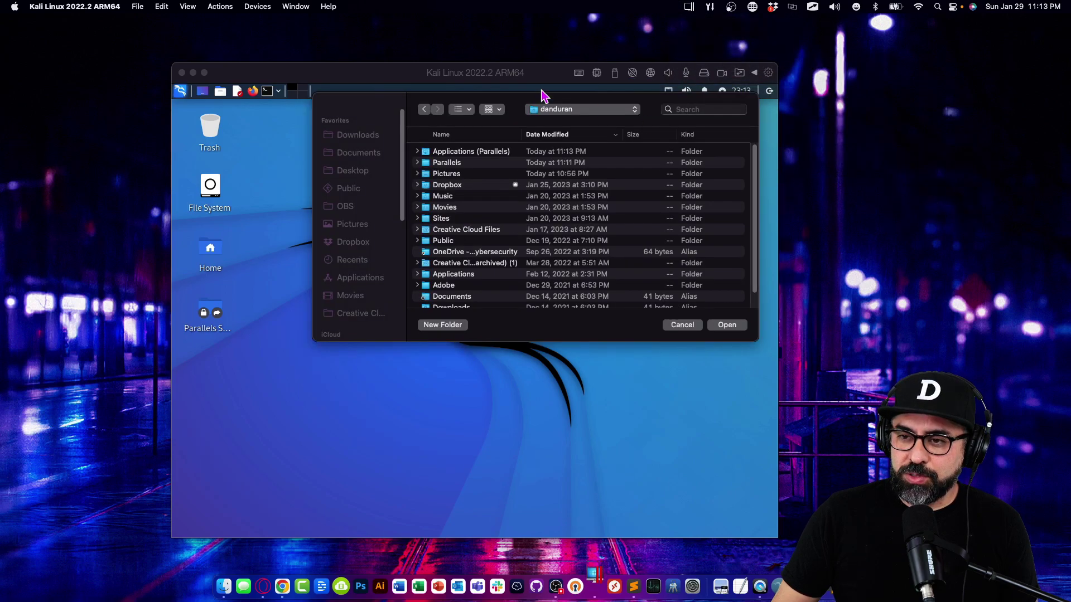
pyautogui.click(358, 178)
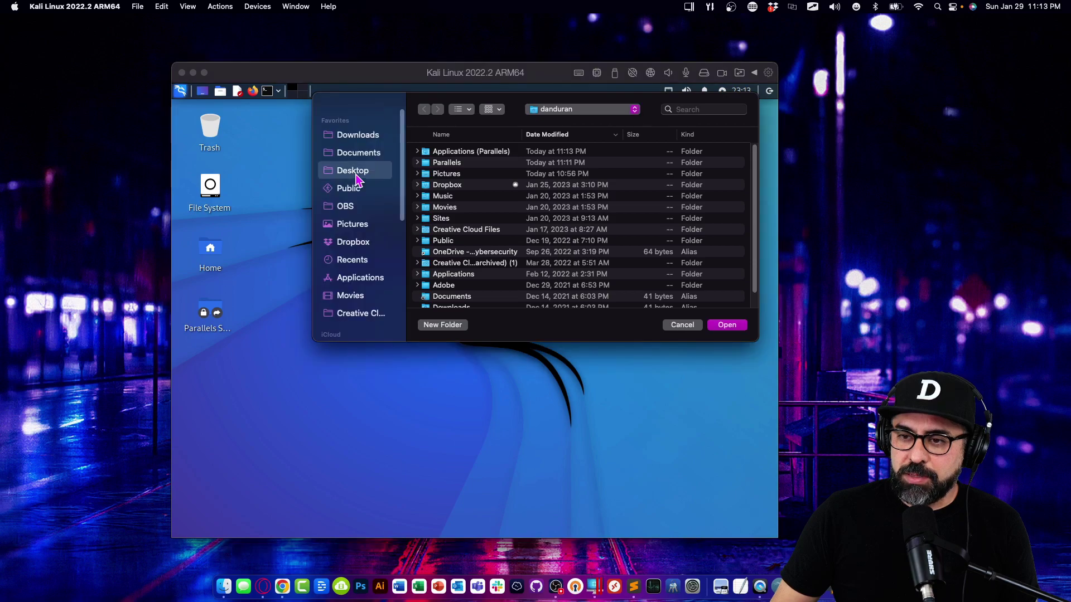
pyautogui.click(727, 325)
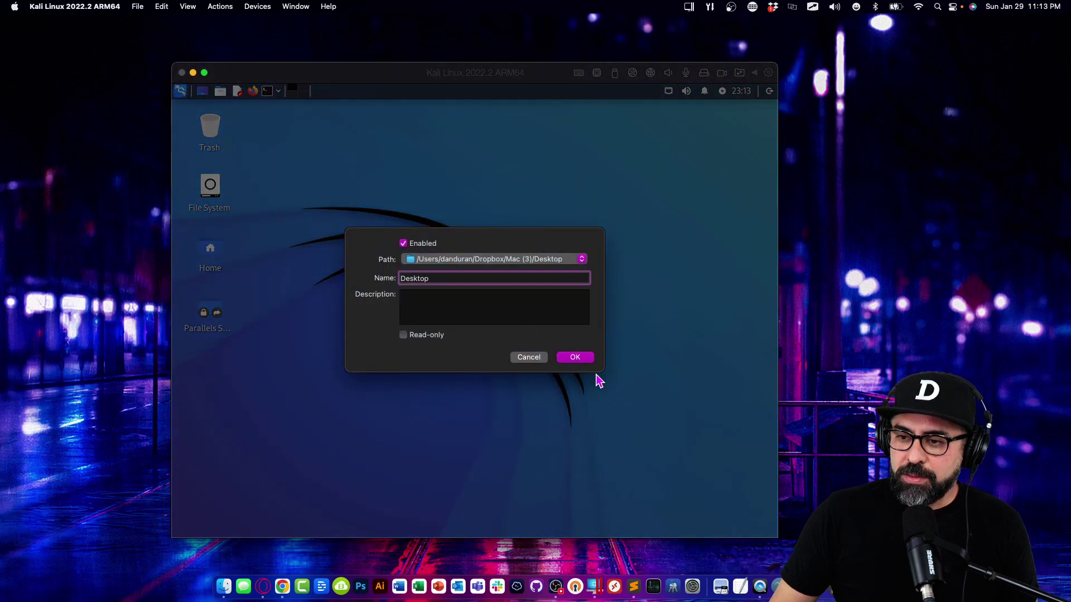
pyautogui.click(577, 358)
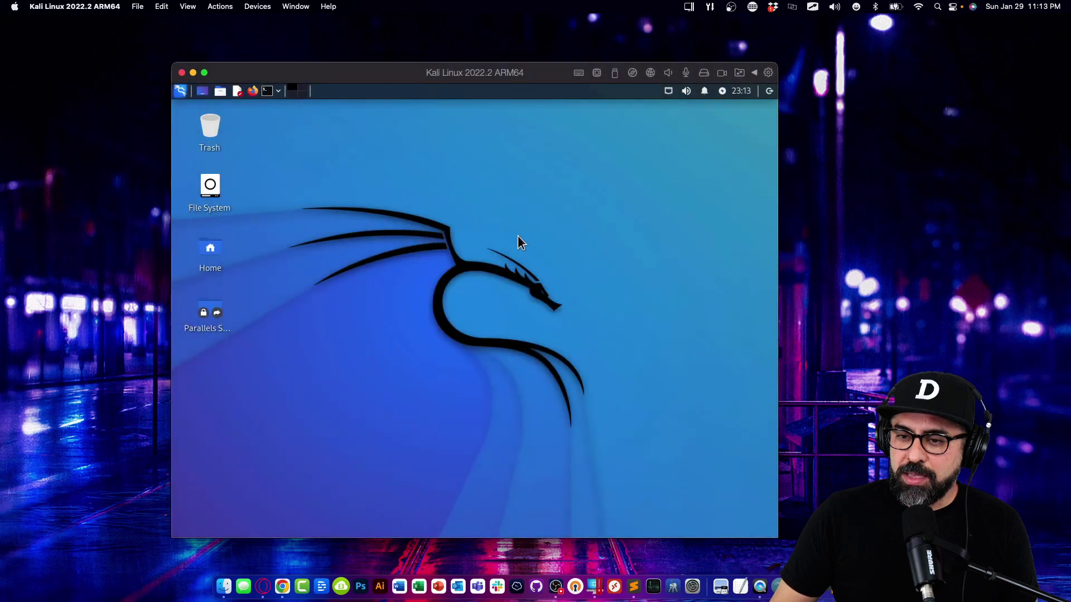
# Confirm the Desktop folder now appears in Parallels Shared Folders, then close the window.
pyautogui.doubleClick(212, 312)
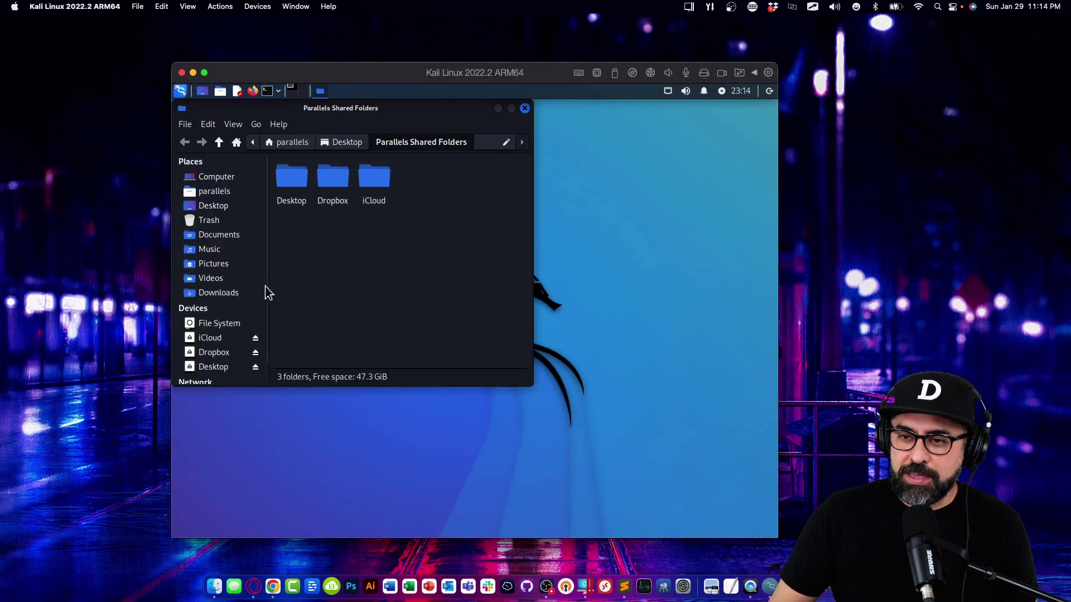
pyautogui.click(290, 183)
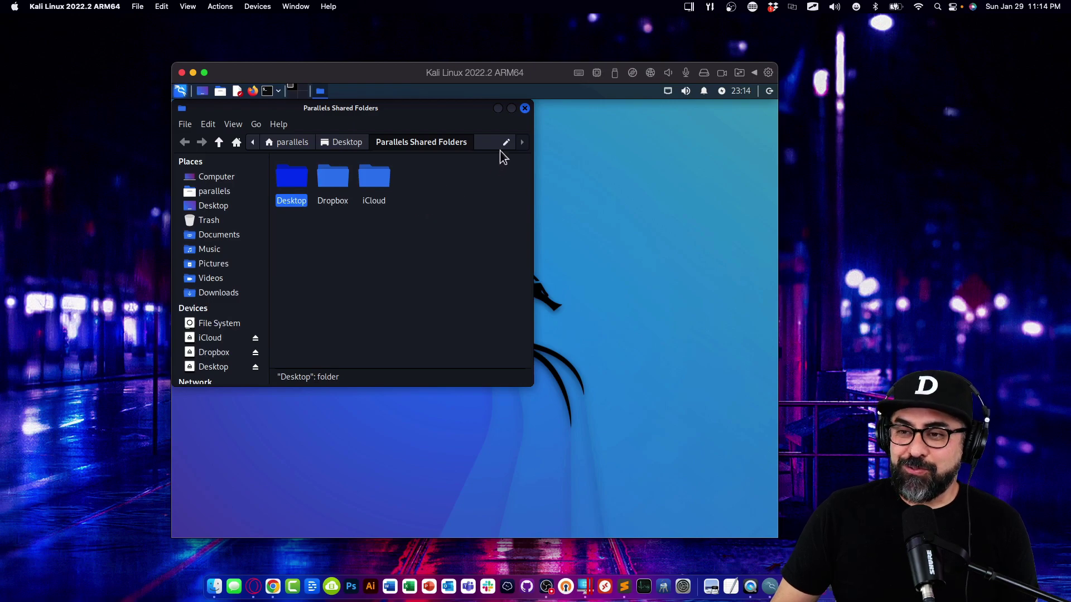
pyautogui.click(525, 109)
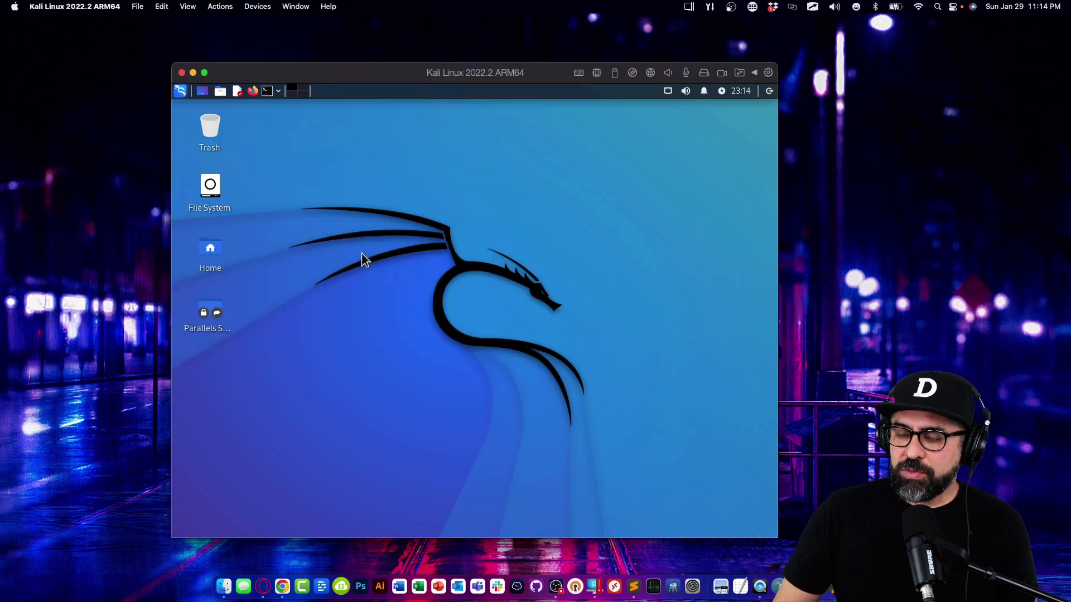
# Open a Kali terminal and start writing sudo su at its prompt.
pyautogui.click(267, 94)
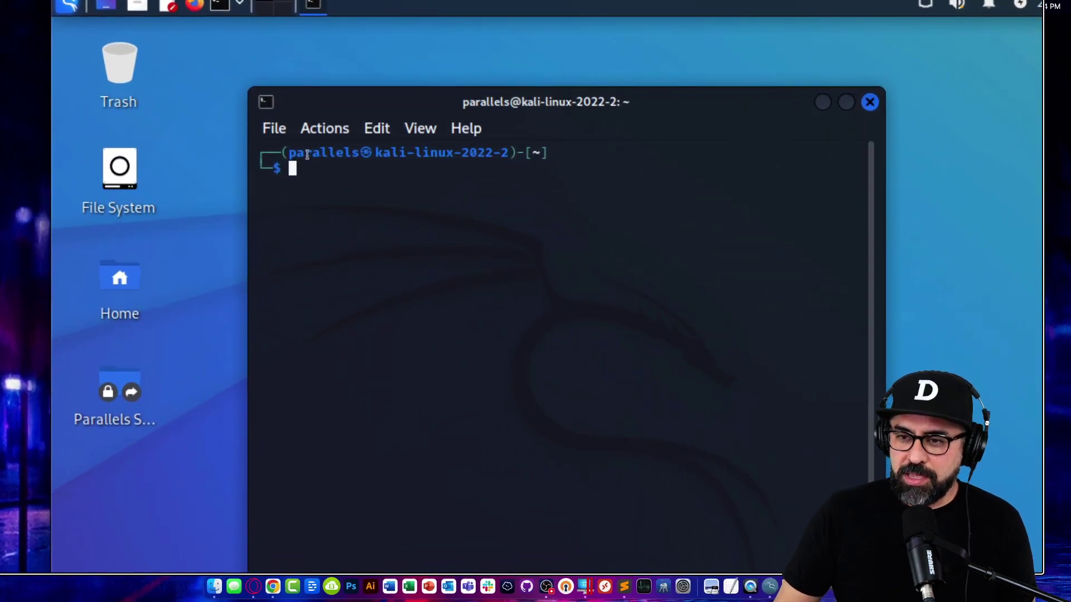
pyautogui.moveTo(287, 153); pyautogui.dragTo(507, 152)
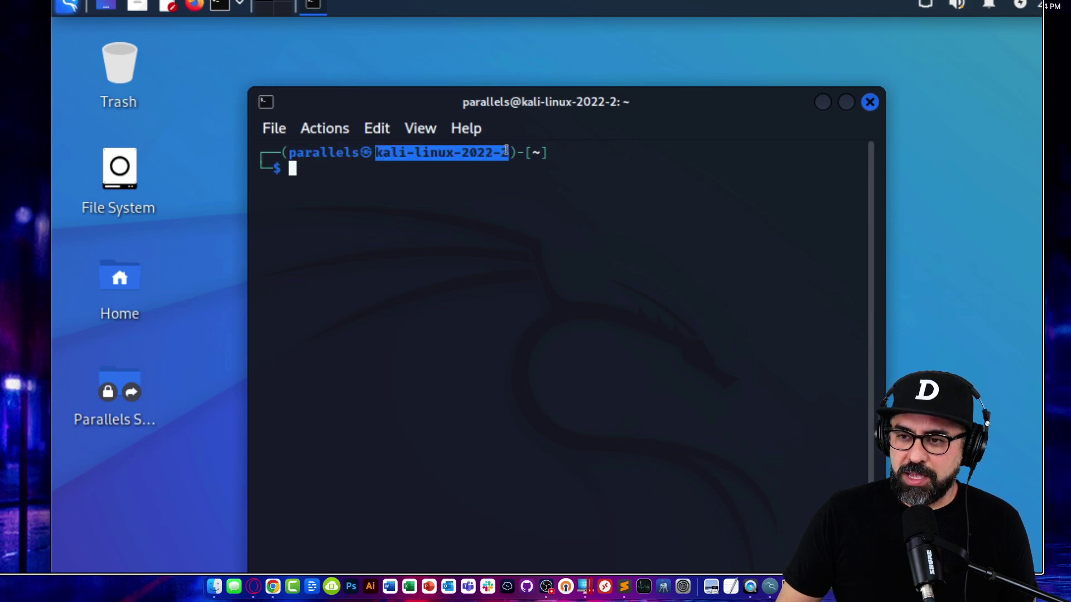
pyautogui.click(363, 175)
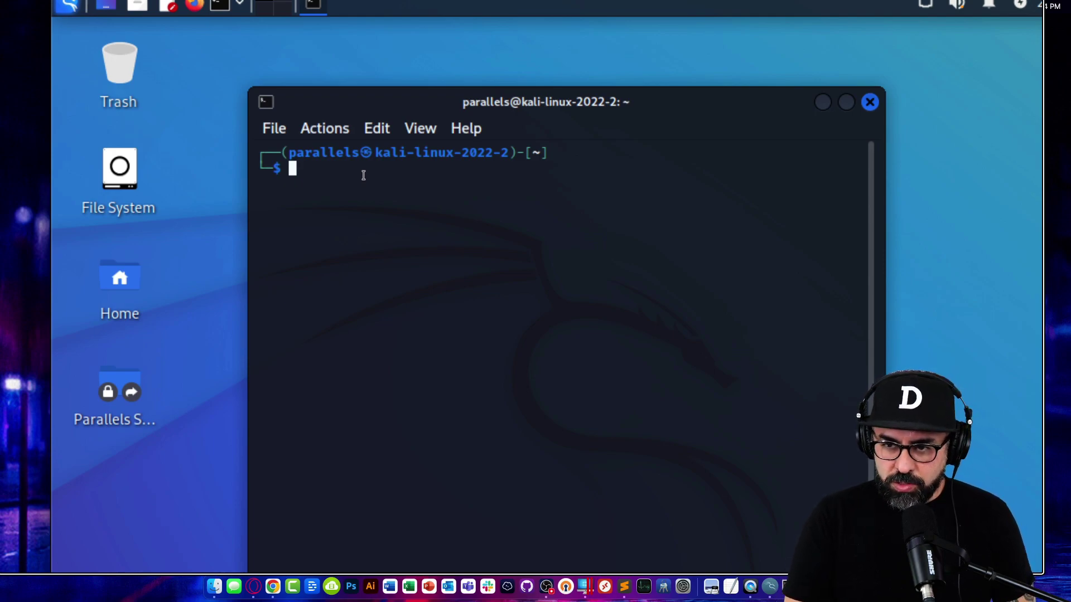
pyautogui.write('sudo su')
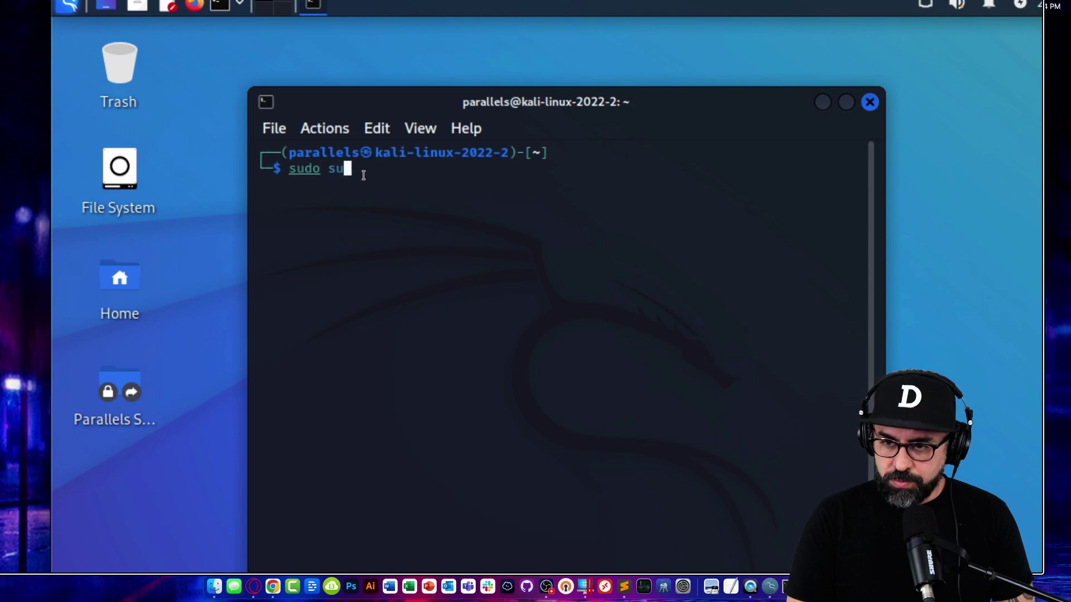
# Get a root shell with sudo su and the password, then clear the screen.
pyautogui.press('Return')
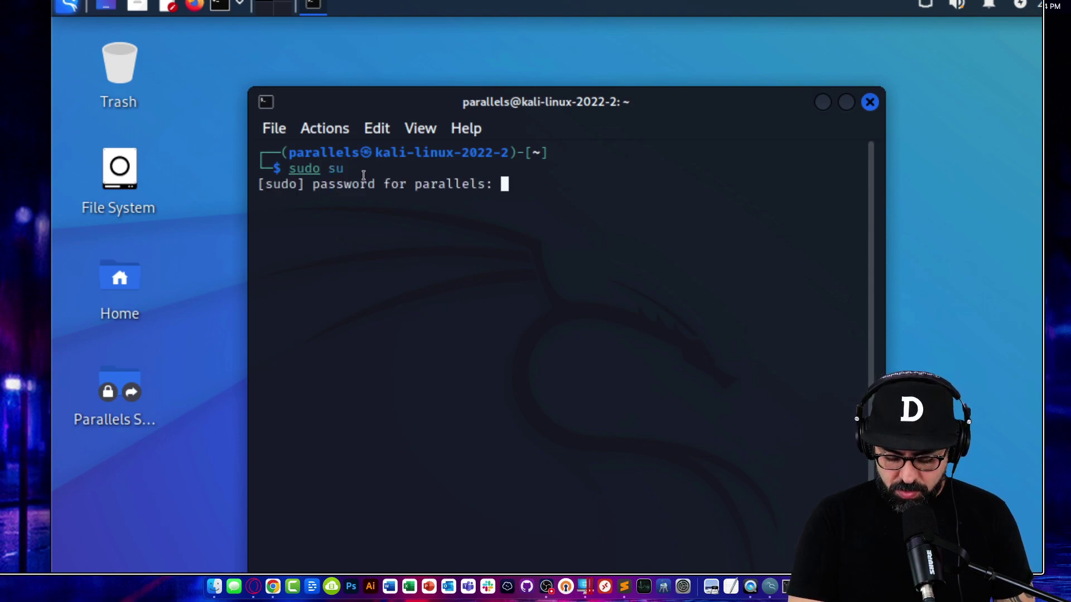
pyautogui.press('Return')
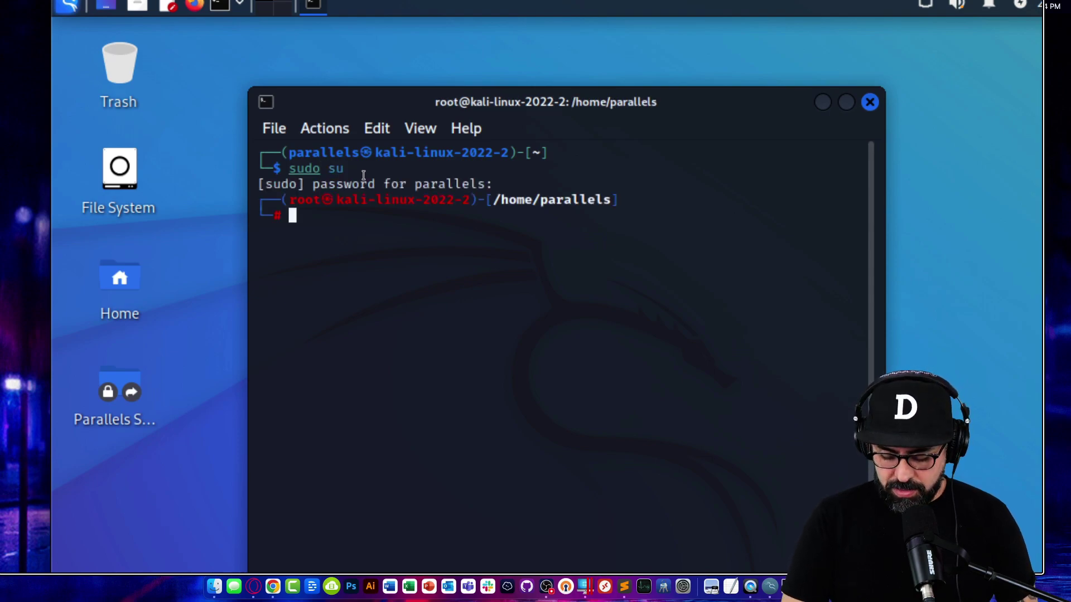
pyautogui.hotkey('ctrl', 'l')
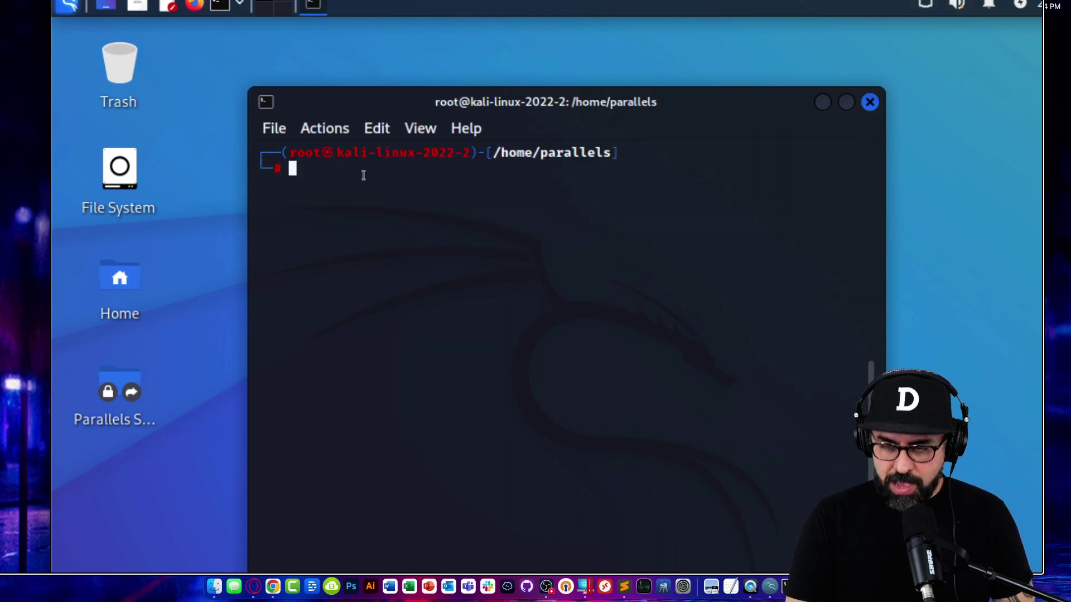
pyautogui.write('nano ')
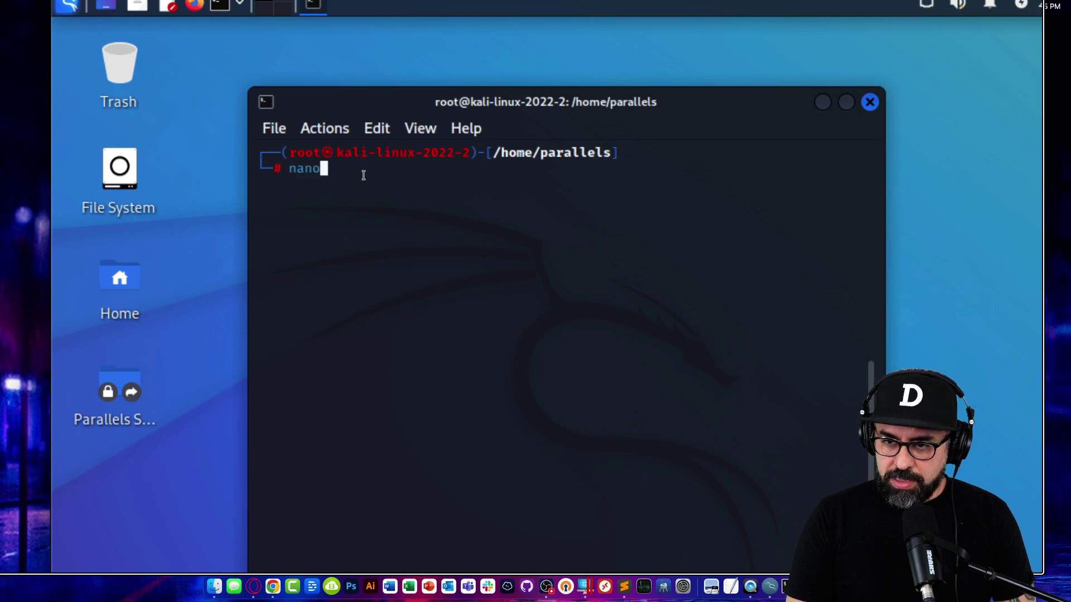
pyautogui.write('/etc/')
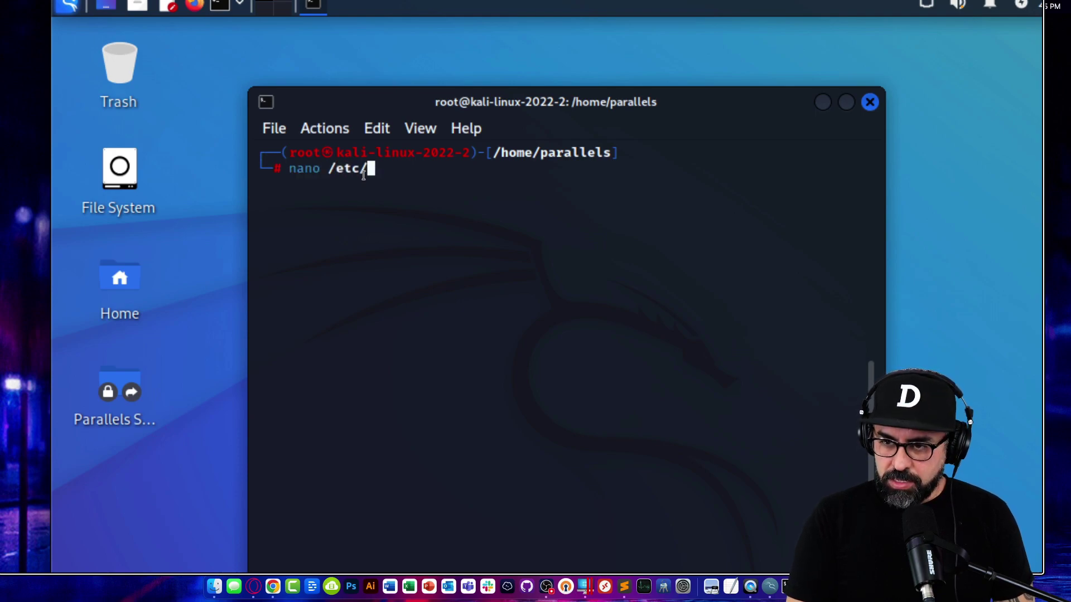
pyautogui.write('hos')
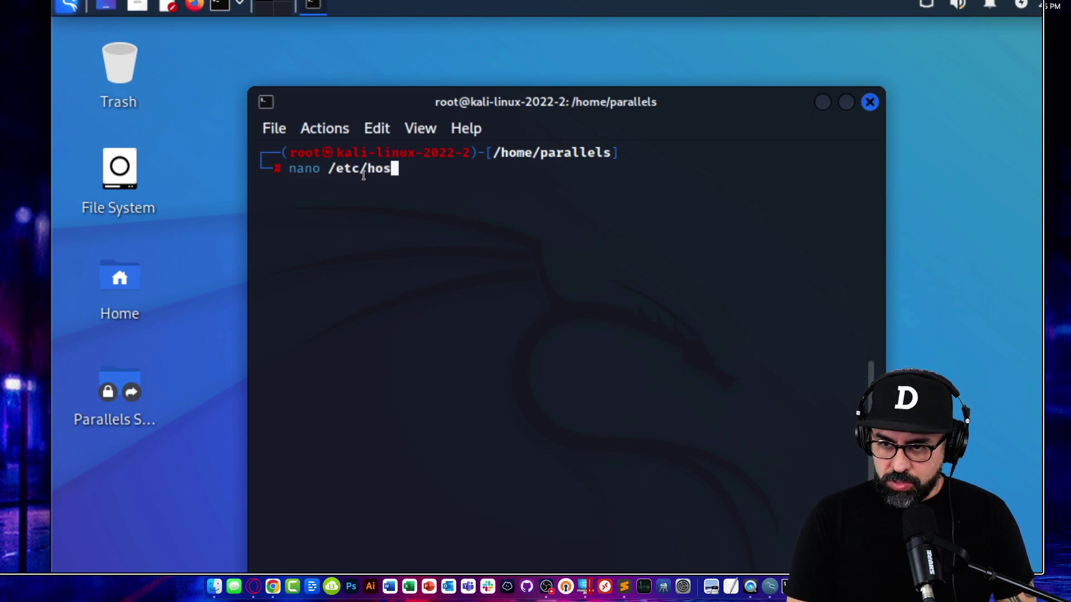
pyautogui.write('tname')
# Change /etc/hostname from kali-linux-2022-2 to kali in nano and save it.
pyautogui.press('Return')
pyautogui.press('Right')
pyautogui.press('Right')
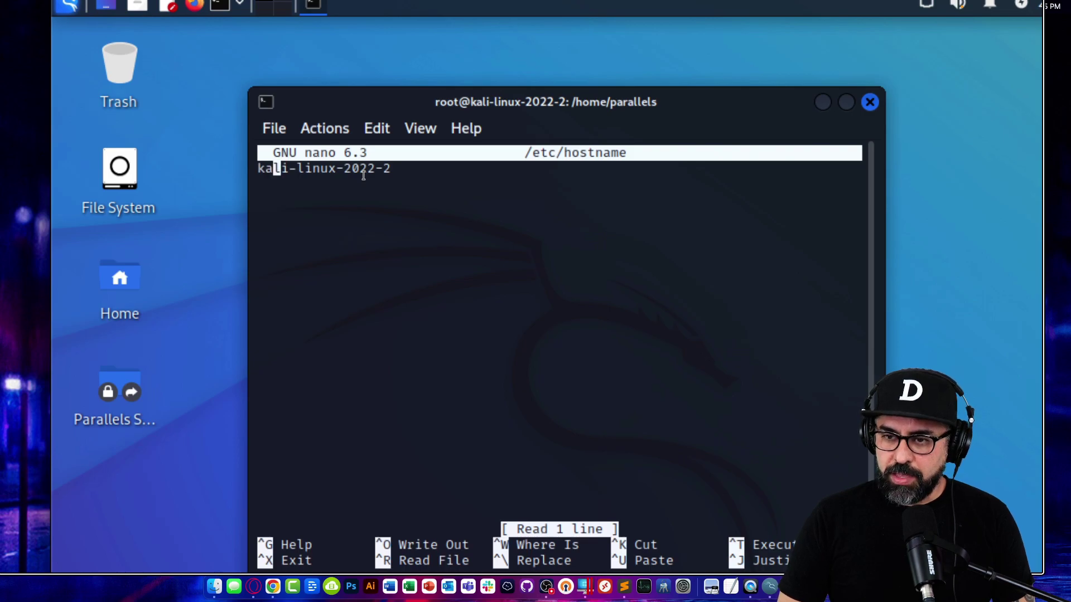
pyautogui.press('Right')
pyautogui.press('Right')
pyautogui.press('Delete')
pyautogui.press('Delete')
pyautogui.press('Delete')
pyautogui.press('Delete')
pyautogui.press('Delete')
pyautogui.press('Delete')
pyautogui.press('Delete')
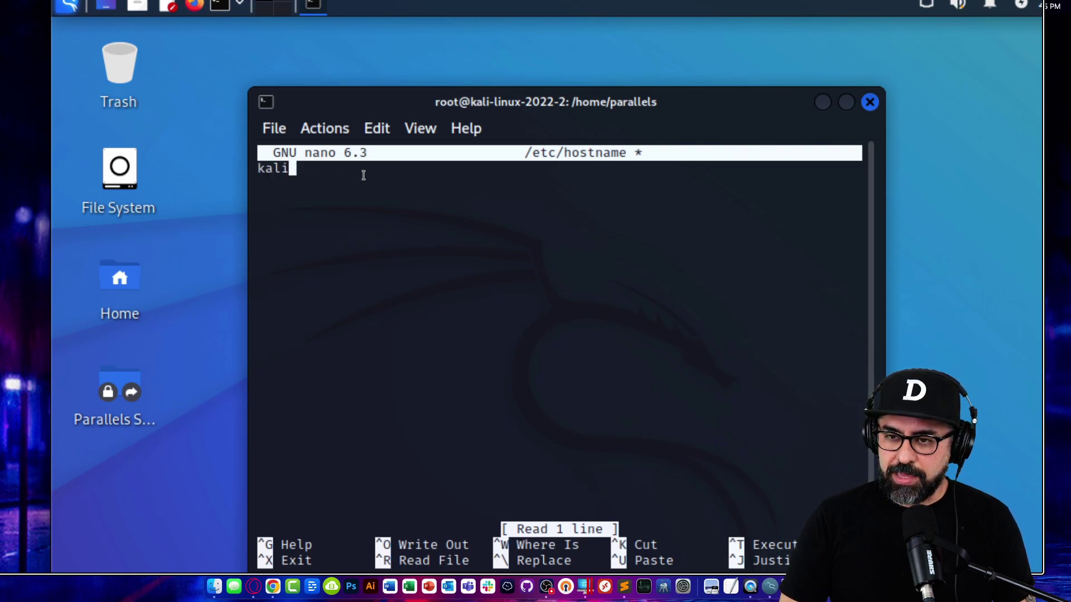
pyautogui.hotkey('ctrl', 'x')
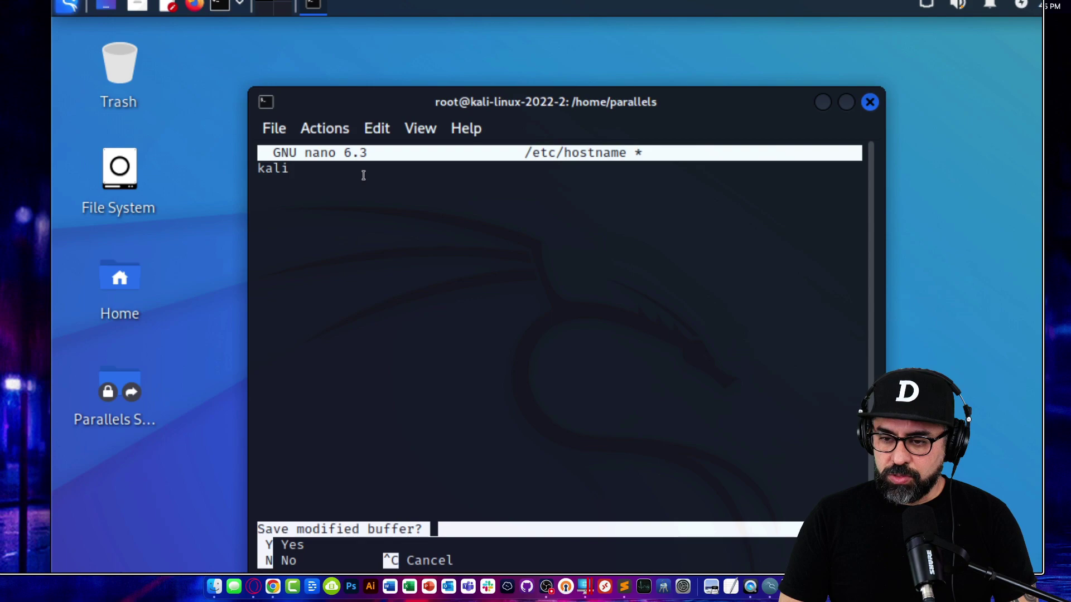
pyautogui.press('y')
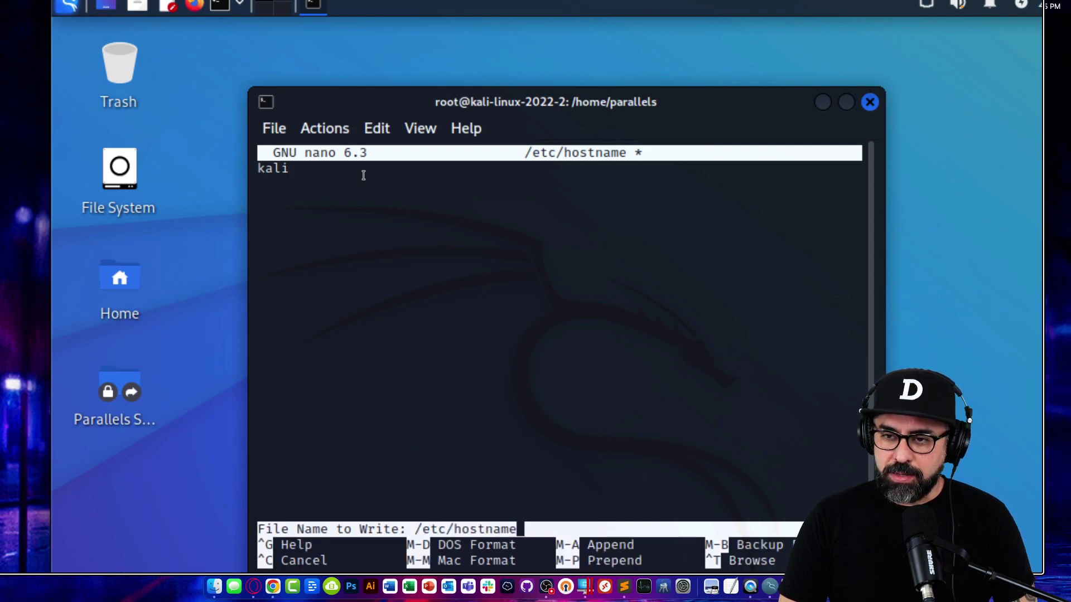
pyautogui.press('Return')
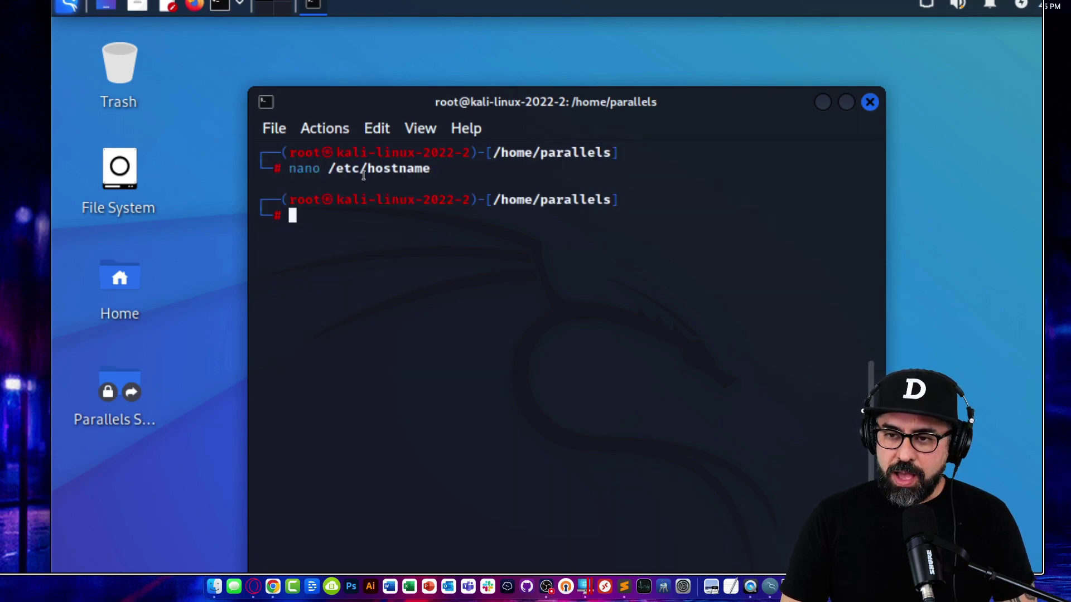
pyautogui.write('nan')
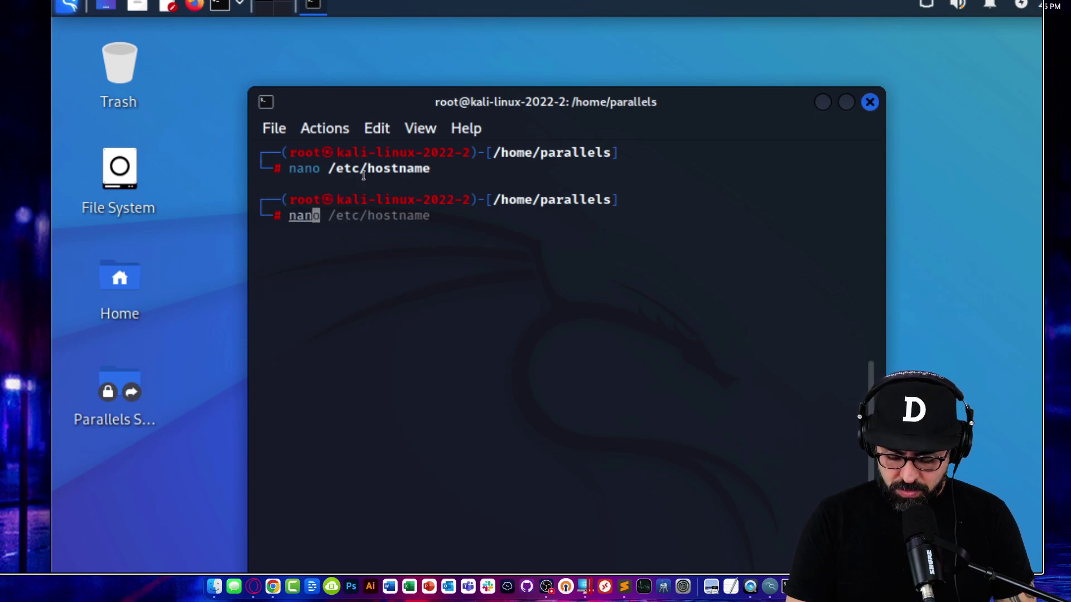
pyautogui.write('o /etc/')
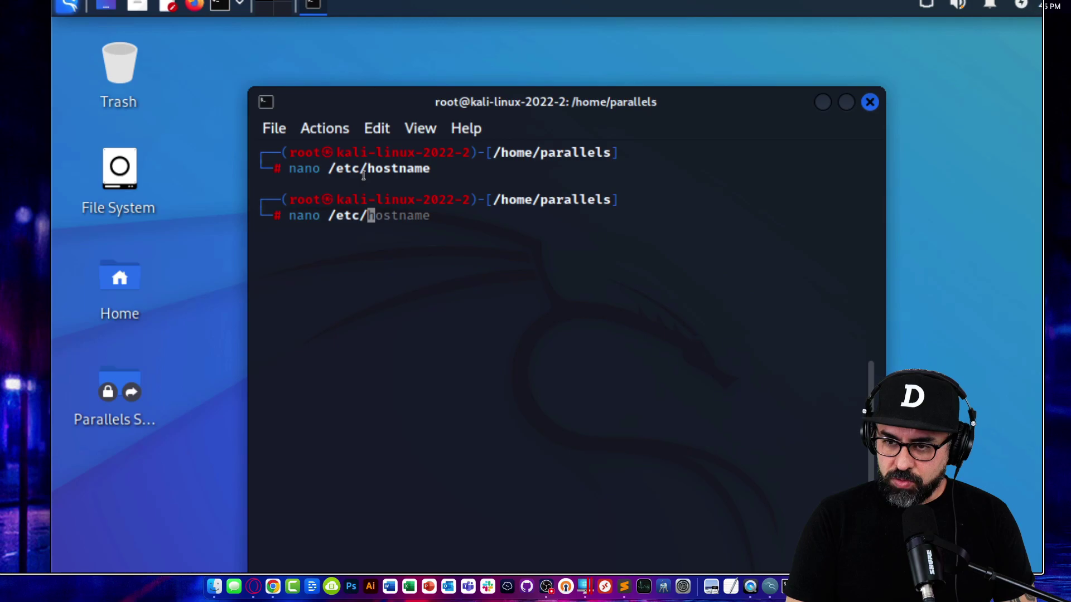
pyautogui.write('hosts')
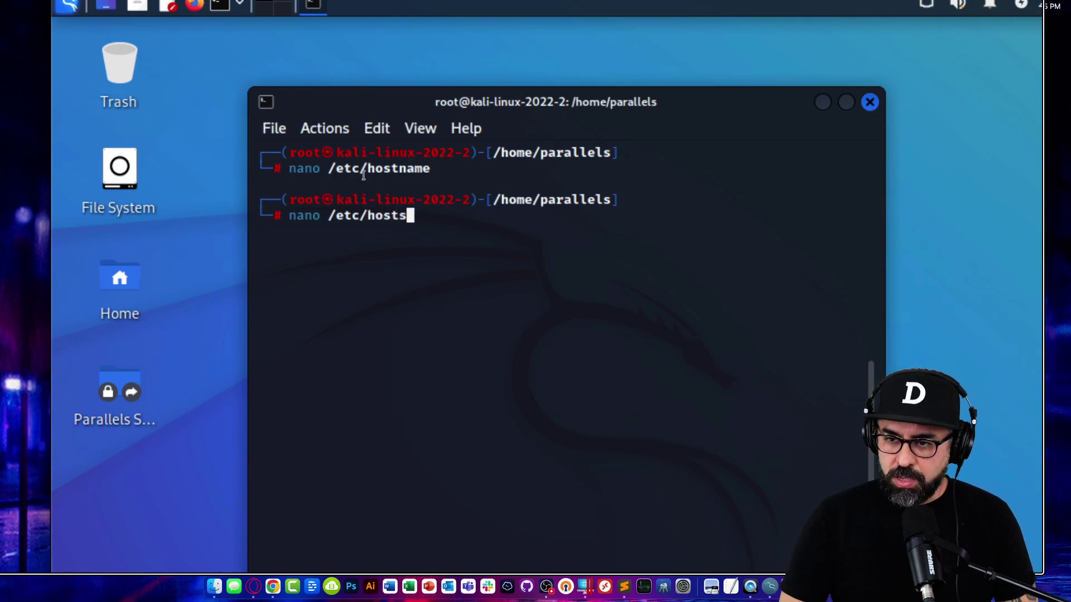
# In /etc/hosts, add a tab and kali after localhost on the 127.0.0.1 line, and save.
pyautogui.press('Return')
pyautogui.press('Right')
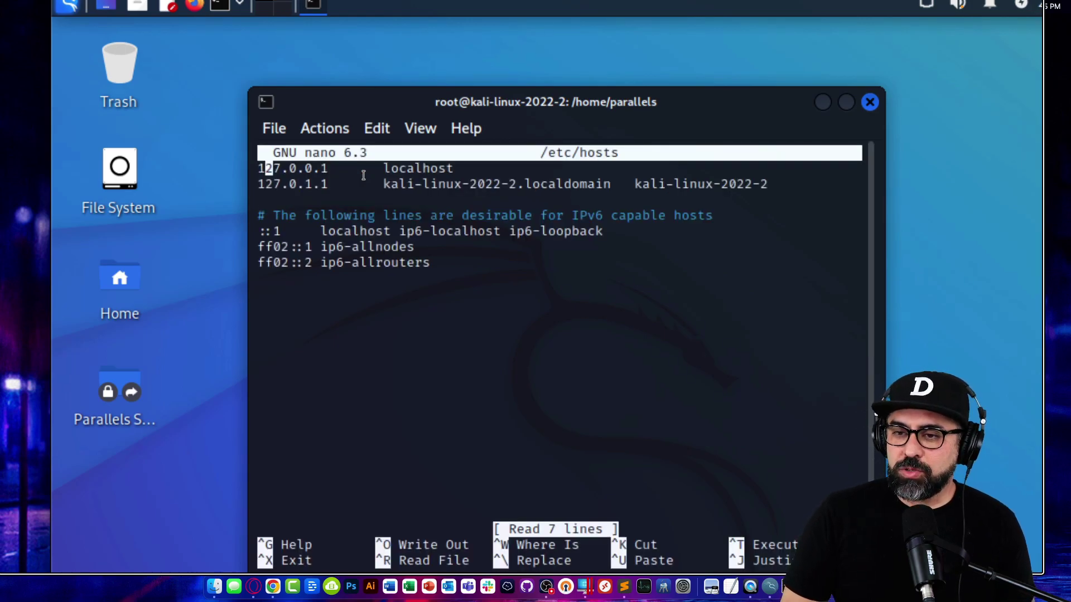
pyautogui.press('Right')
pyautogui.press('Right')
pyautogui.press('Right')
pyautogui.press('Right')
pyautogui.press('Right')
pyautogui.press('Right')
pyautogui.press('Right')
pyautogui.press('Right')
pyautogui.press('Right')
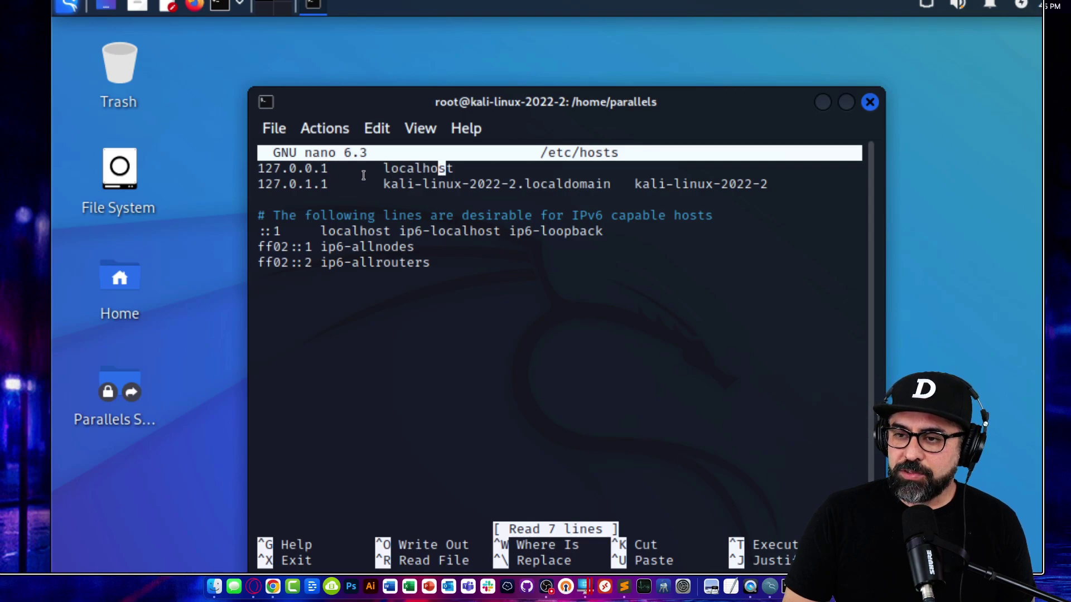
pyautogui.press('Right')
pyautogui.press('Right')
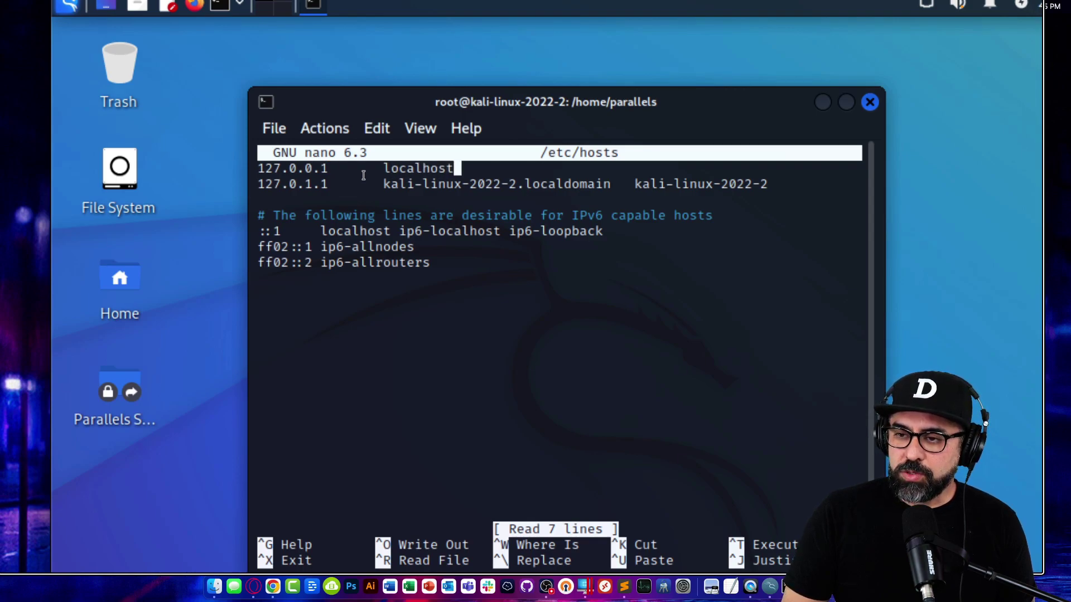
pyautogui.press('Tab')
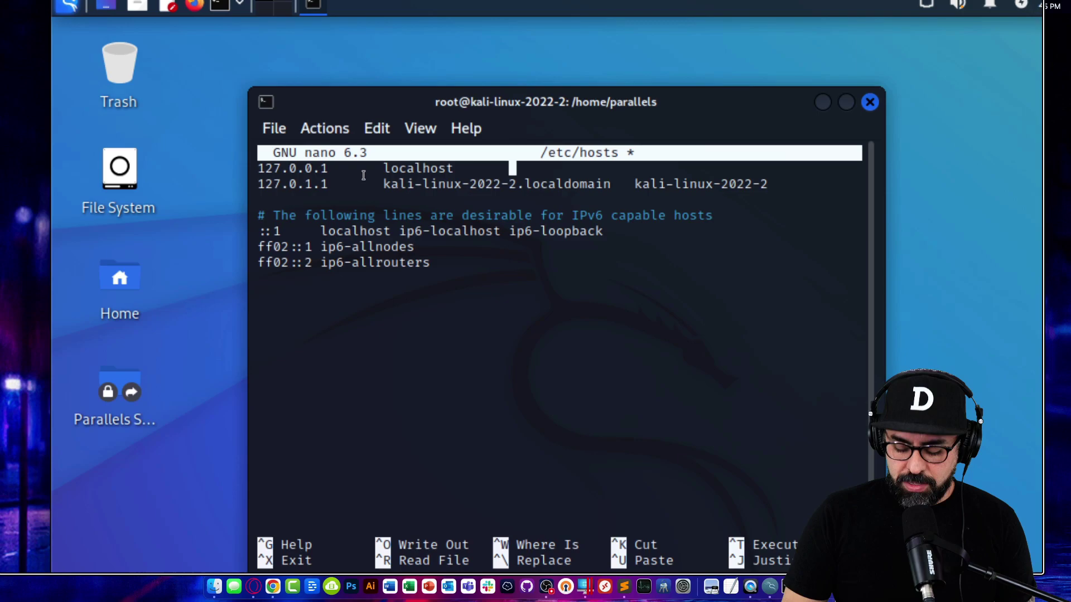
pyautogui.write('kali')
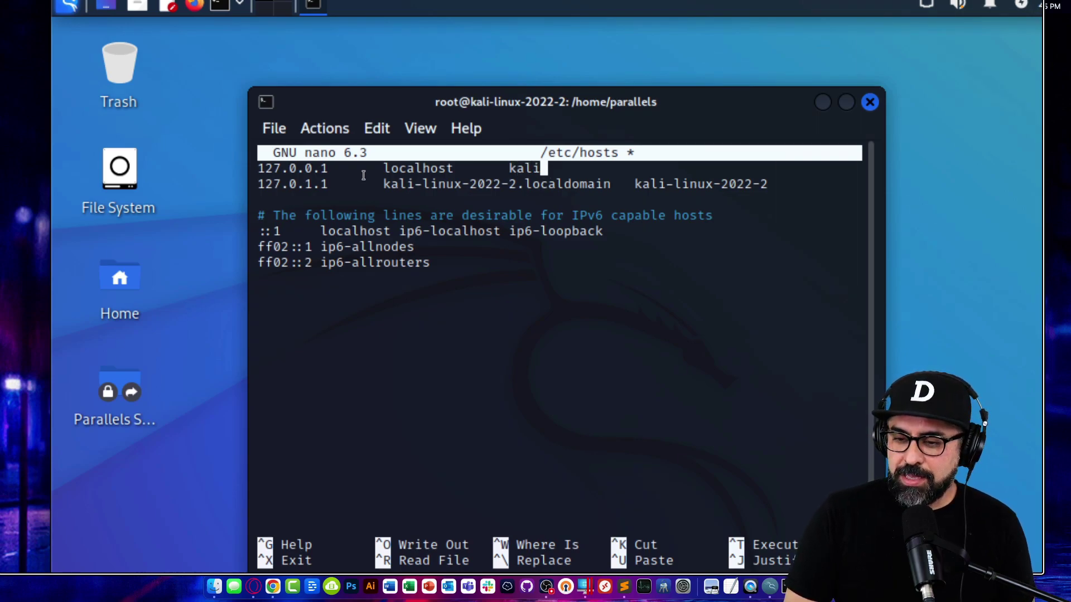
pyautogui.hotkey('ctrl', 'x')
pyautogui.press('y')
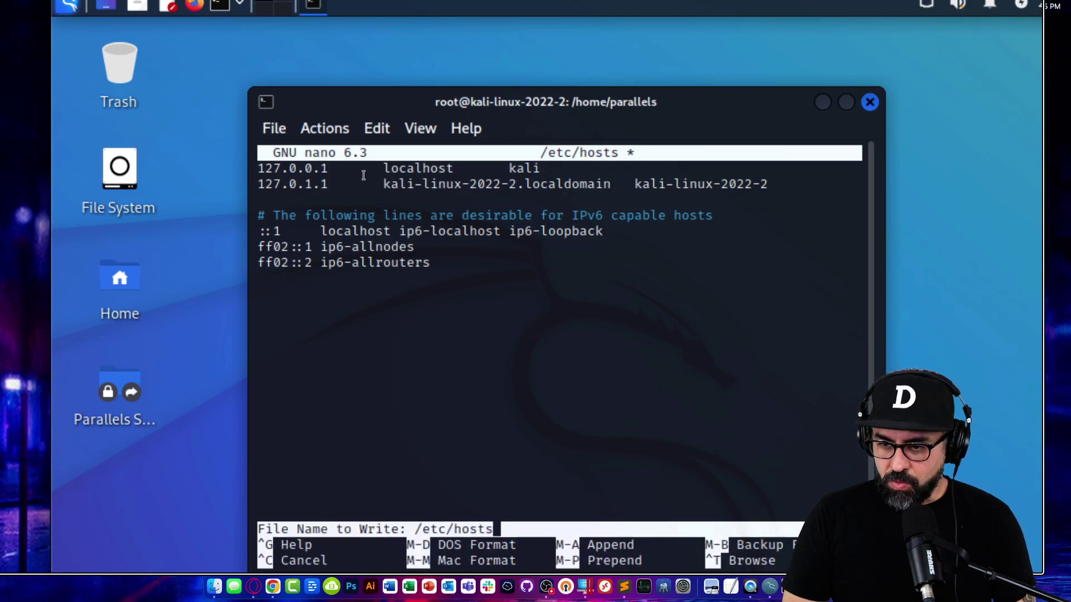
pyautogui.press('Return')
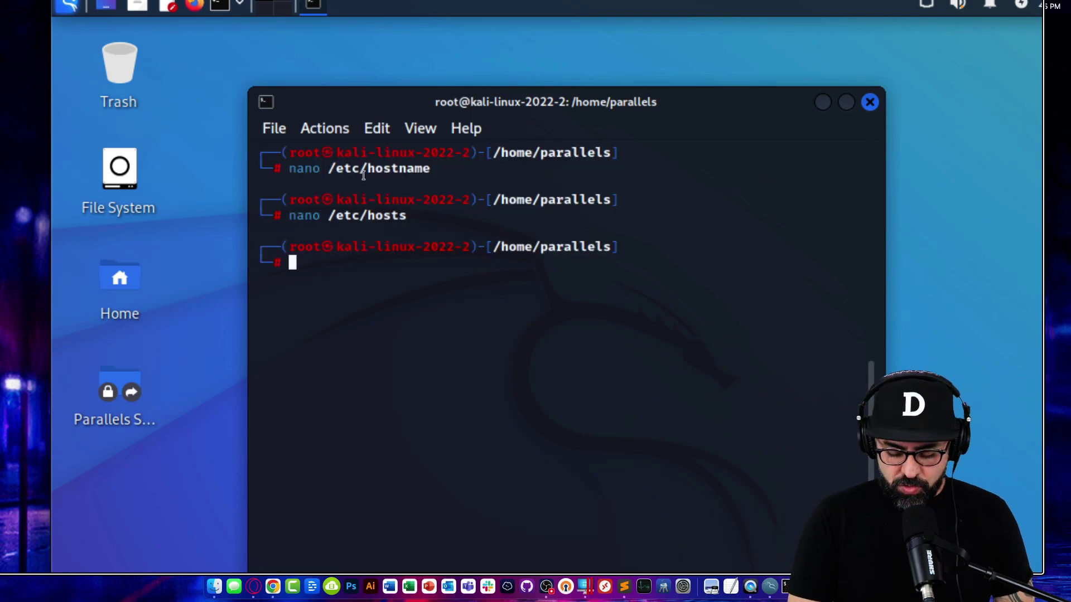
pyautogui.write('hostaam')
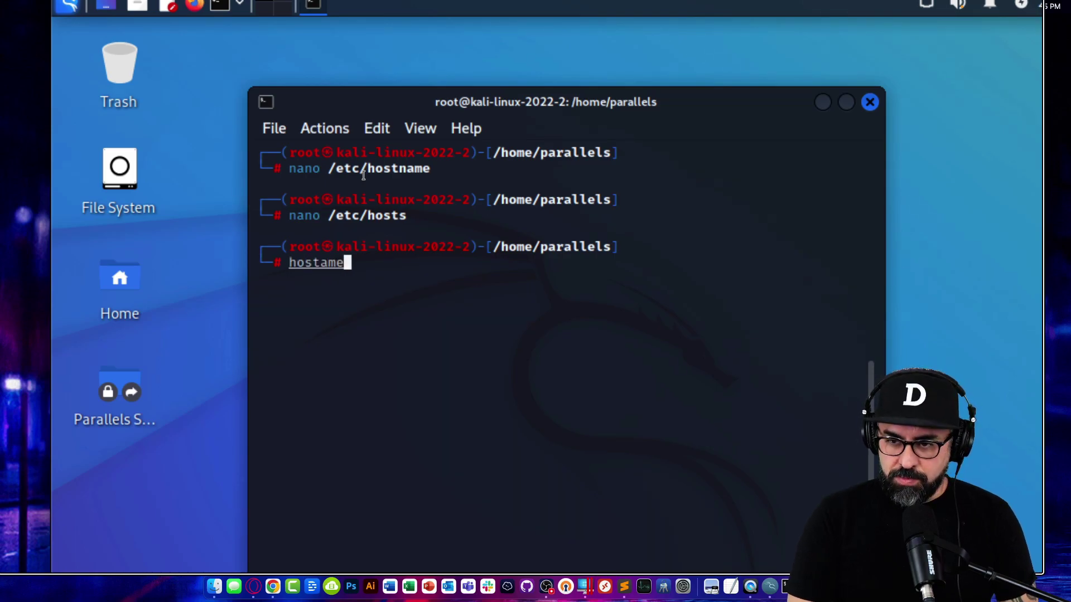
pyautogui.write('ectl')
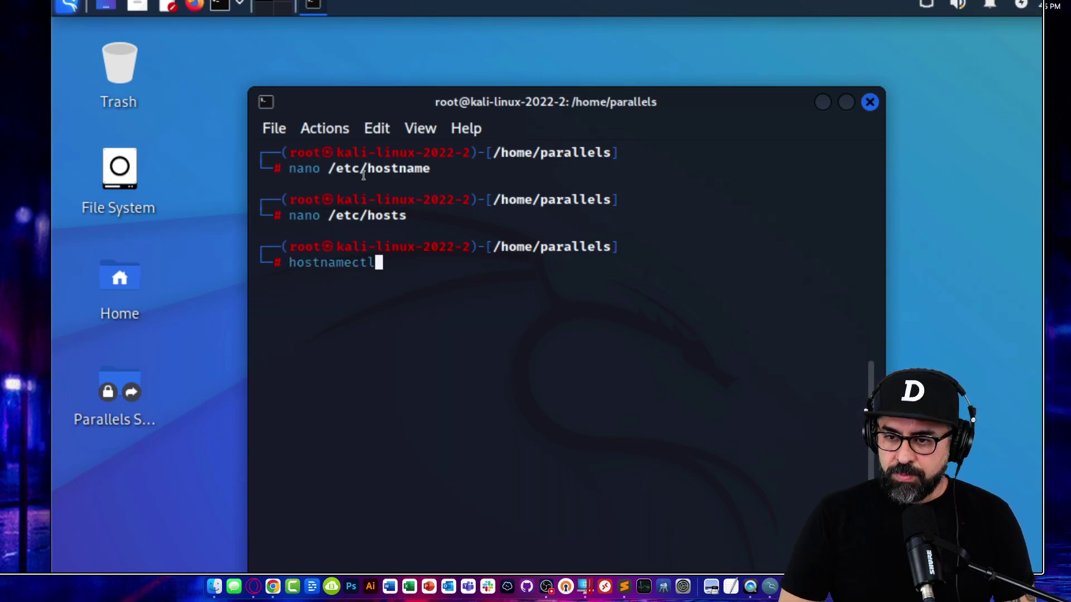
# Run hostnamectl and highlight the Static hostname kali and the Transient hostname line.
pyautogui.press('Return')
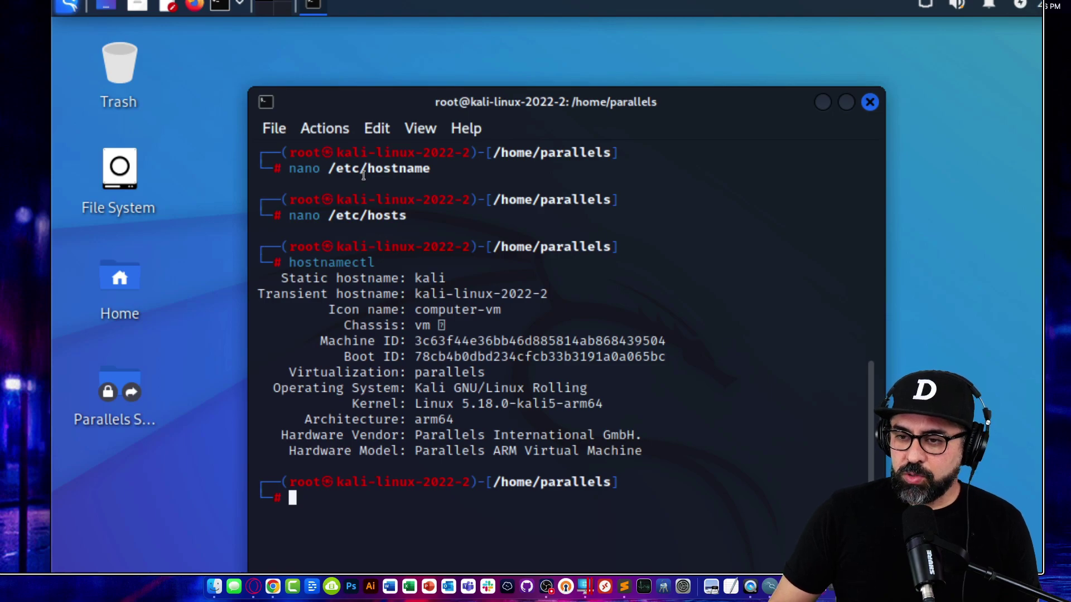
pyautogui.moveTo(427, 278)
pyautogui.mouseDown()
pyautogui.moveTo(445, 278)
pyautogui.moveTo(418, 280)
pyautogui.mouseUp()
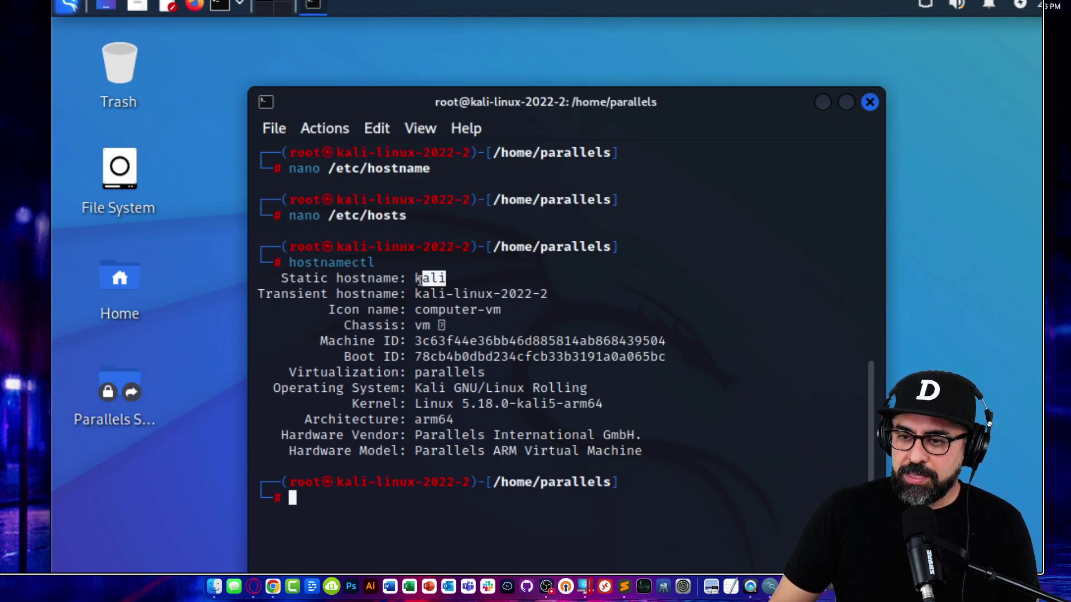
pyautogui.moveTo(258, 293); pyautogui.dragTo(554, 294)
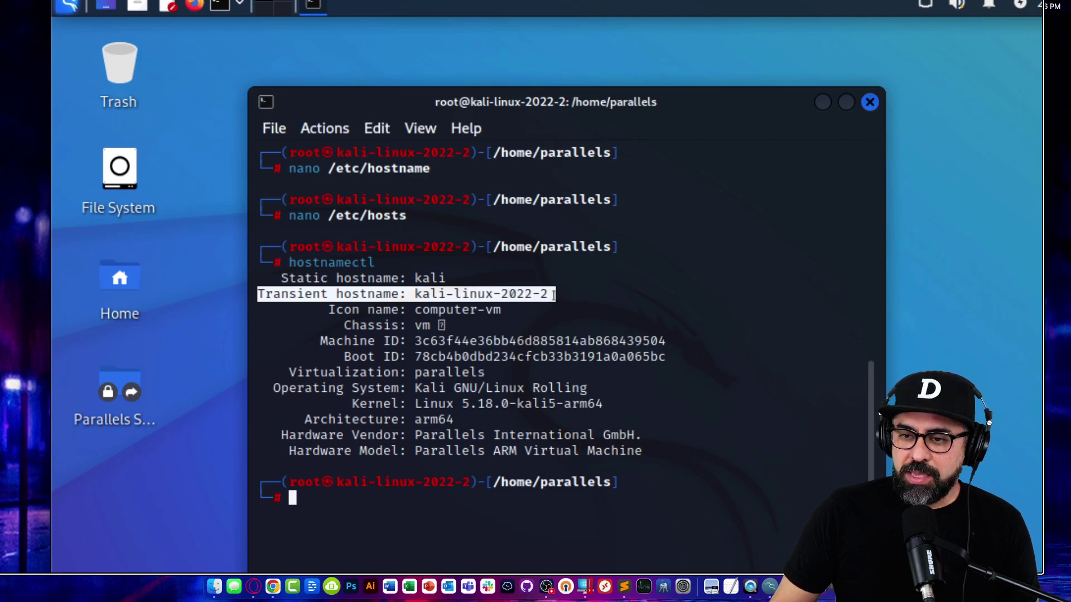
# Close the terminal, reopen one, and power off Kali with sudo systemctl poweroff.
pyautogui.click(871, 102)
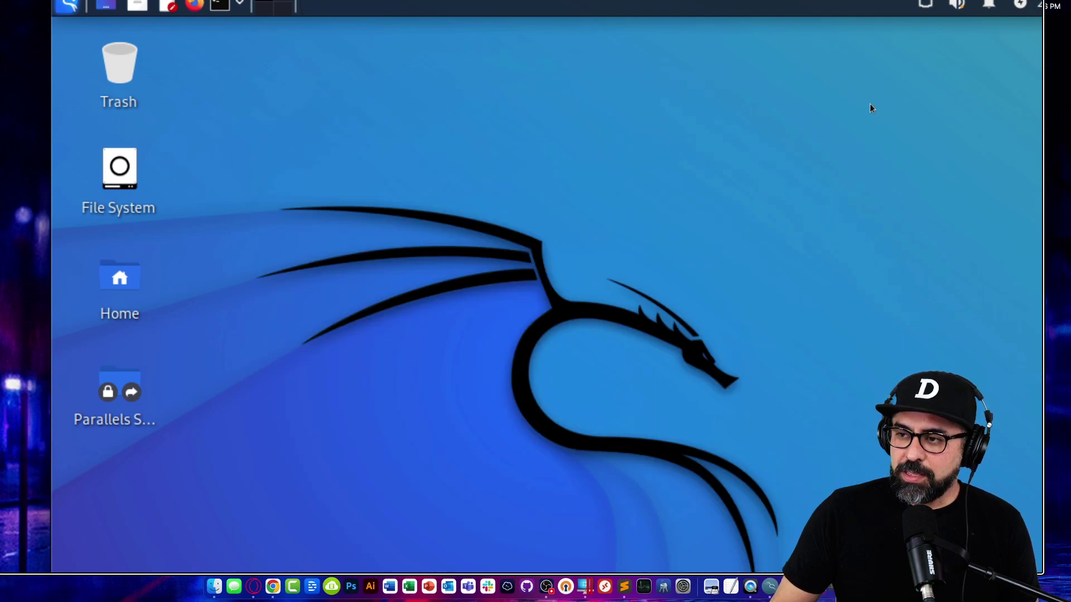
pyautogui.click(219, 6)
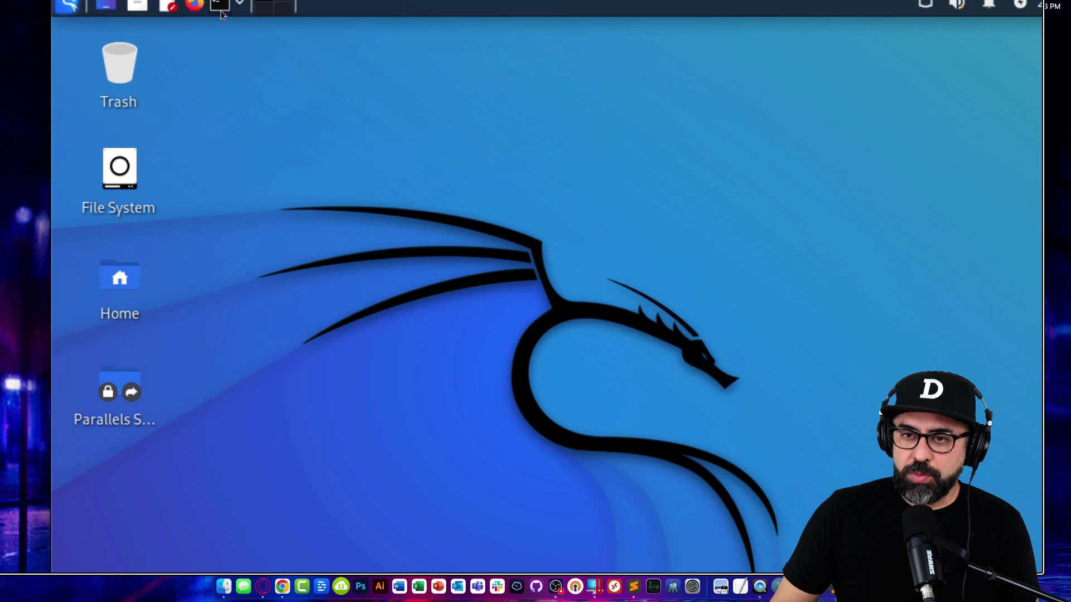
pyautogui.moveTo(380, 171); pyautogui.dragTo(400, 169)
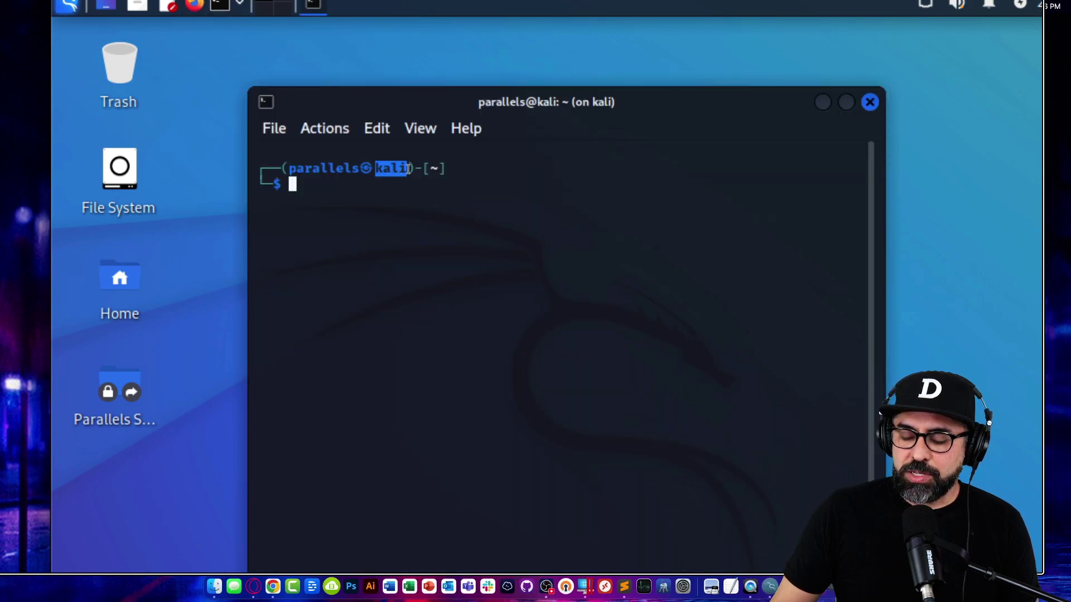
pyautogui.click(361, 187)
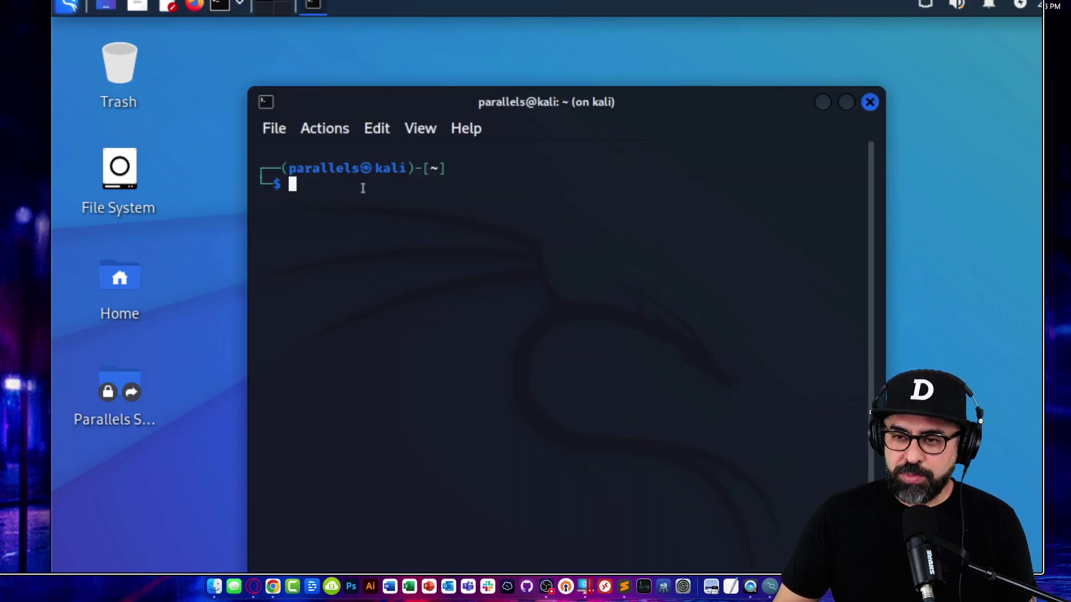
pyautogui.write('su')
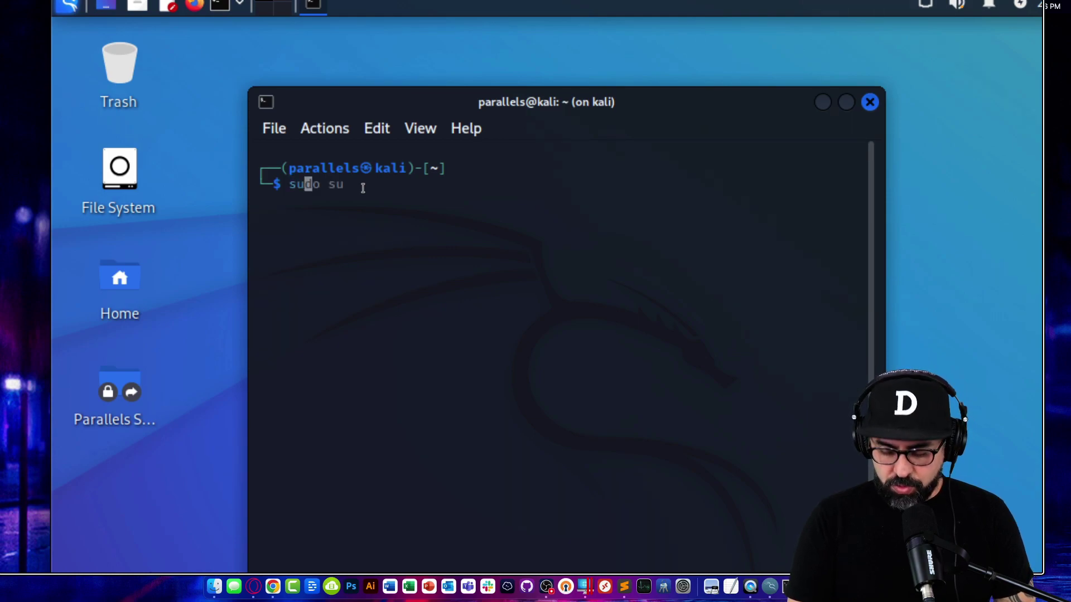
pyautogui.write('do systemctl power')
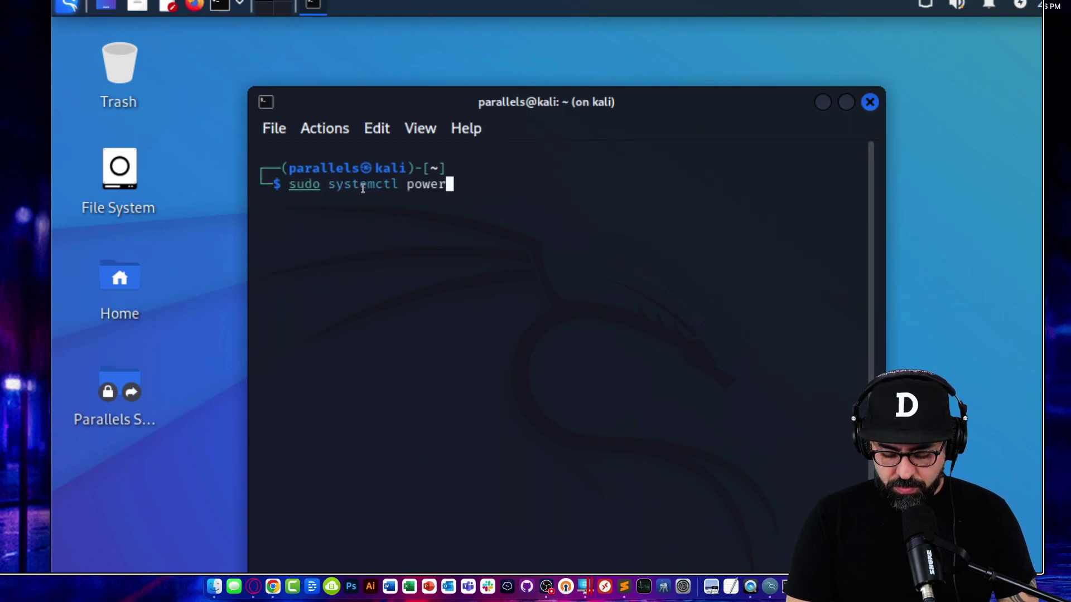
pyautogui.write('off')
pyautogui.press('Return')
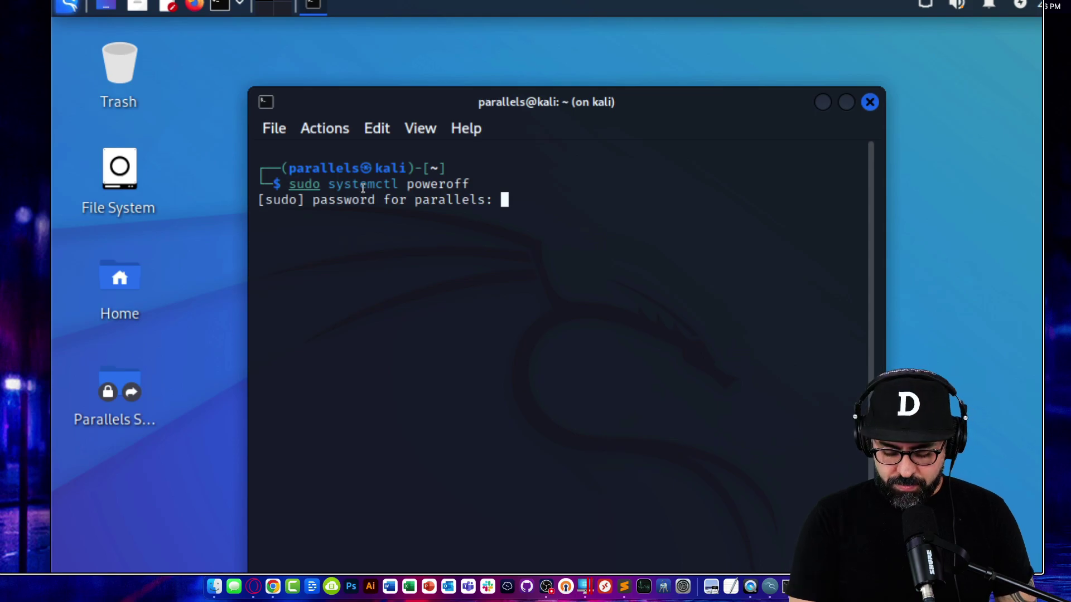
pyautogui.press('Return')
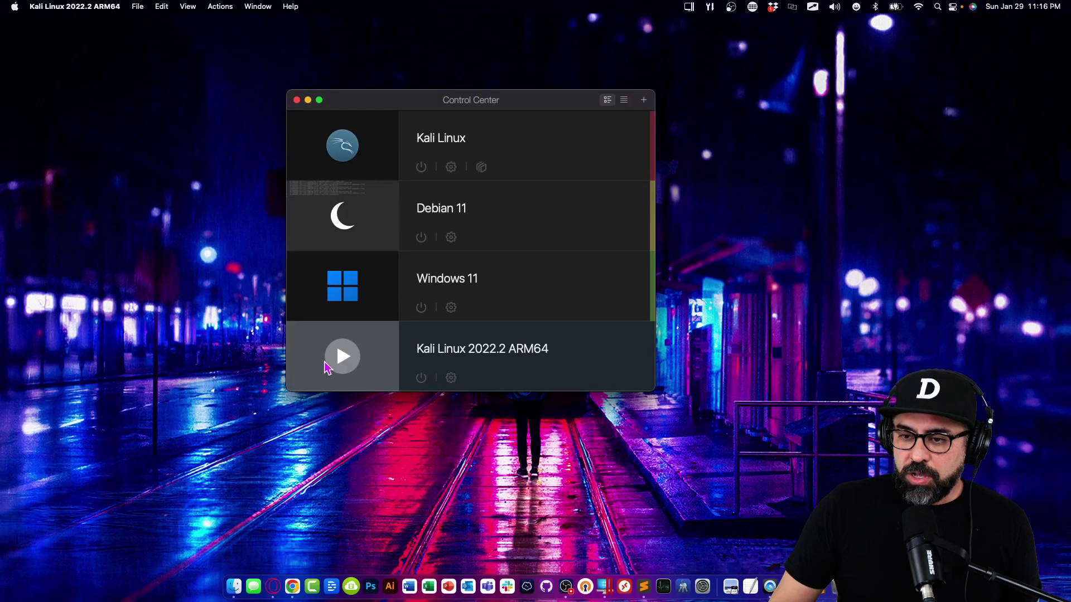
# Rename the VM to Kali Linux TEST, enable reclaim disk space on shutdown, and view startup options.
pyautogui.click(452, 379)
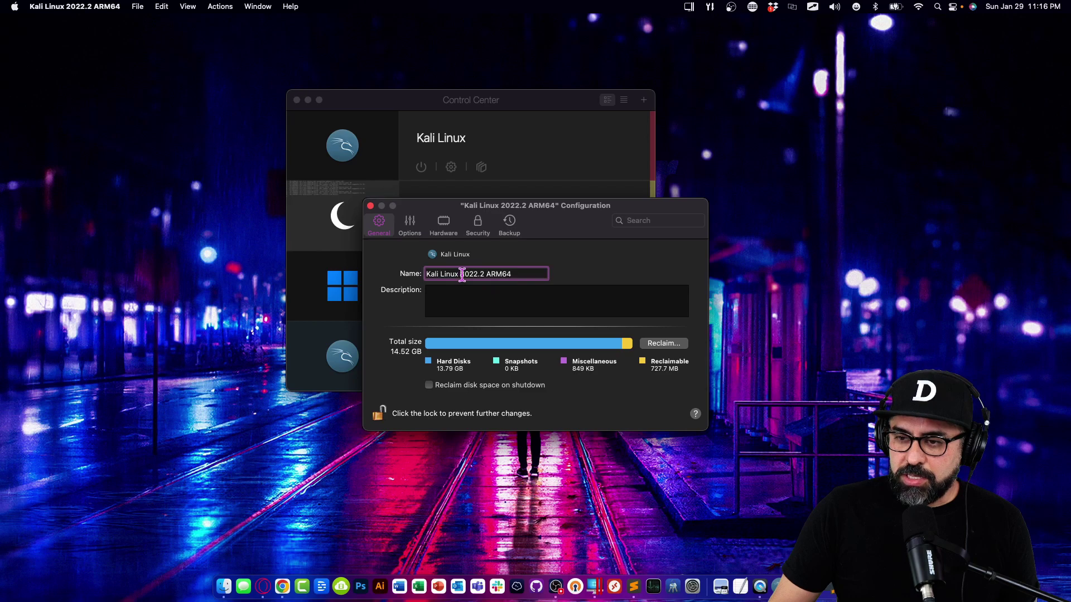
pyautogui.moveTo(465, 280); pyautogui.dragTo(601, 285)
pyautogui.write('TES')
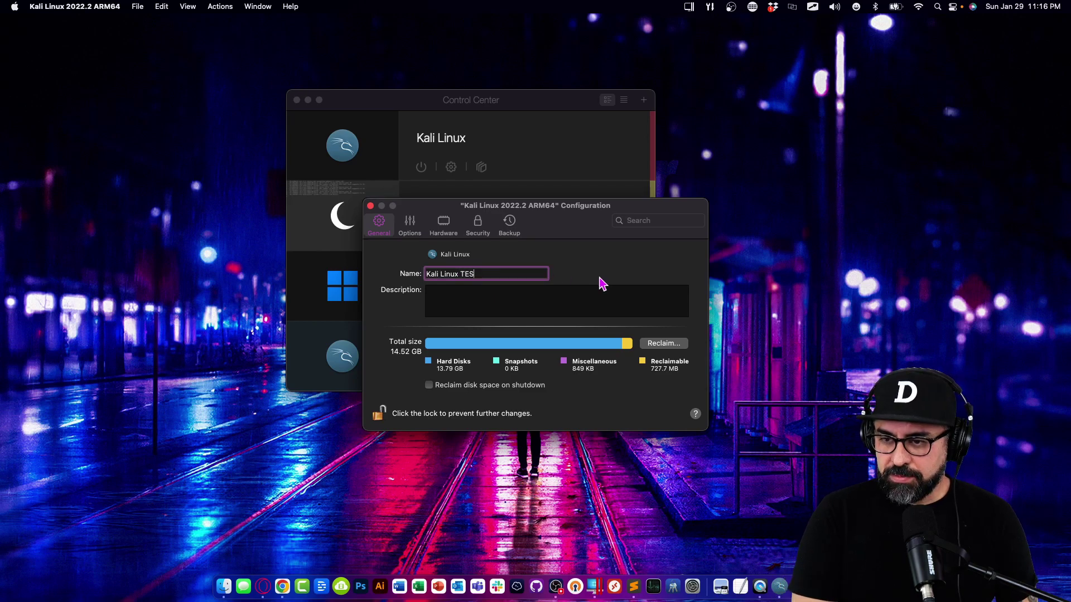
pyautogui.write('T')
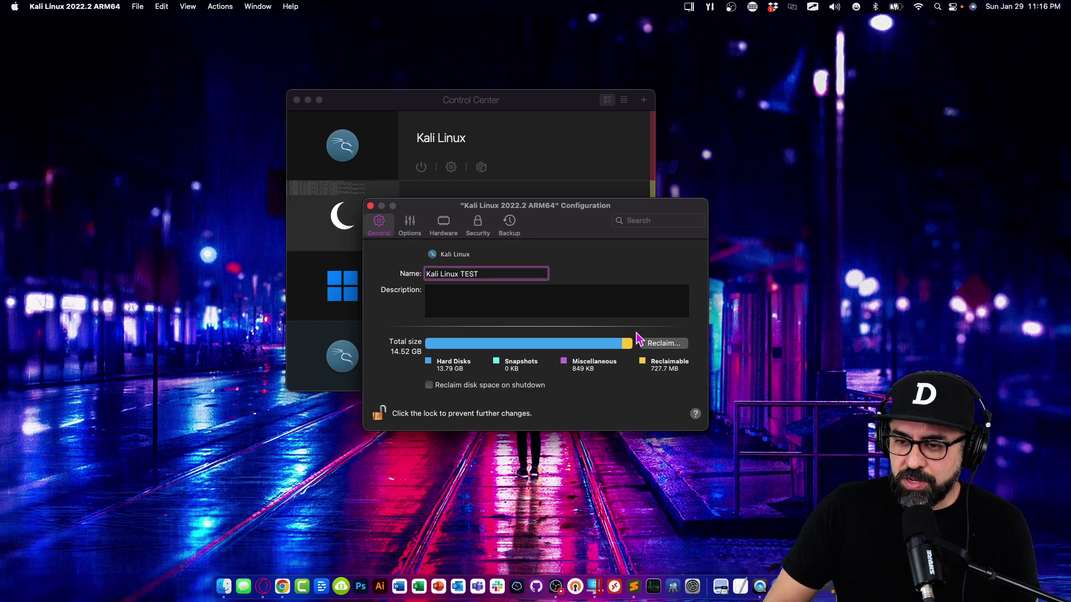
pyautogui.press('Return')
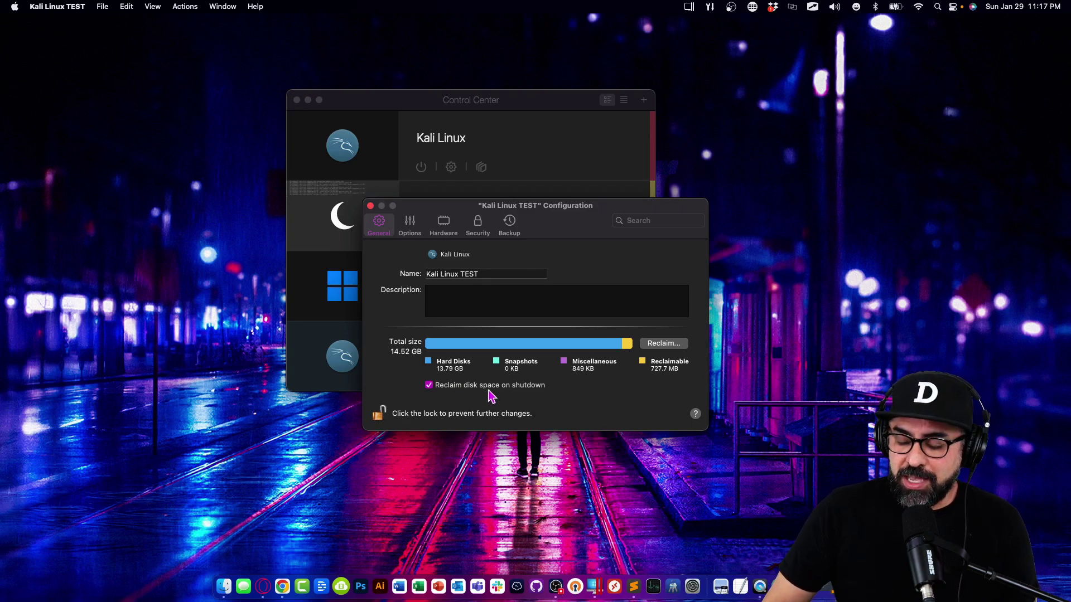
pyautogui.click(412, 227)
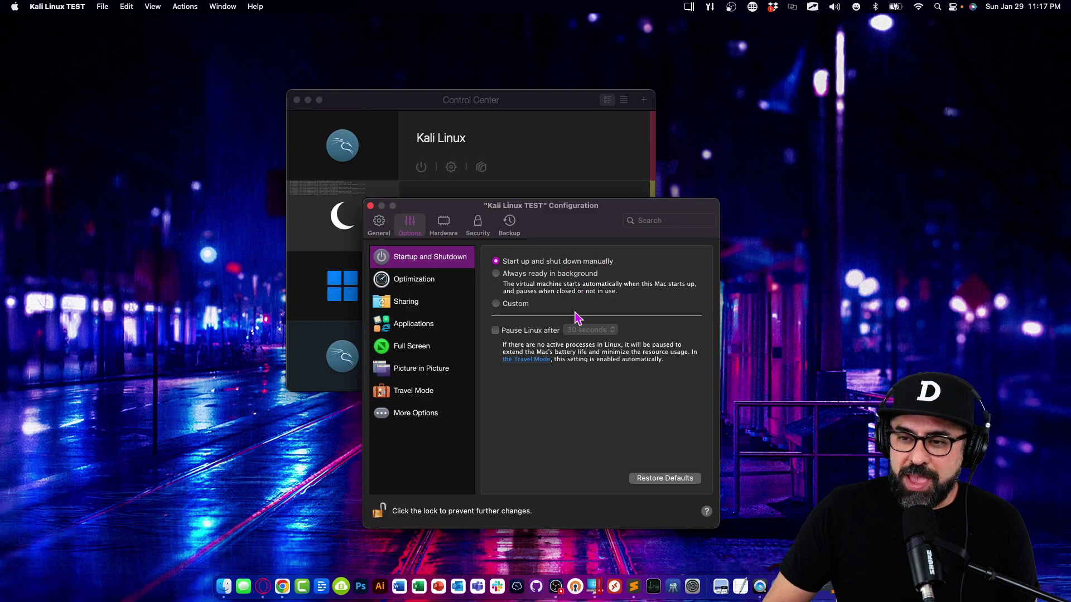
# Check the Sharing options, then view the Hardware settings listing the 64 GB disk.
pyautogui.click(418, 307)
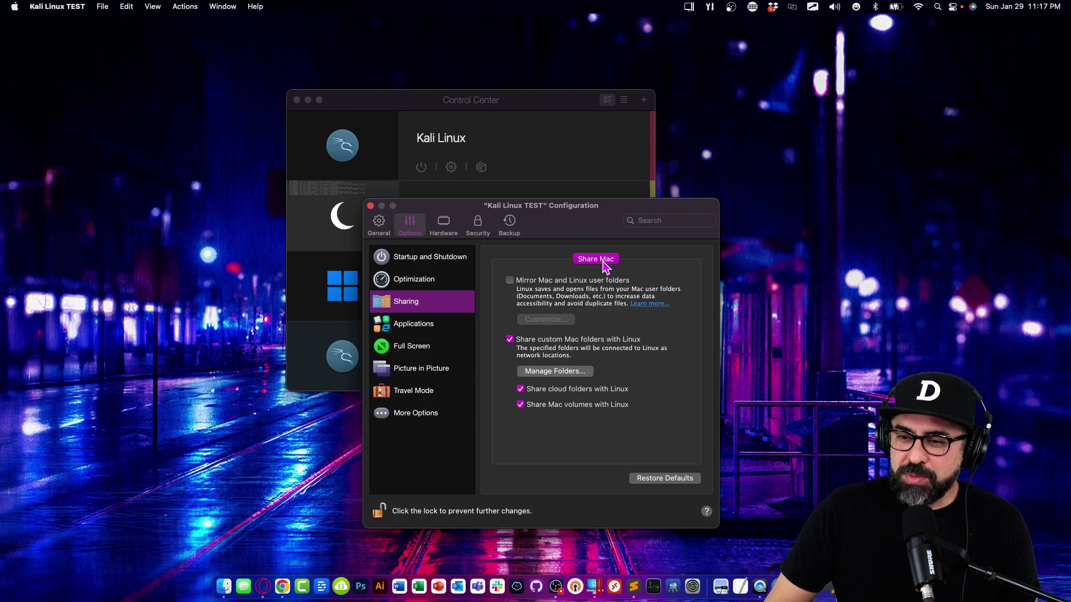
pyautogui.click(443, 224)
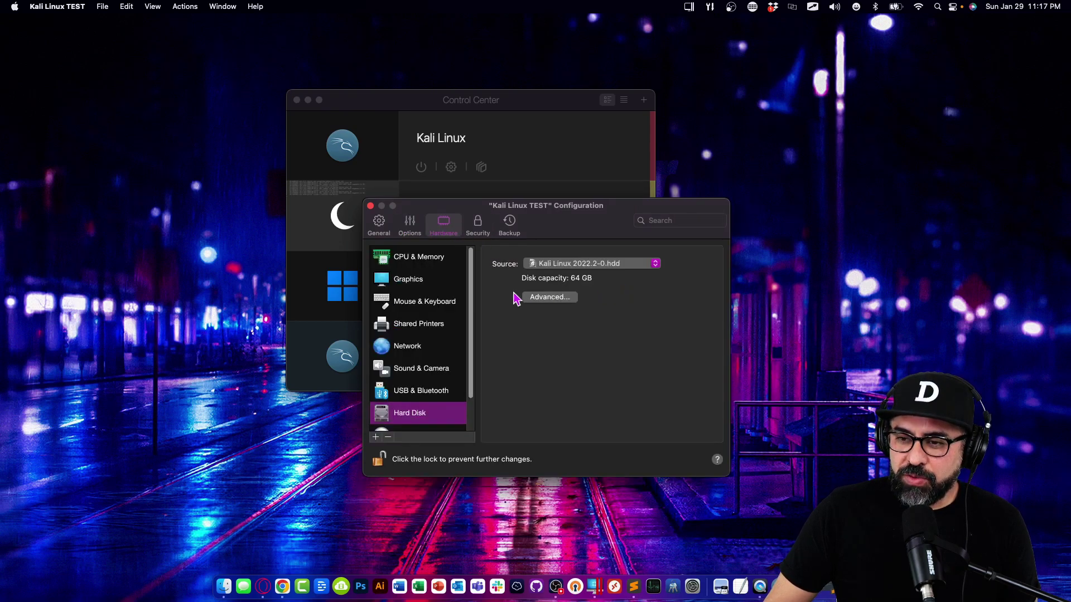
# Review CPU & Memory (2 processors), Graphics, Mouse & Keyboard, Printers and Network, keeping Shared Network.
pyautogui.click(422, 258)
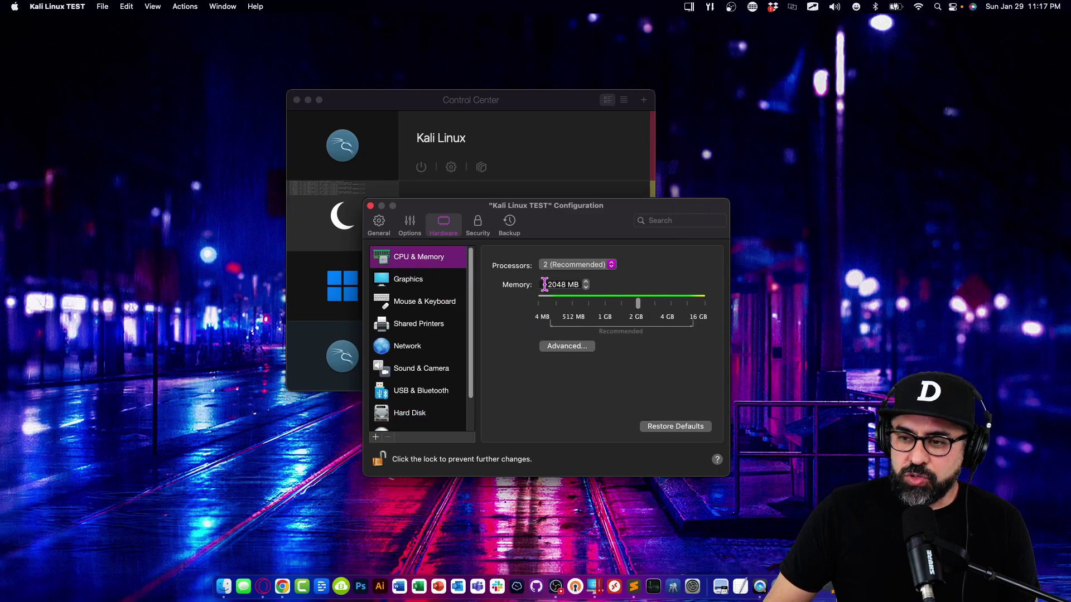
pyautogui.click(591, 266)
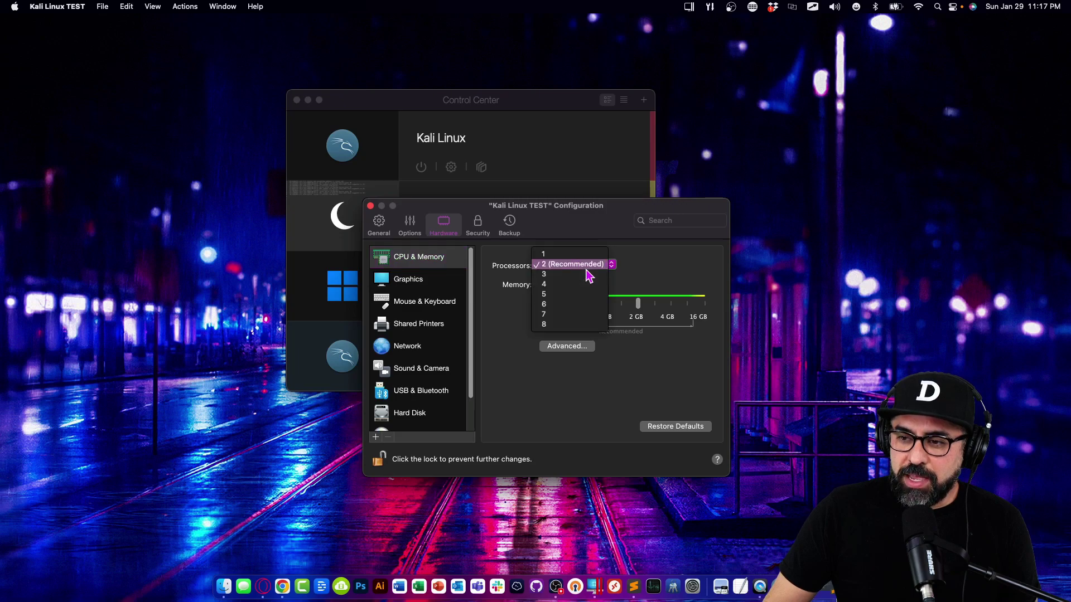
pyautogui.click(577, 264)
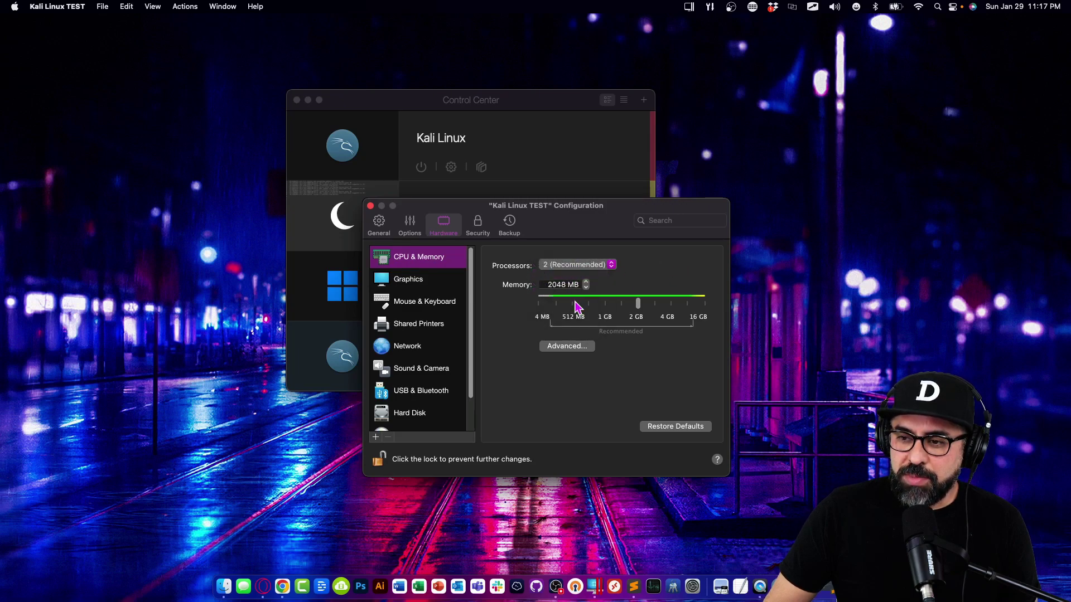
pyautogui.click(421, 282)
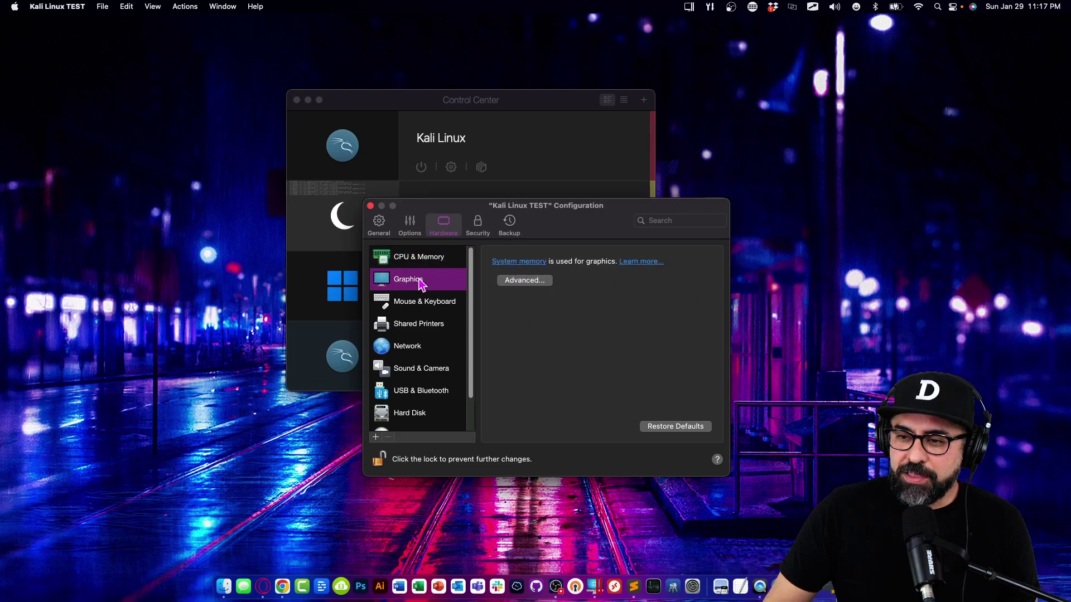
pyautogui.click(404, 301)
pyautogui.click(424, 327)
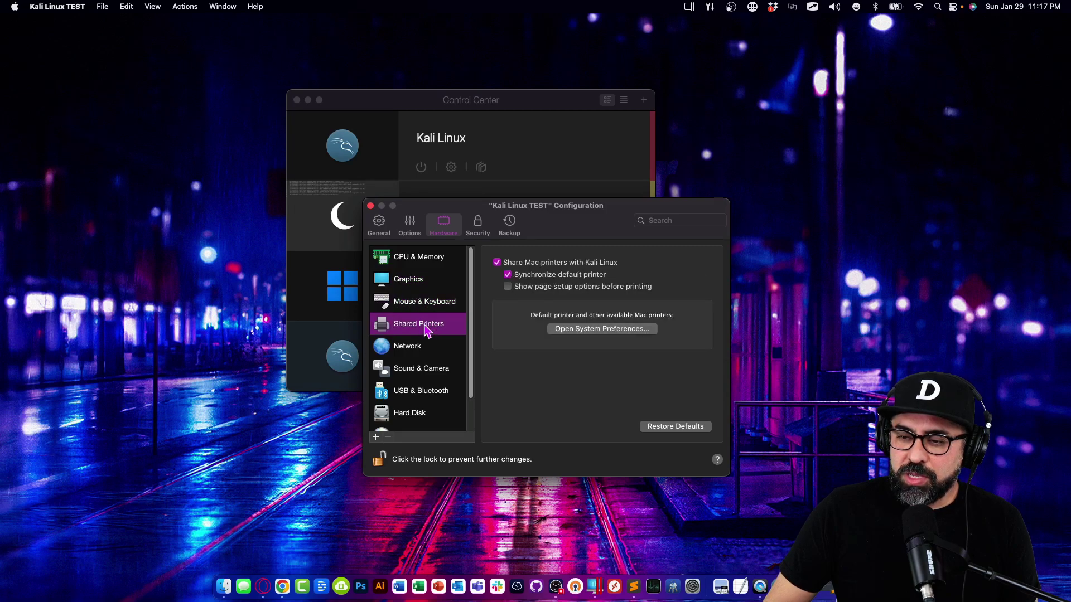
pyautogui.click(415, 347)
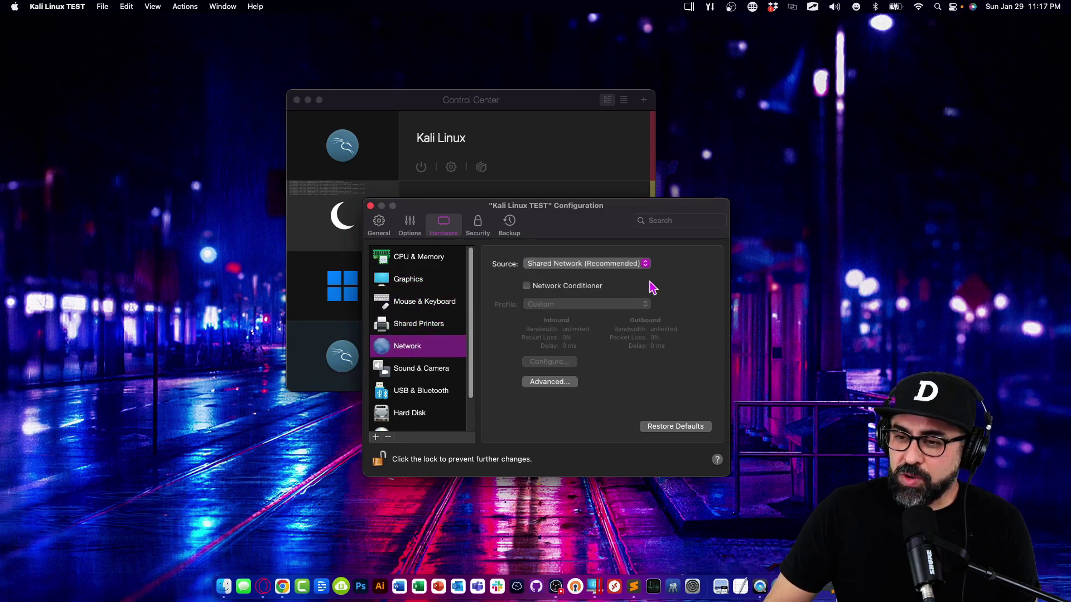
pyautogui.click(606, 266)
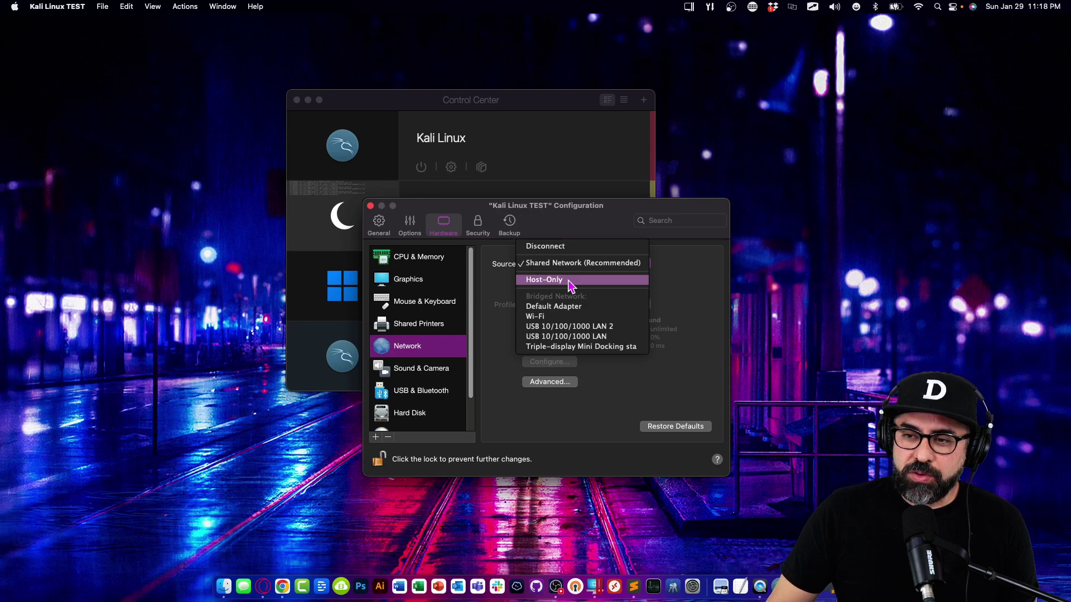
# Close the network source list unchanged and review the Security and Backup settings.
pyautogui.click(479, 232)
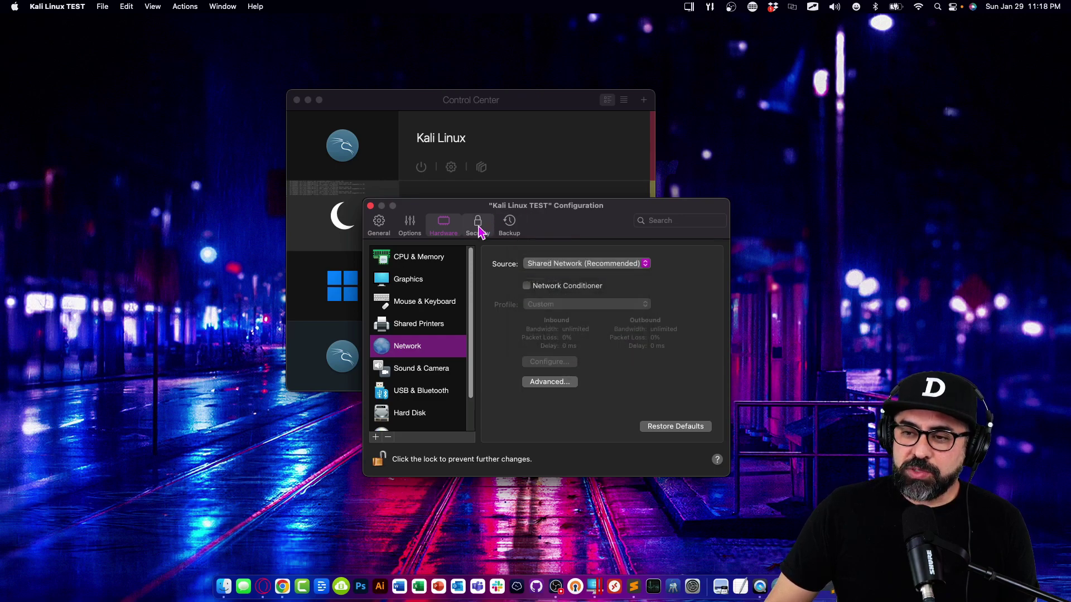
pyautogui.click(480, 232)
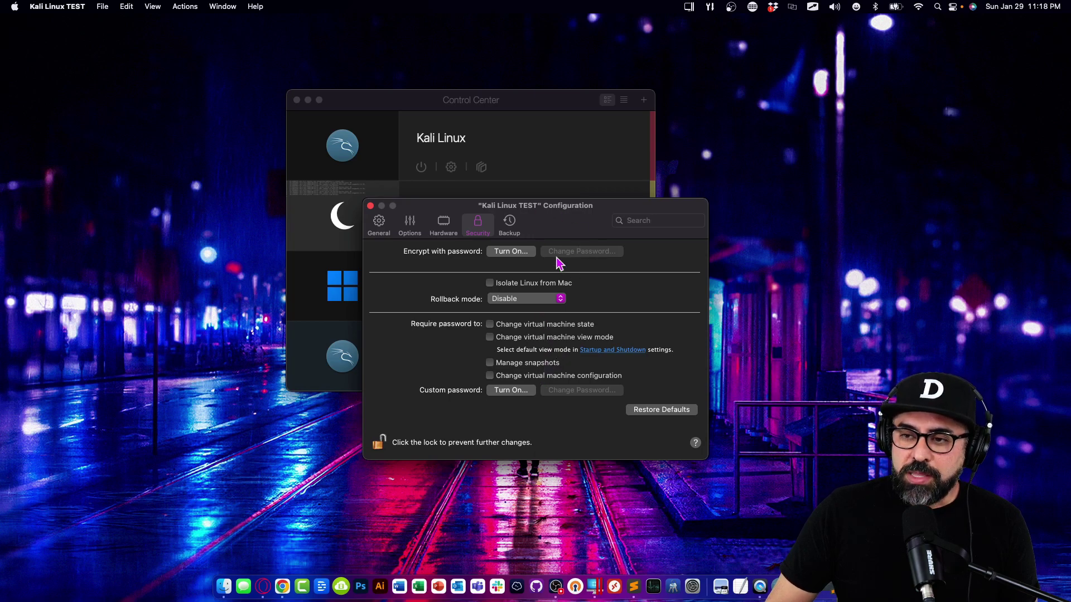
pyautogui.click(510, 223)
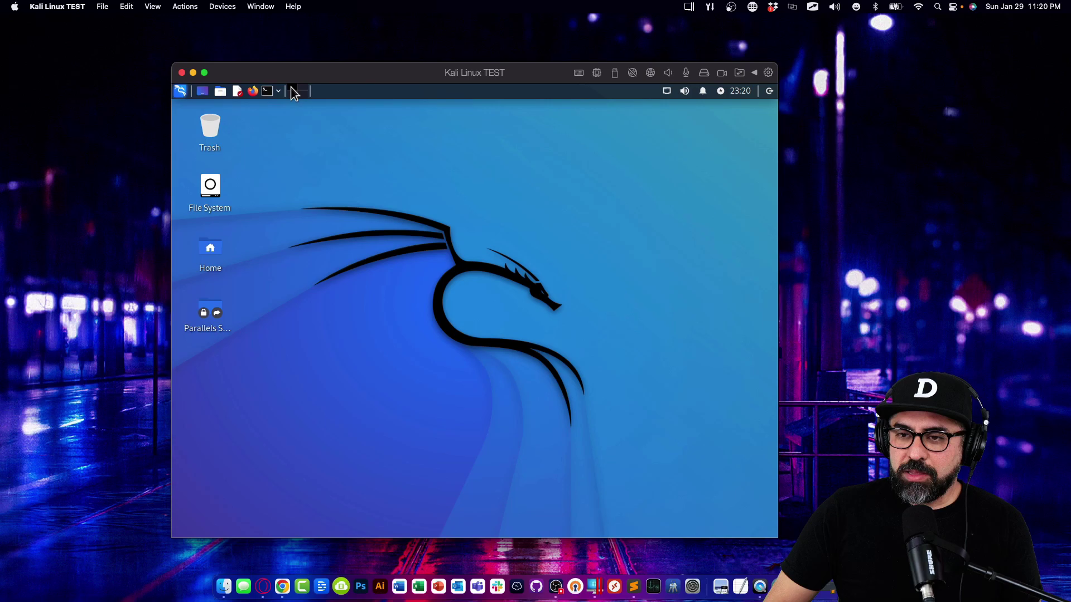
# Open a Kali terminal, switch to root with sudo su, and clear the screen.
pyautogui.click(271, 93)
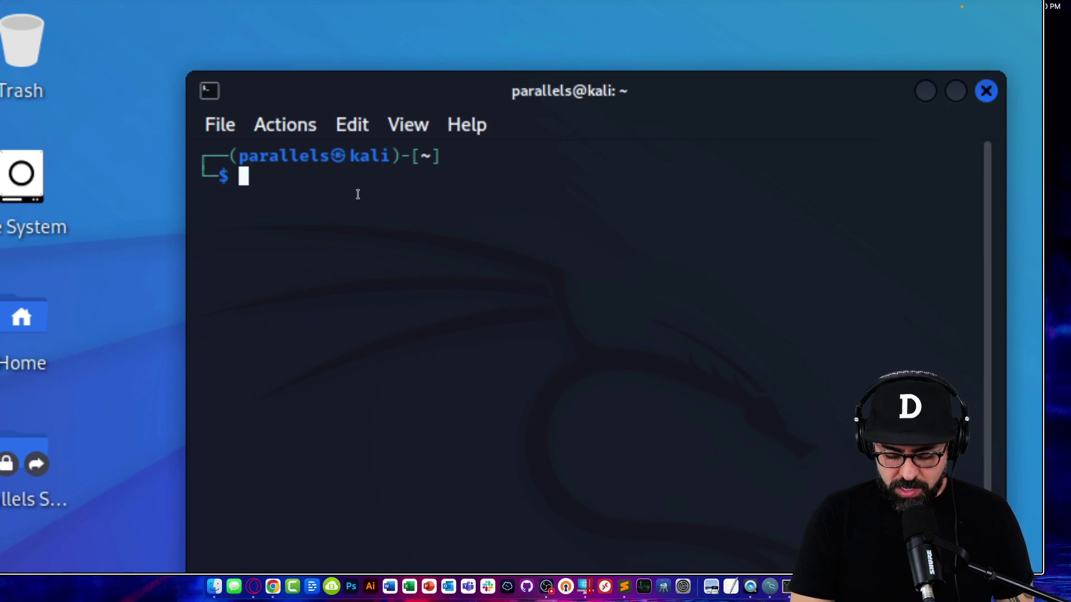
pyautogui.write('sudo su')
pyautogui.press('Return')
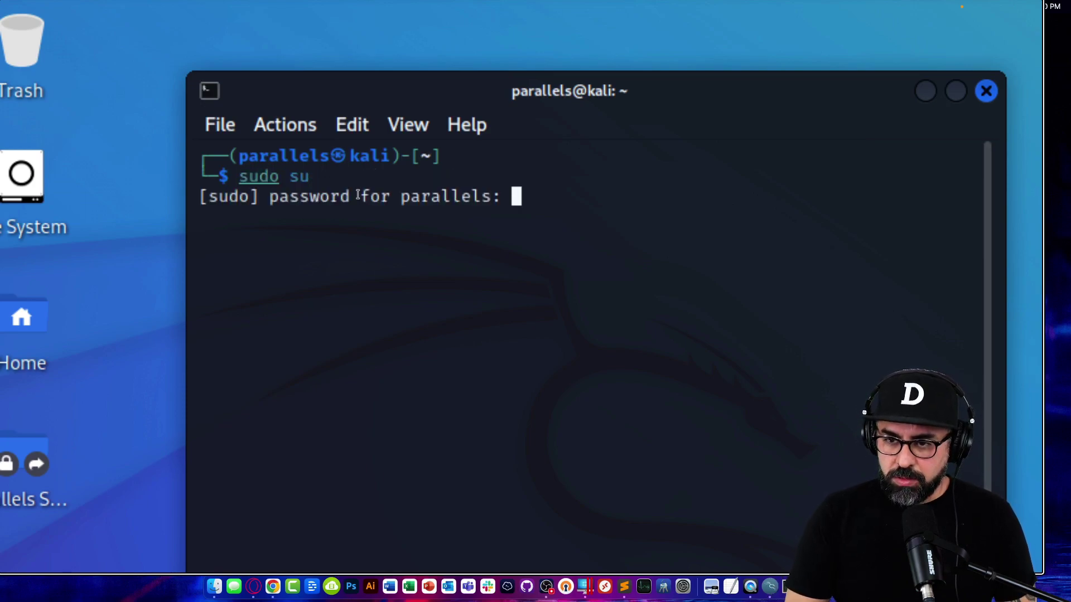
pyautogui.press('Return')
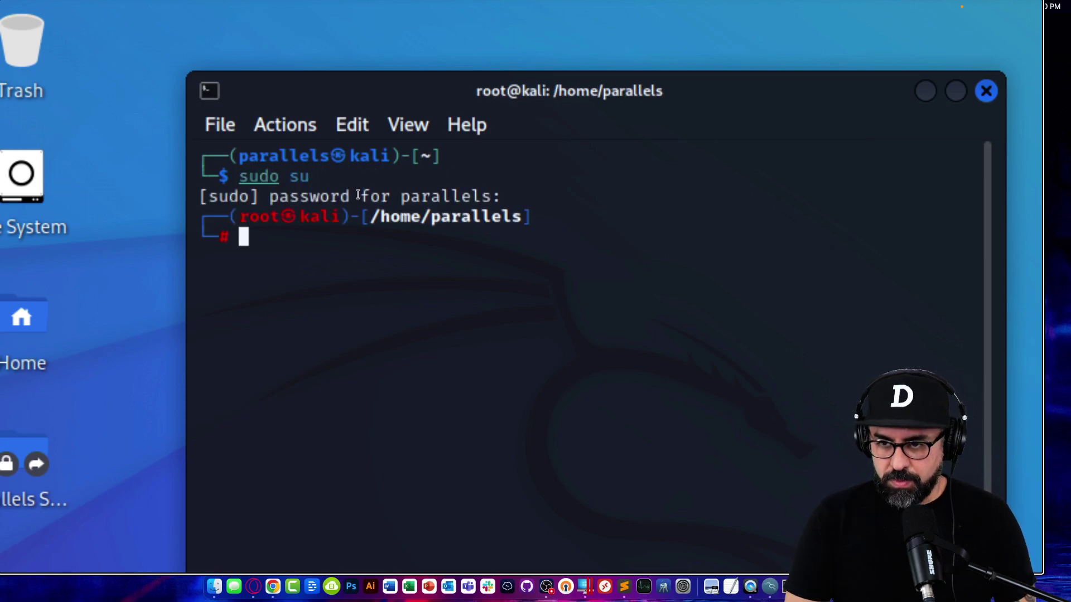
pyautogui.hotkey('ctrl', 'l')
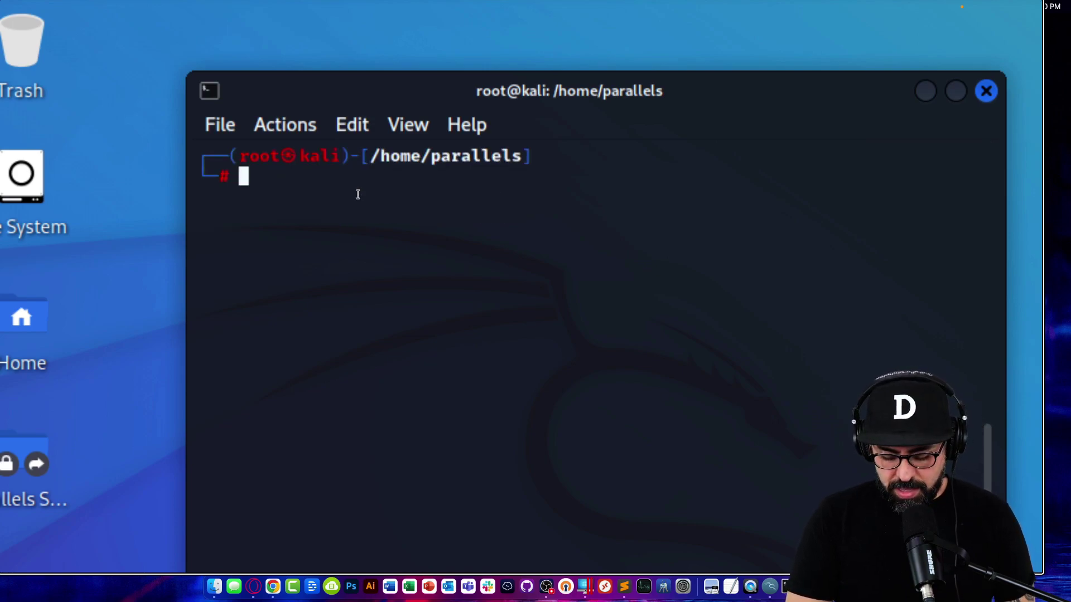
pyautogui.write('adduser')
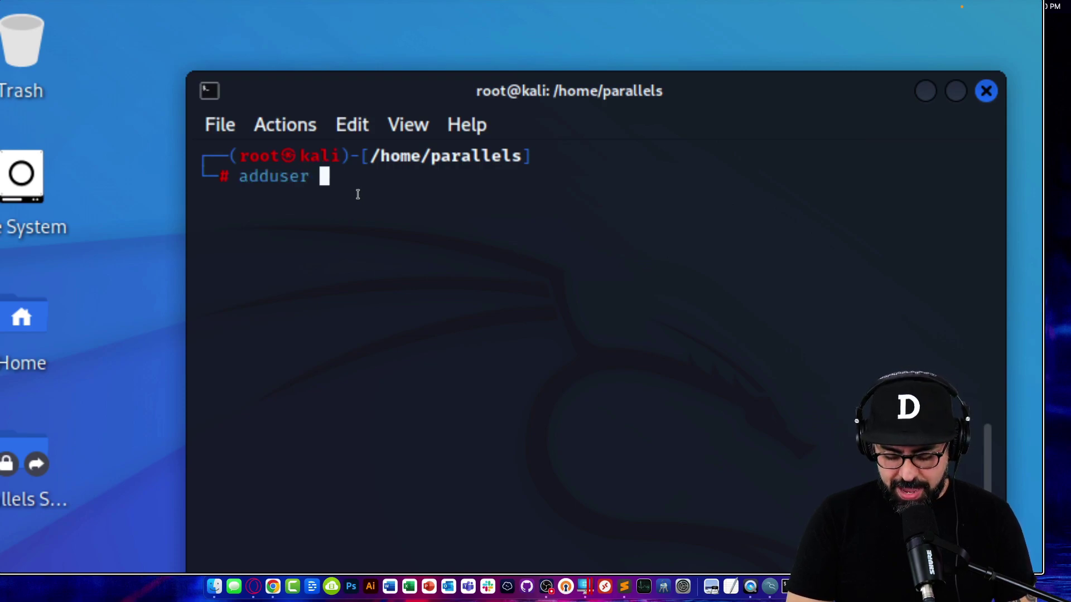
pyautogui.write(' dan')
pyautogui.press('Return')
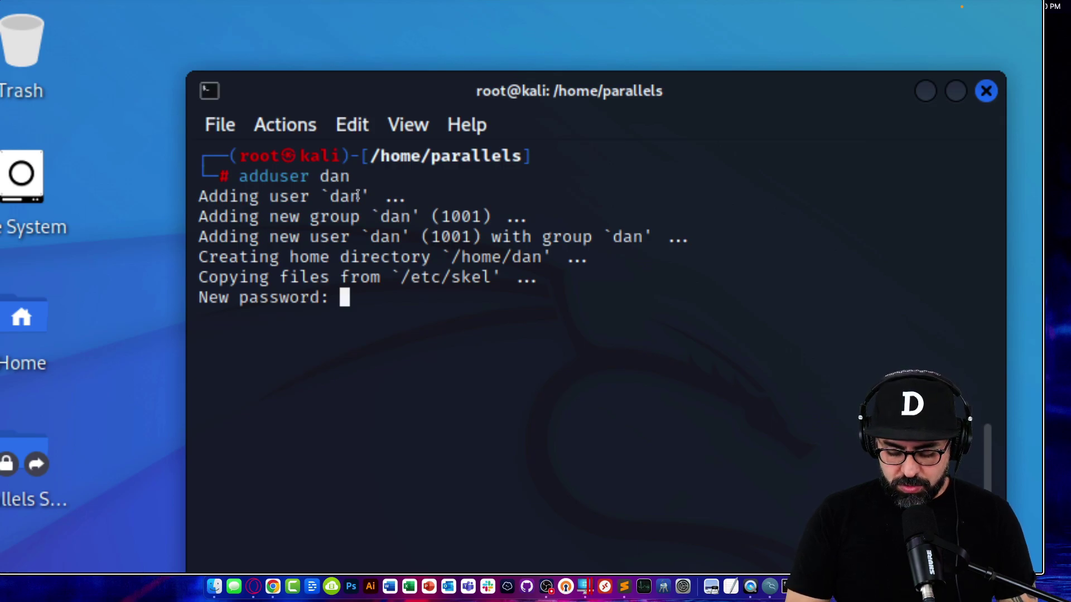
pyautogui.press('Return')
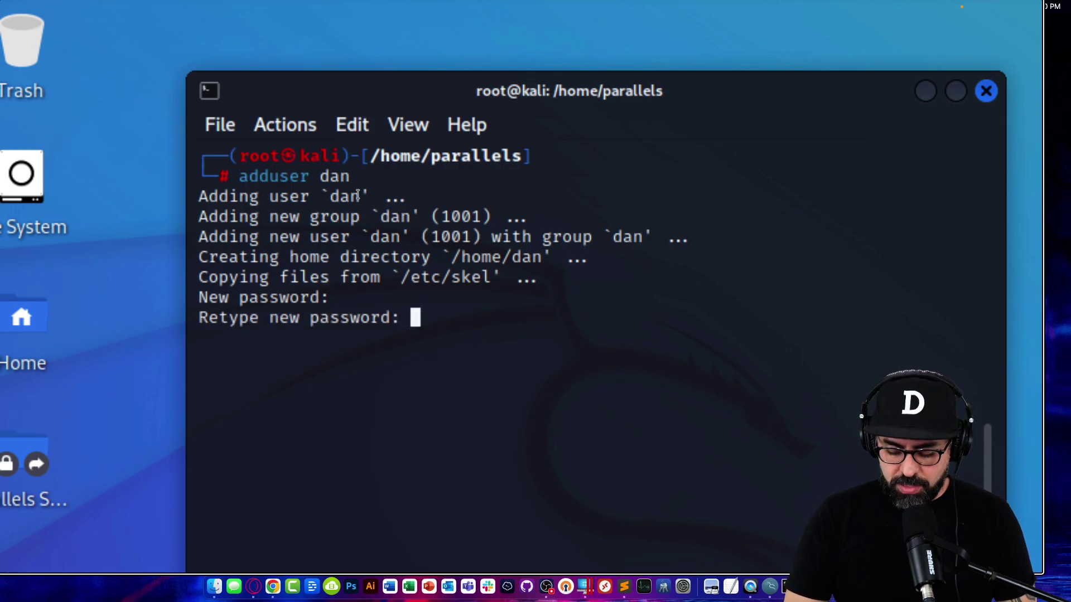
pyautogui.press('Return')
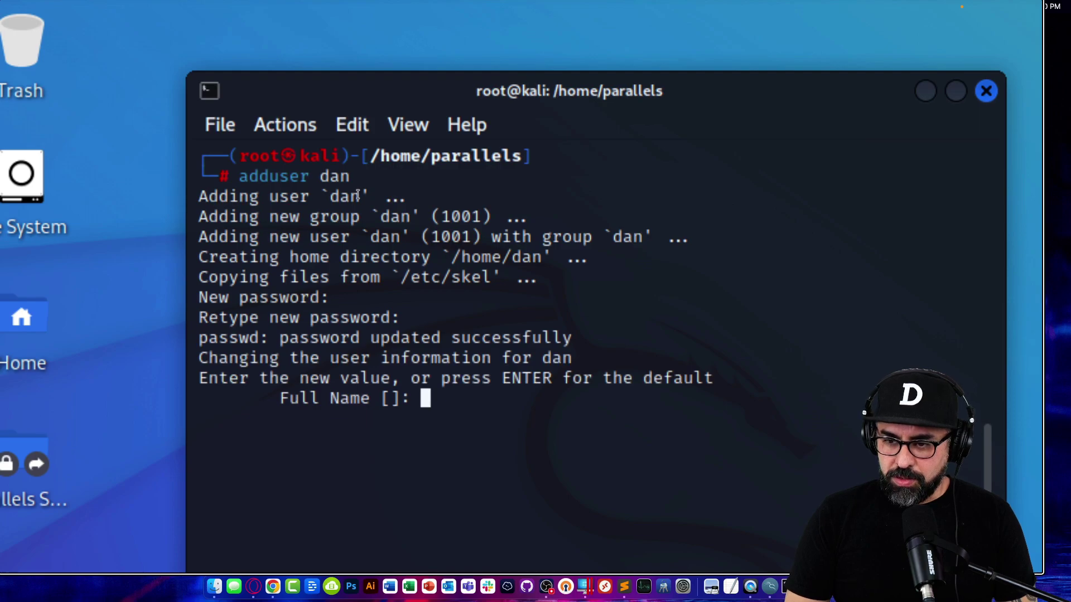
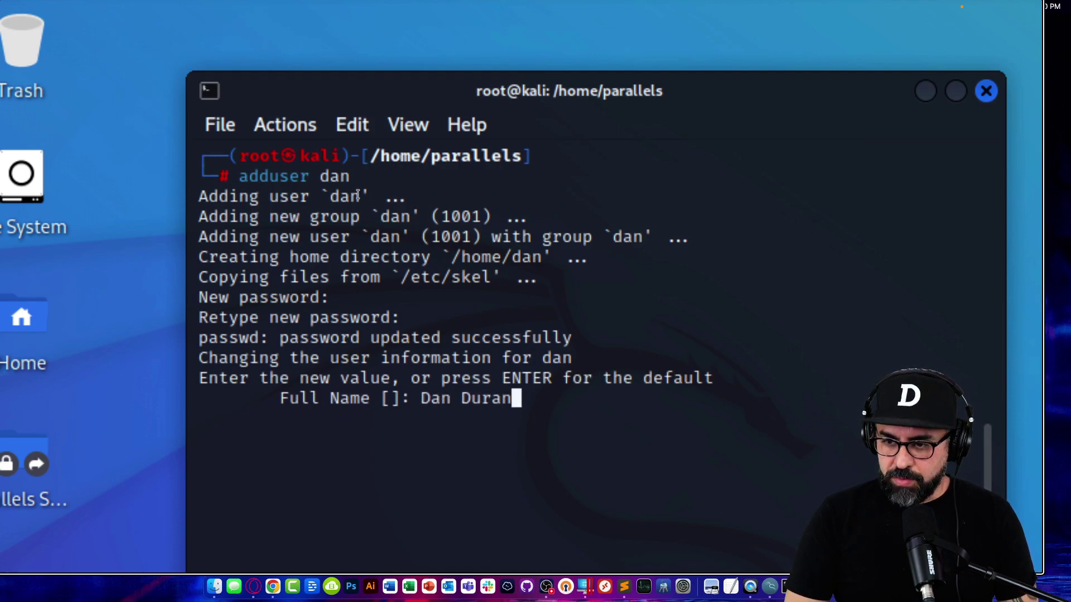
pyautogui.press('Return')
pyautogui.press('Return')
pyautogui.press('Return')
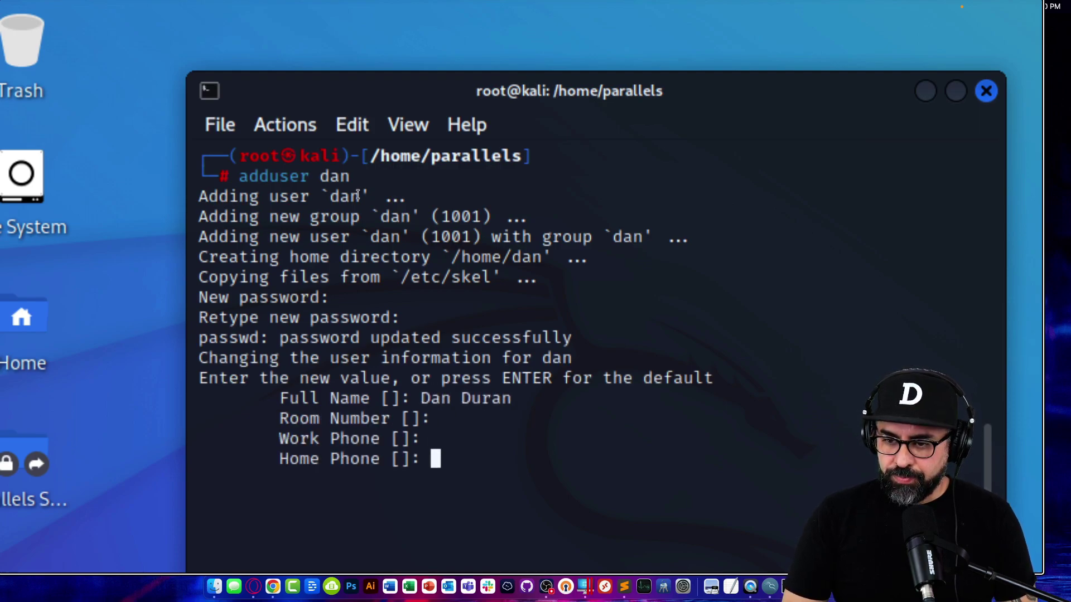
pyautogui.press('Return')
pyautogui.press('Return')
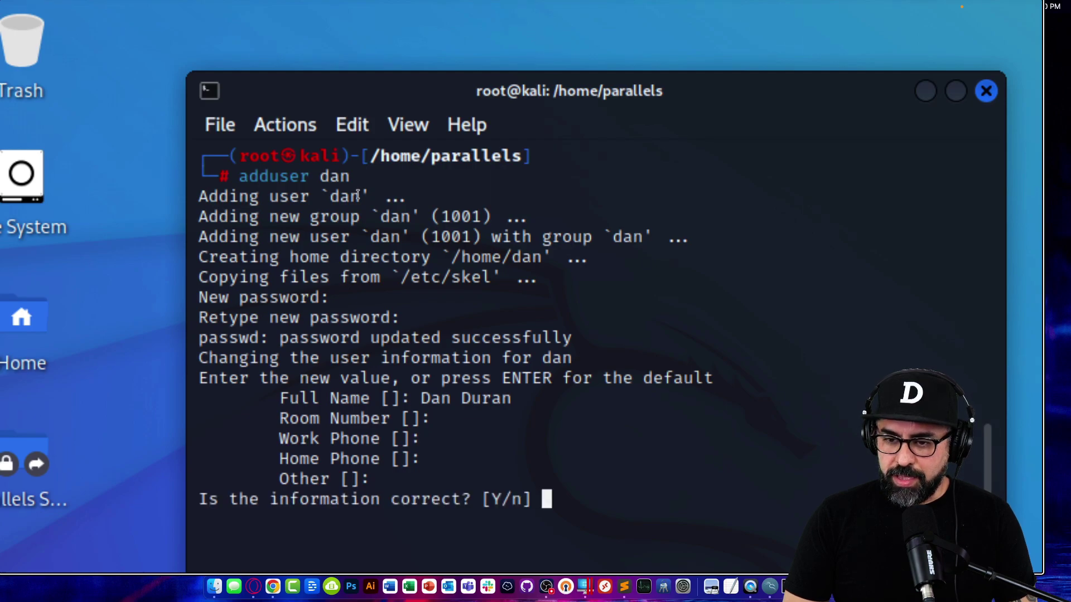
pyautogui.write('y')
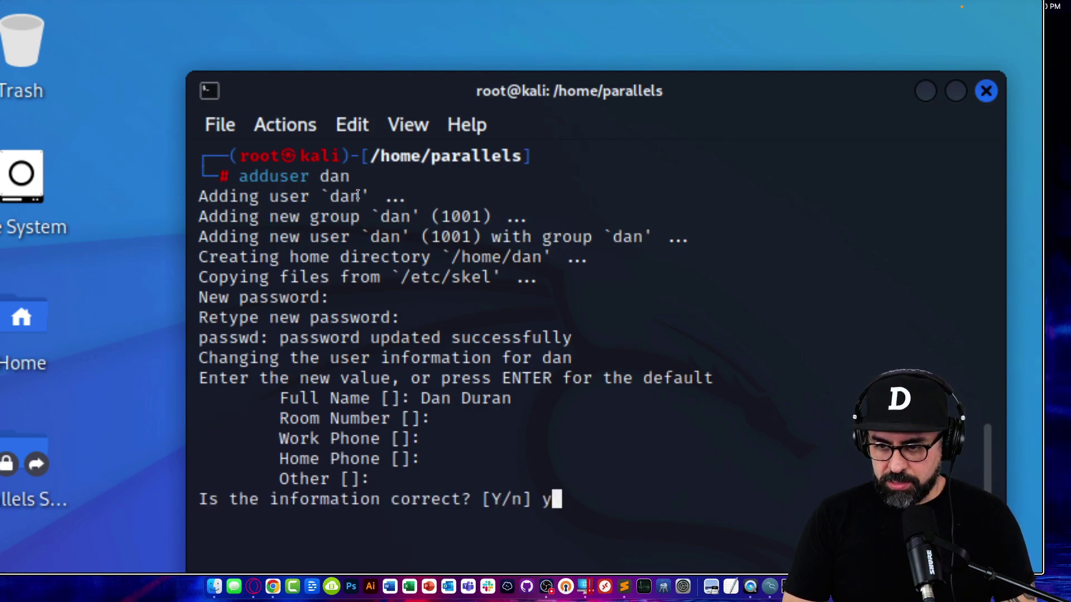
pyautogui.press('Return')
pyautogui.hotkey('ctrl', 'l')
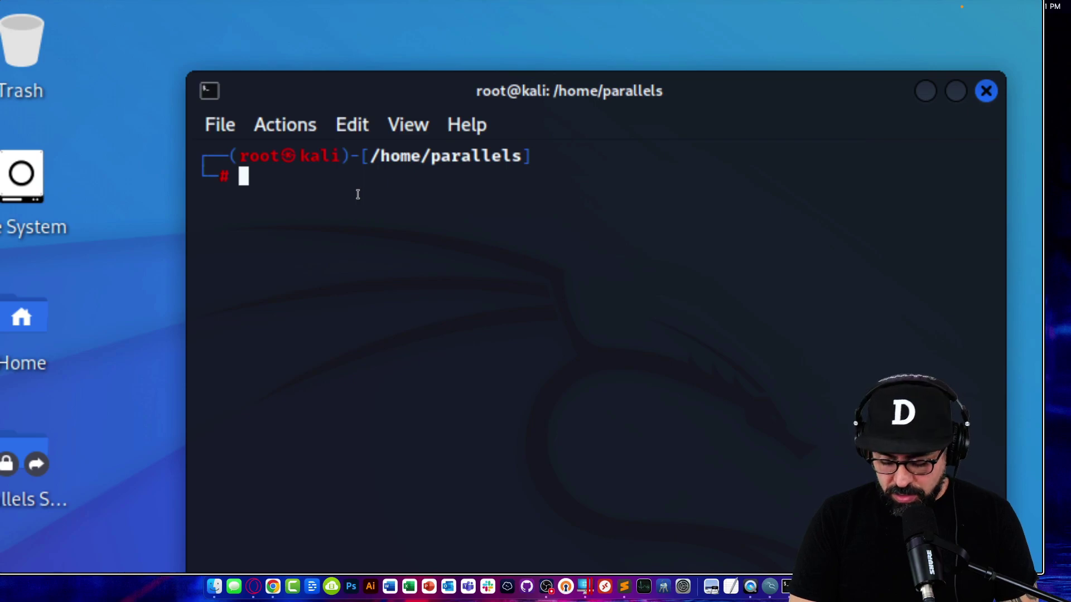
pyautogui.write('userm')
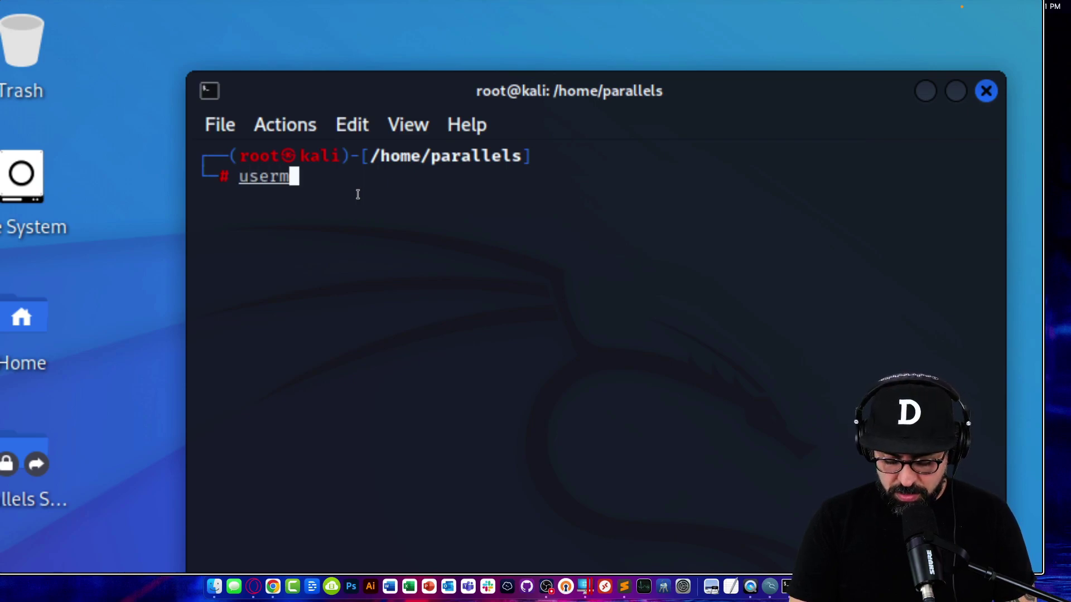
pyautogui.write('od -aG ')
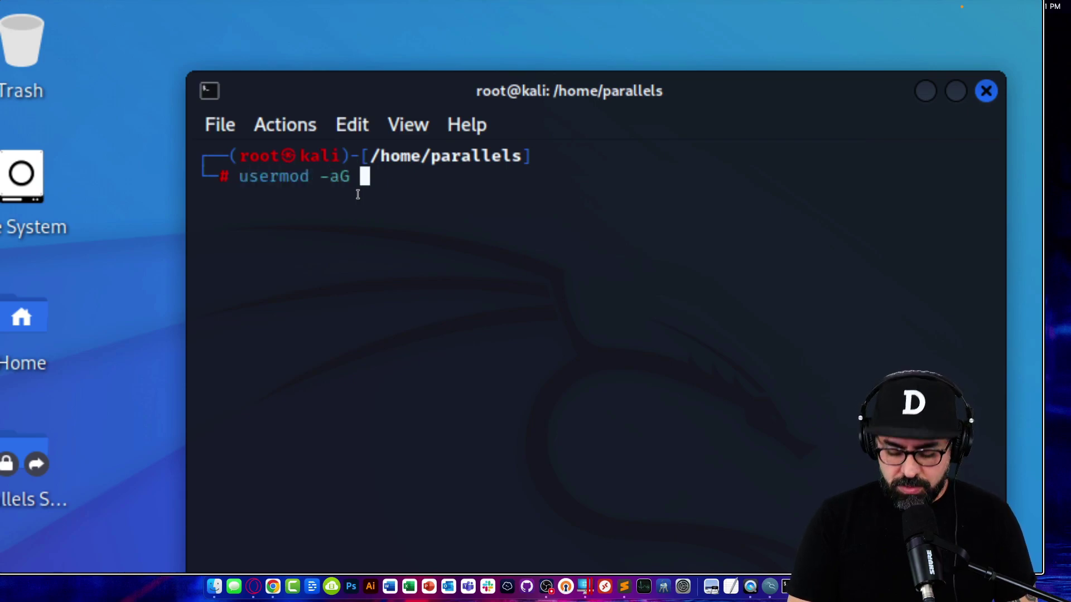
pyautogui.write('sudo dan')
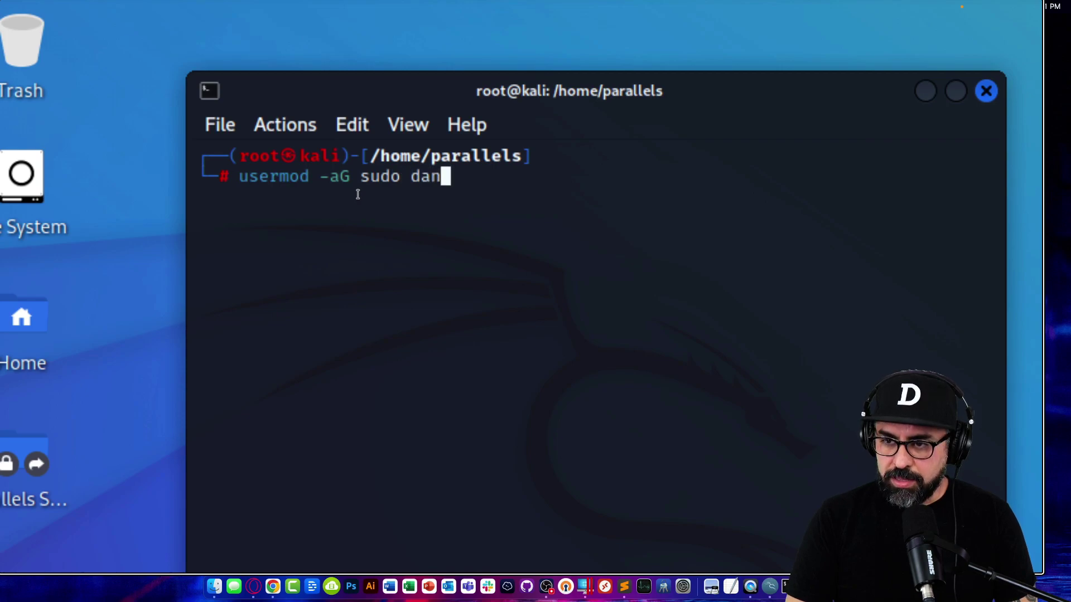
# Add dan to the sudo group with usermod, then switch to dan and list the folder.
pyautogui.press('Return')
pyautogui.write('s')
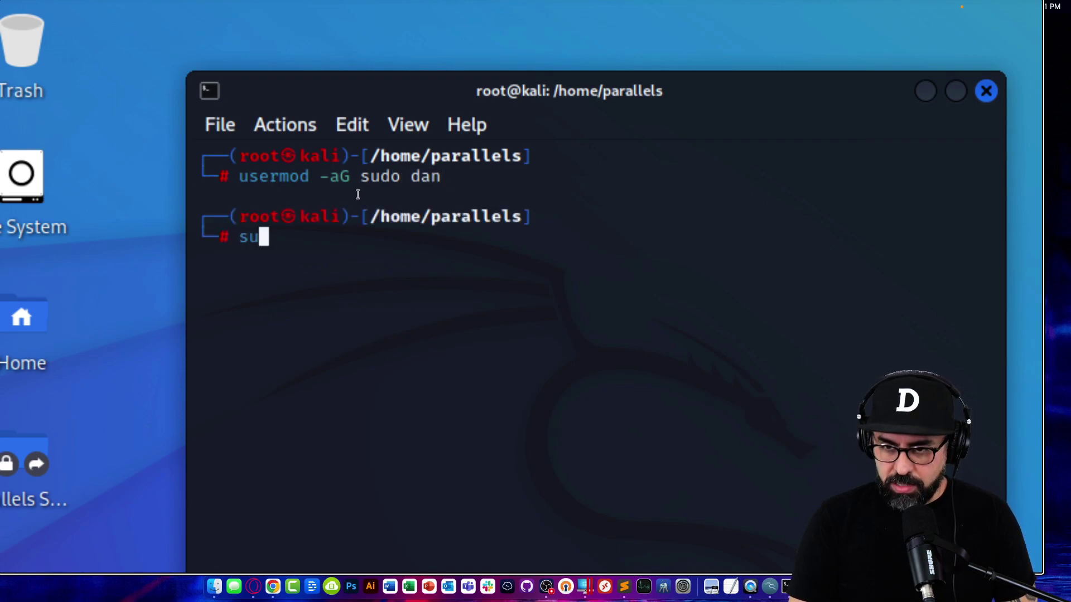
pyautogui.write('u da')
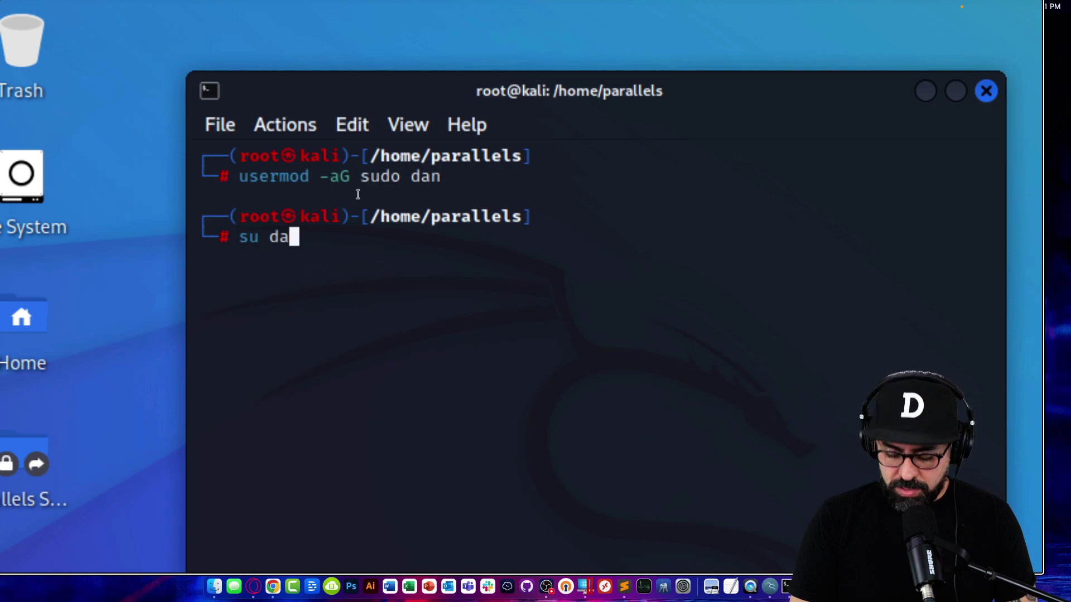
pyautogui.write('n')
pyautogui.press('Return')
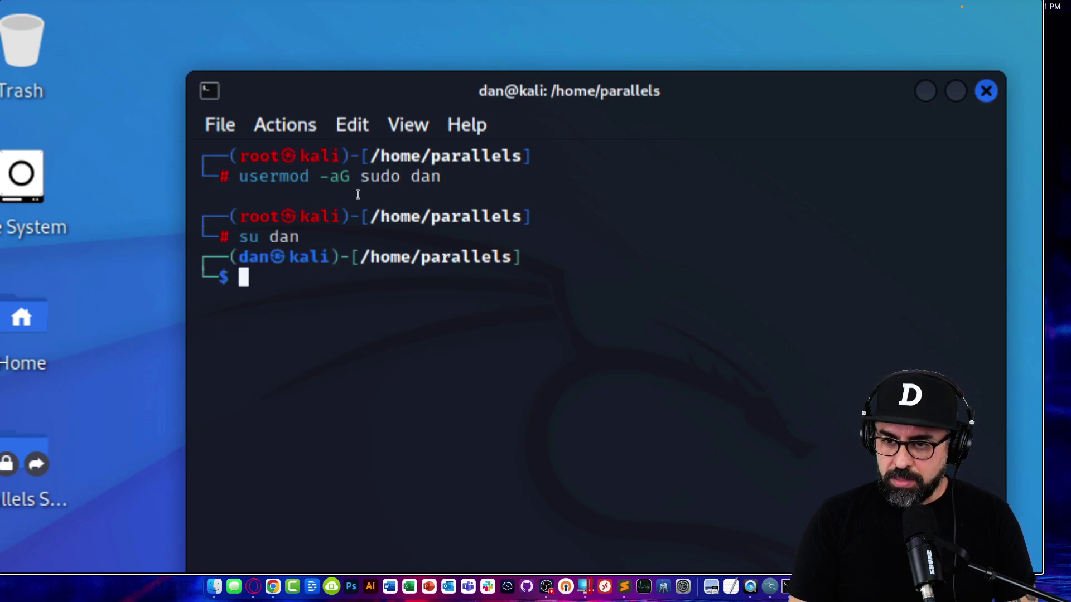
pyautogui.write('ls')
pyautogui.press('Return')
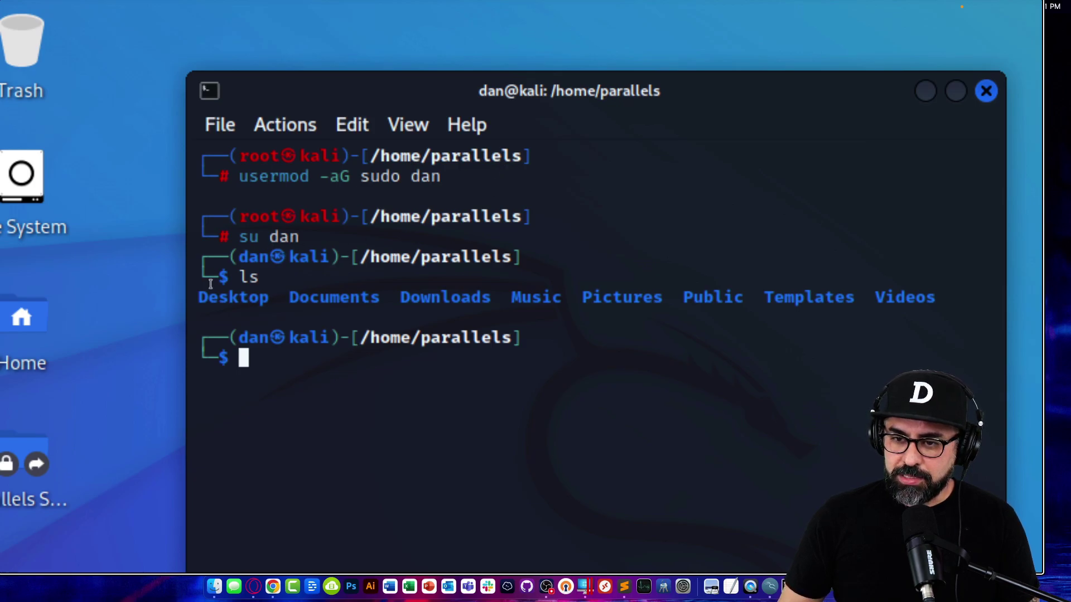
pyautogui.moveTo(202, 297); pyautogui.dragTo(927, 301)
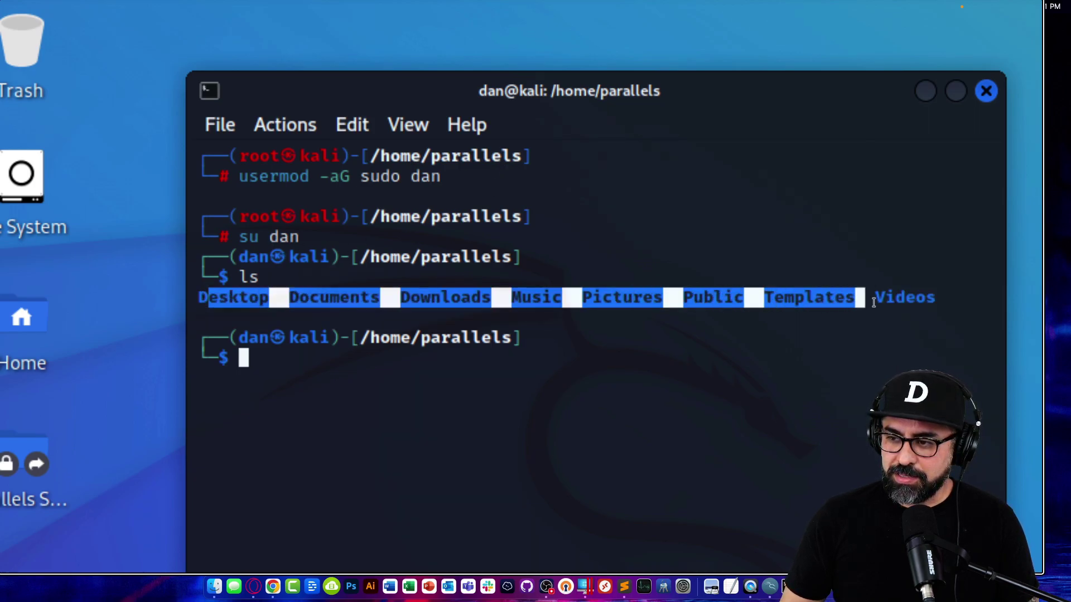
pyautogui.write('exit')
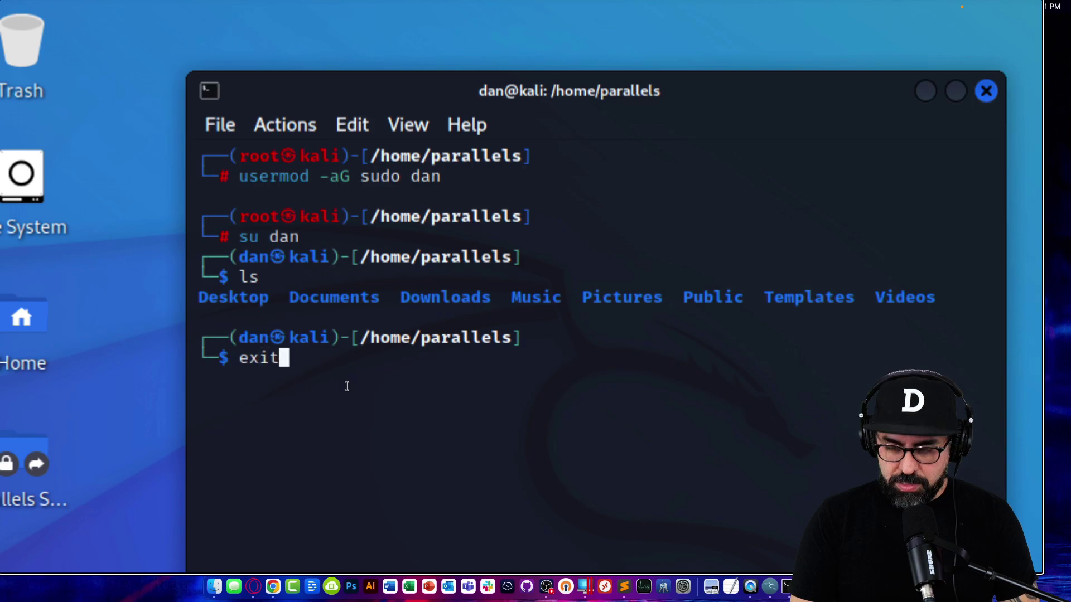
# Exit back to root and power off the Kali VM with systemctl poweroff.
pyautogui.press('Return')
pyautogui.write('s')
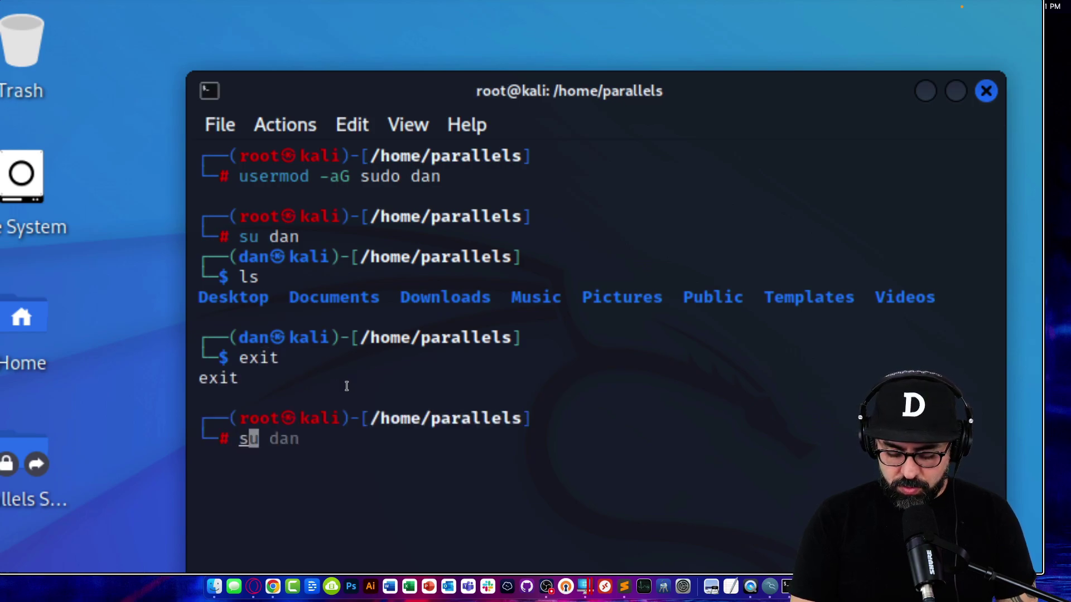
pyautogui.write('ystemctl po')
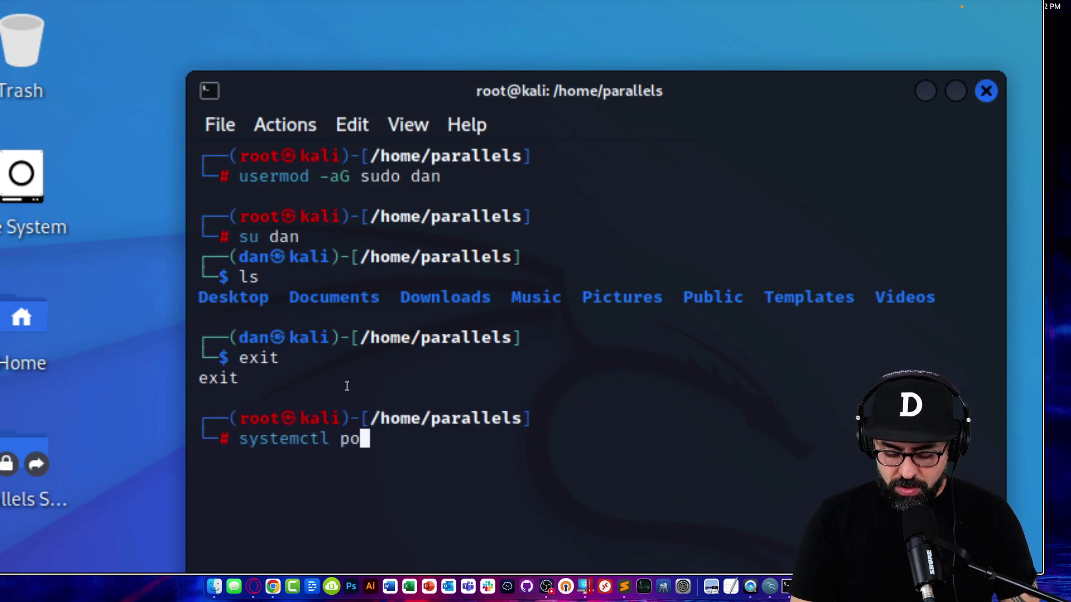
pyautogui.write('weroff')
pyautogui.press('Return')
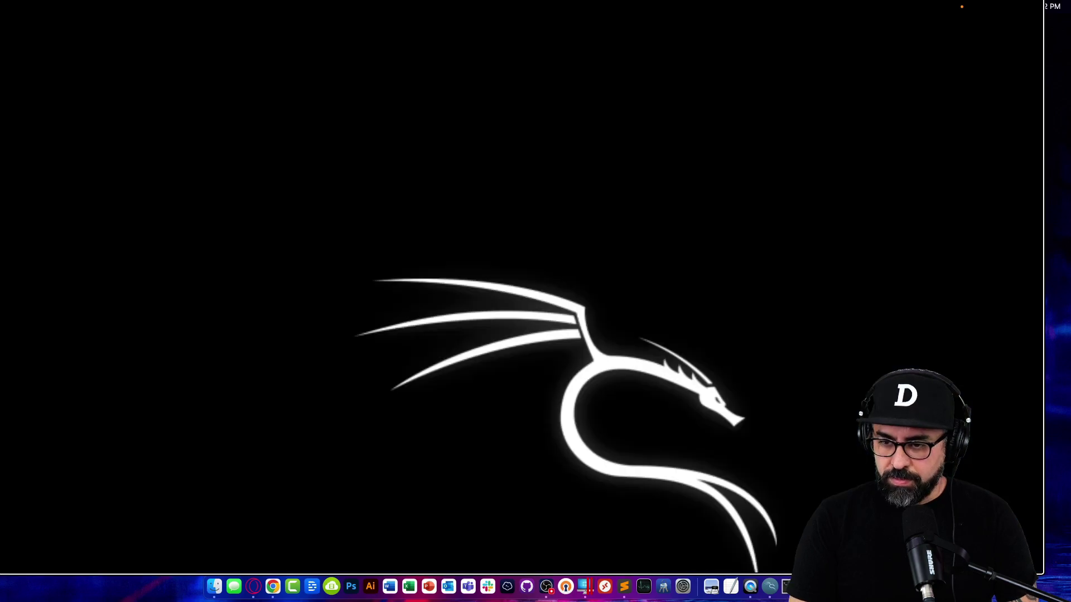
pyautogui.click(348, 359)
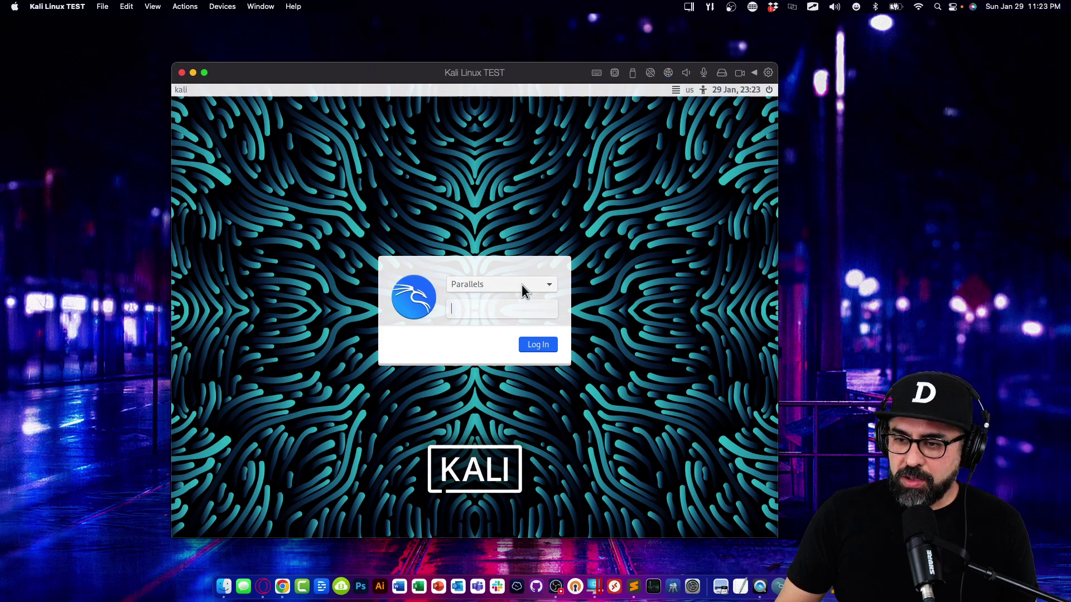
pyautogui.click(522, 291)
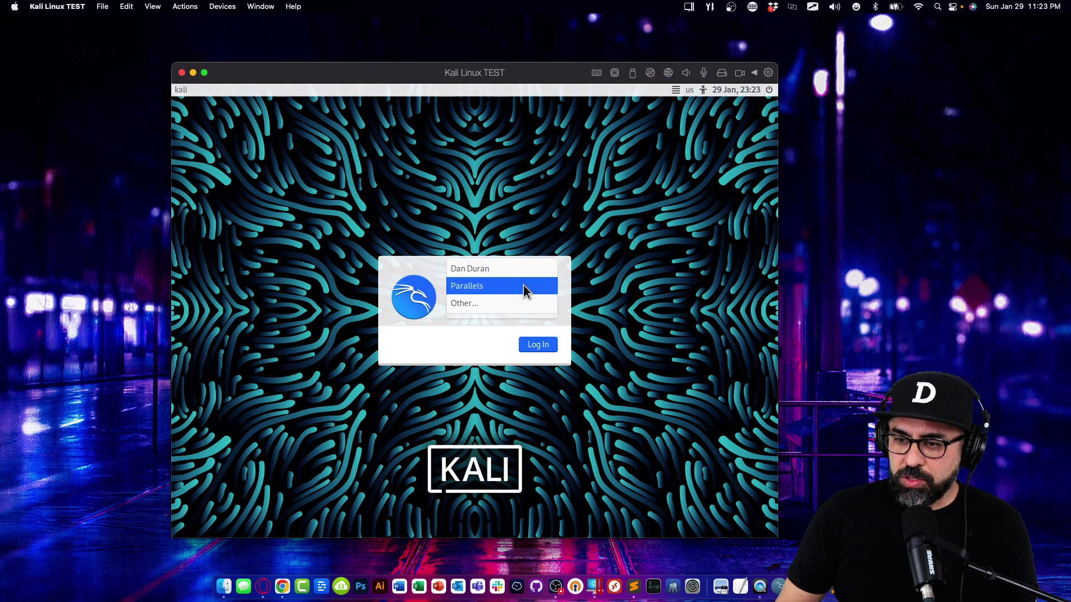
pyautogui.click(486, 268)
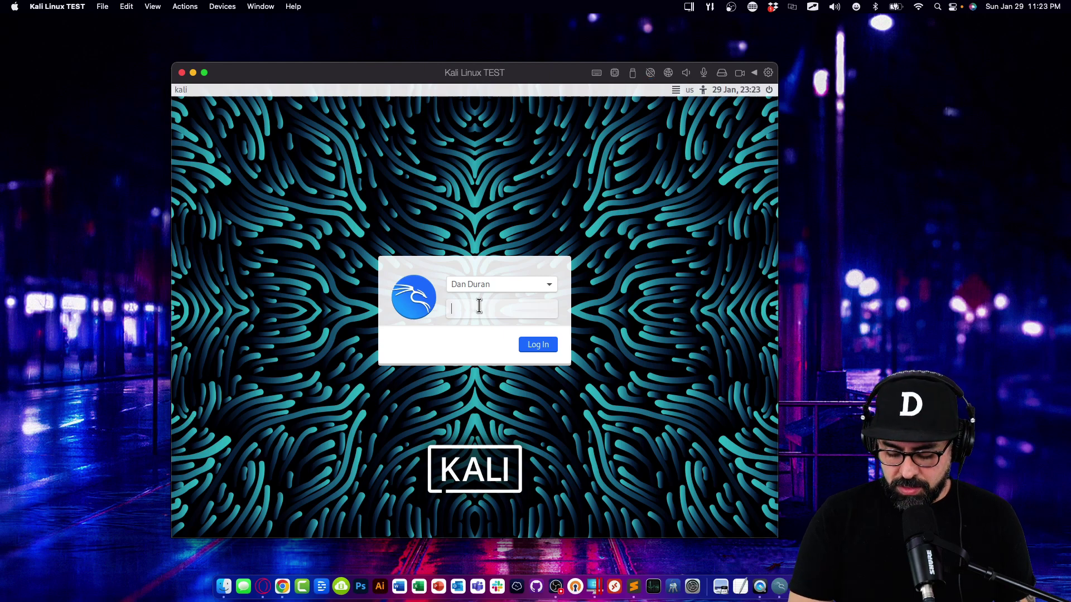
pyautogui.press('Return')
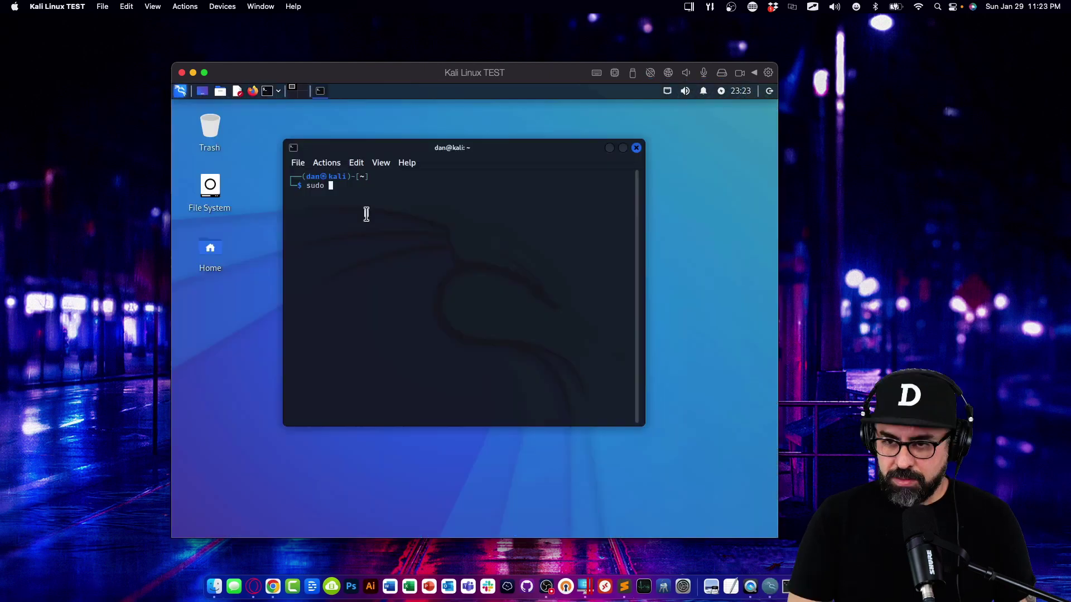
pyautogui.write('su')
pyautogui.press('BackSpace')
pyautogui.press('BackSpace')
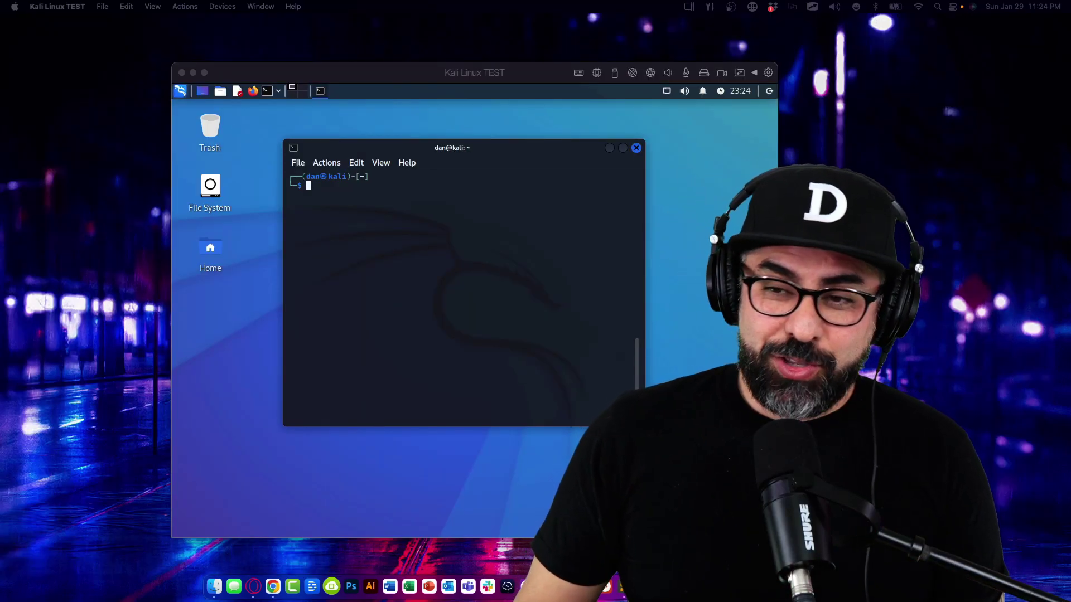
# Become root with sudo su and run apt update, upgrade and dist-upgrade with -y.
pyautogui.click(373, 199)
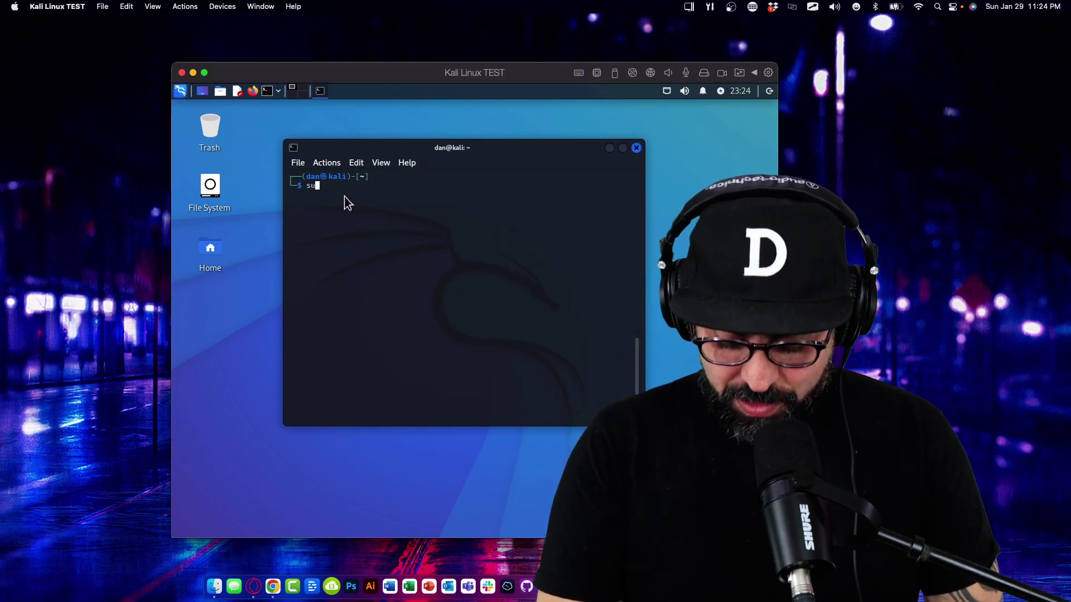
pyautogui.write('sudo su')
pyautogui.press('Return')
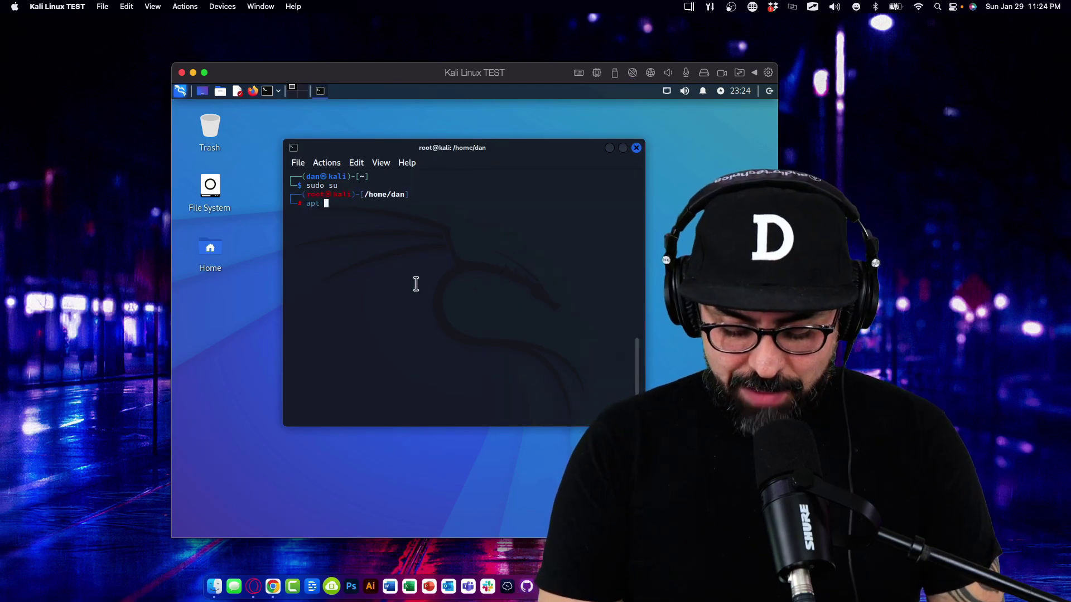
pyautogui.write('te -y ')
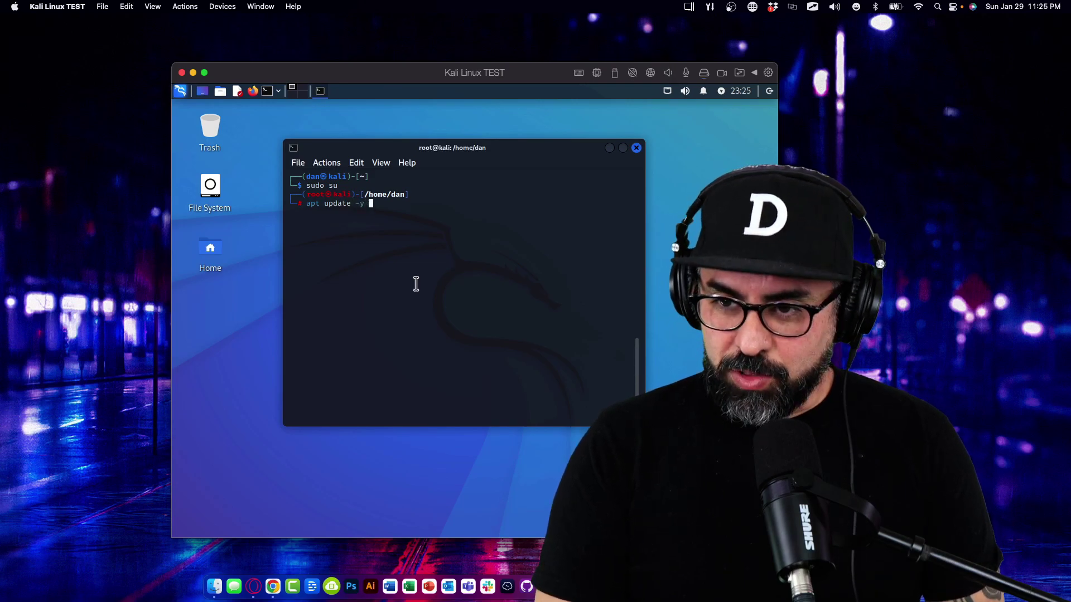
pyautogui.write('&& ap')
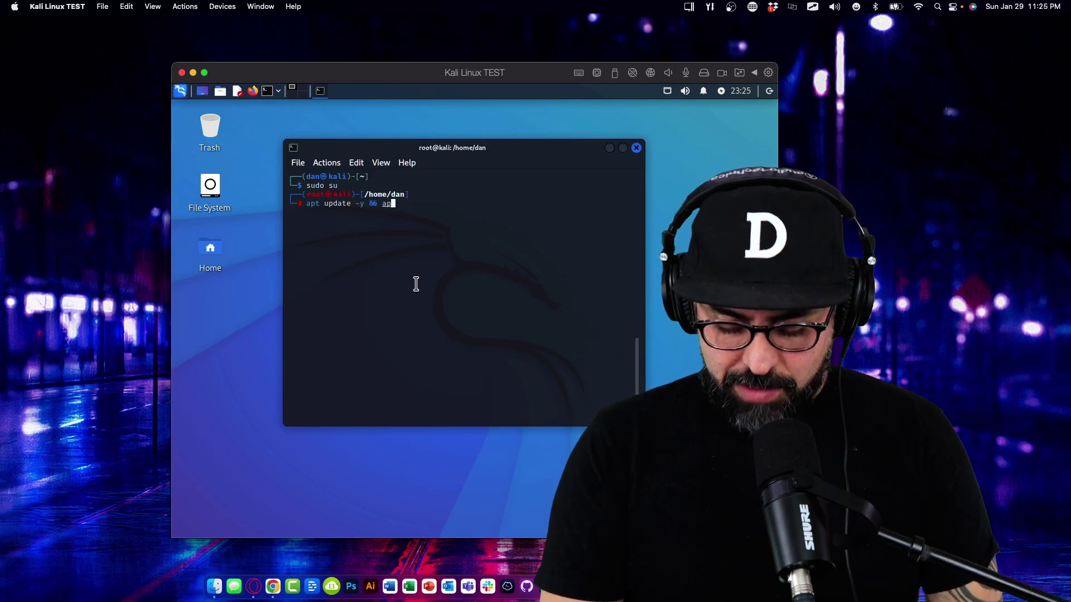
pyautogui.write('t upgrade -y && apt dist-upgrade -y')
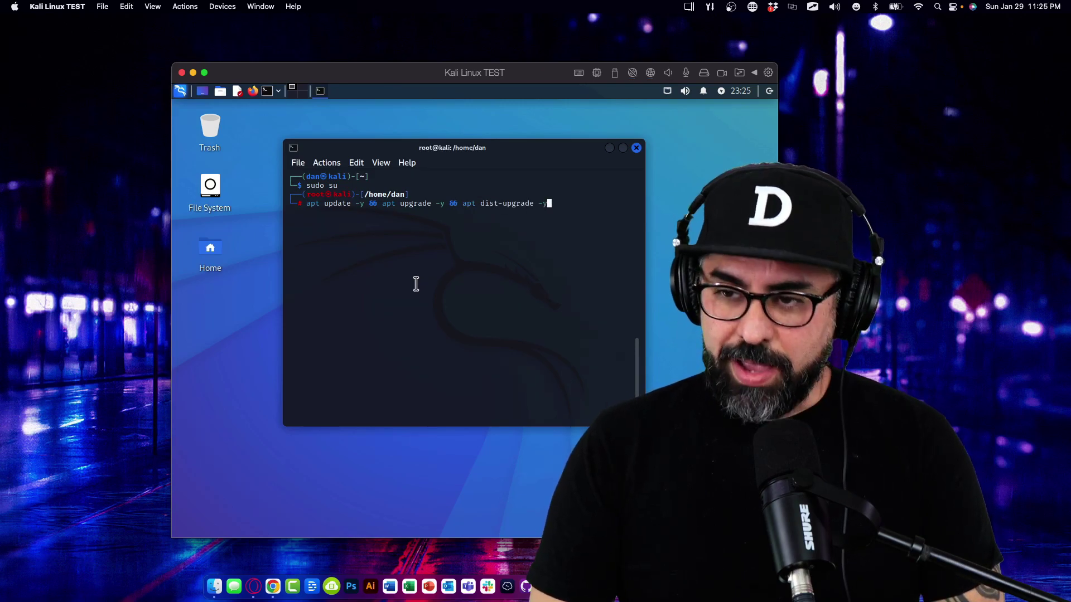
pyautogui.press('Return')
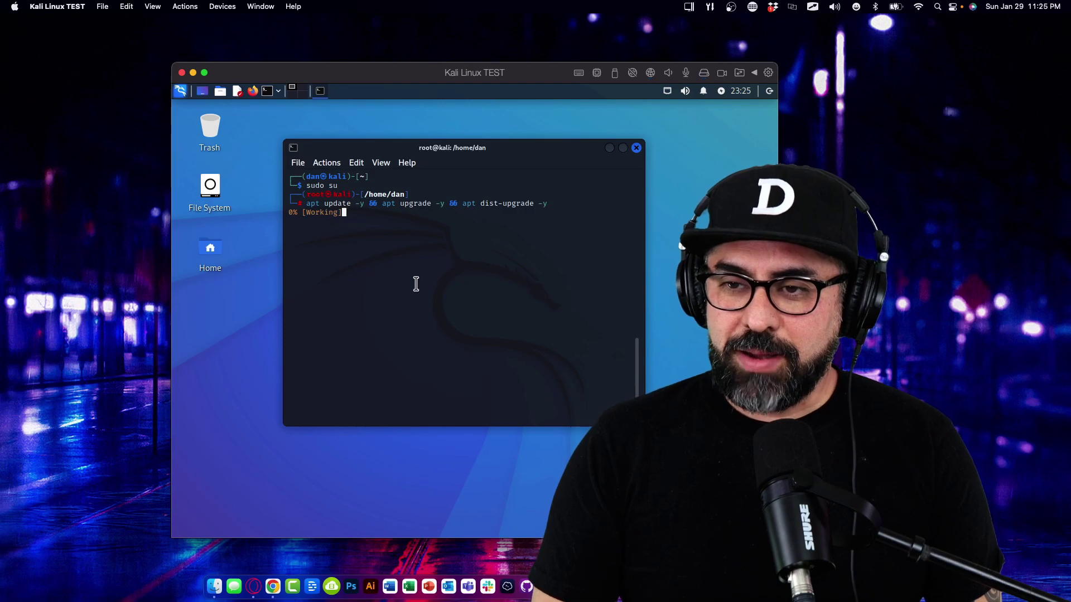